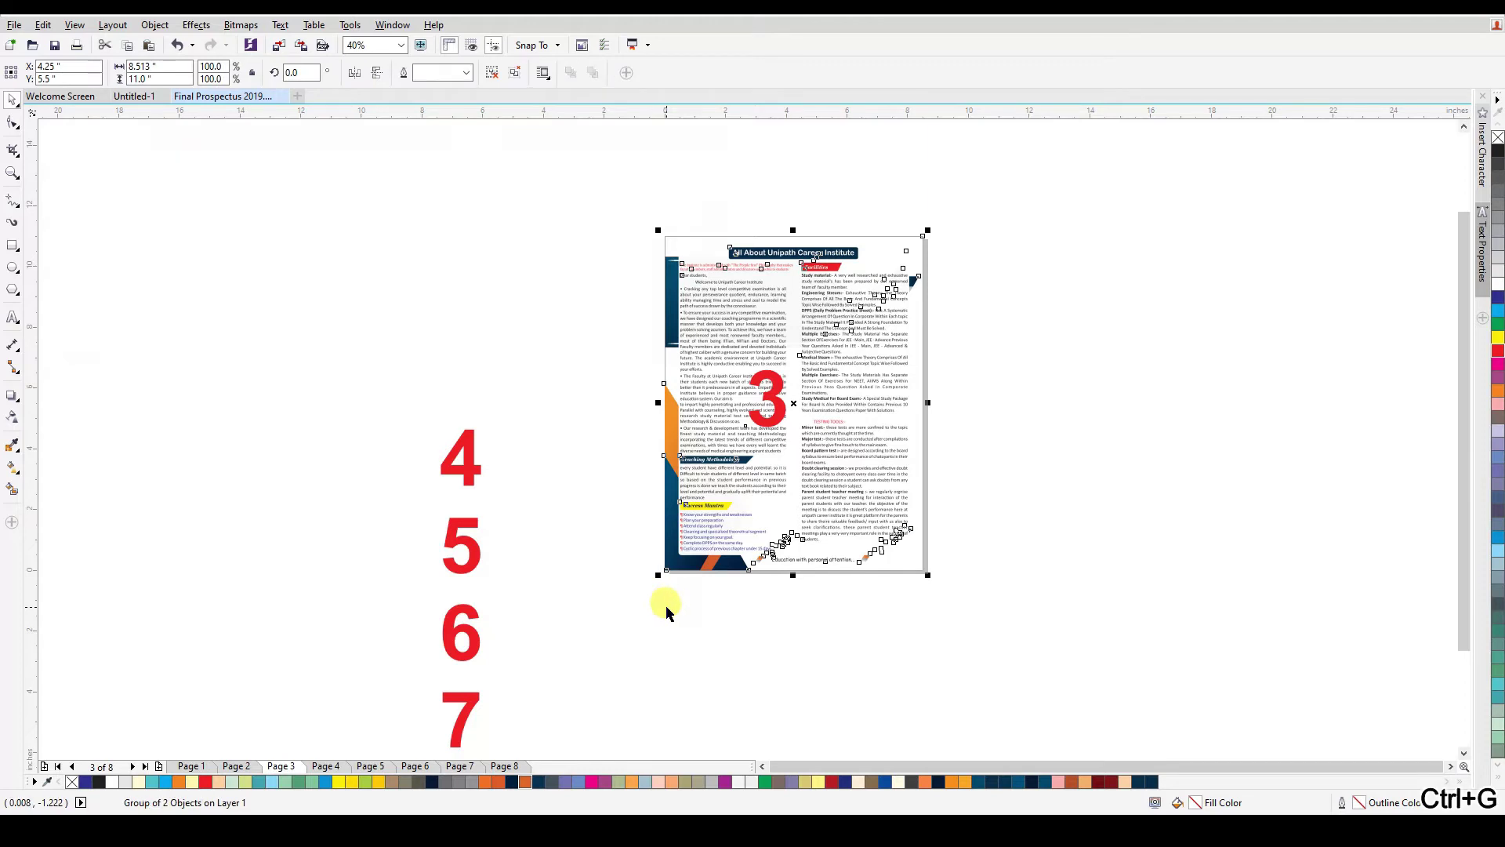
# - Place the large red number 4 over page 4 and group it with that page's artwork
pyautogui.press('pagedown')
pyautogui.moveTo(523, 471); pyautogui.dragTo(862, 457)
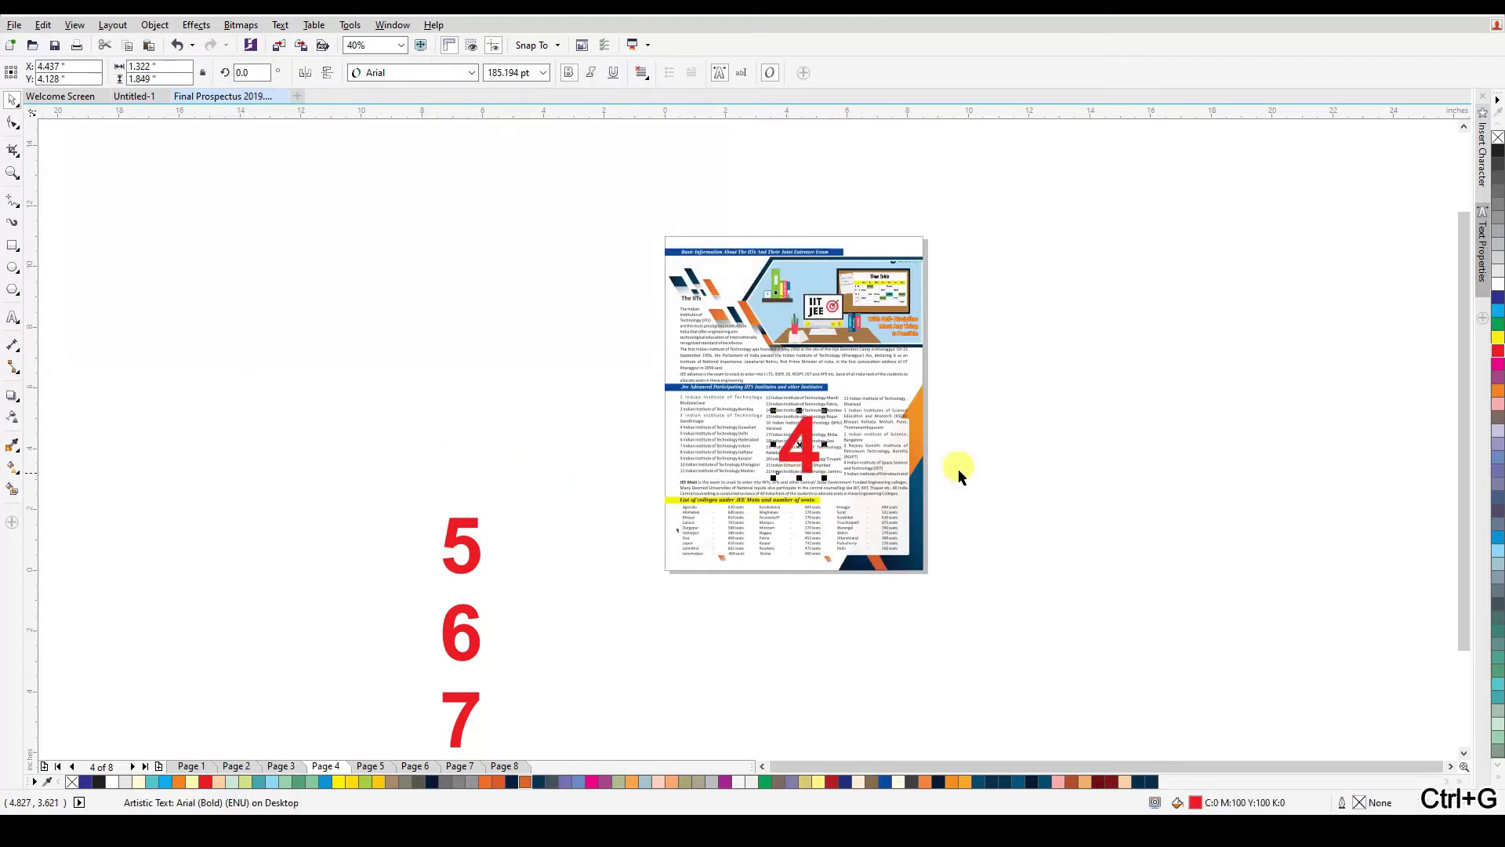
pyautogui.moveTo(974, 202); pyautogui.dragTo(624, 652)
pyautogui.hotkey('ctrl', 'g')
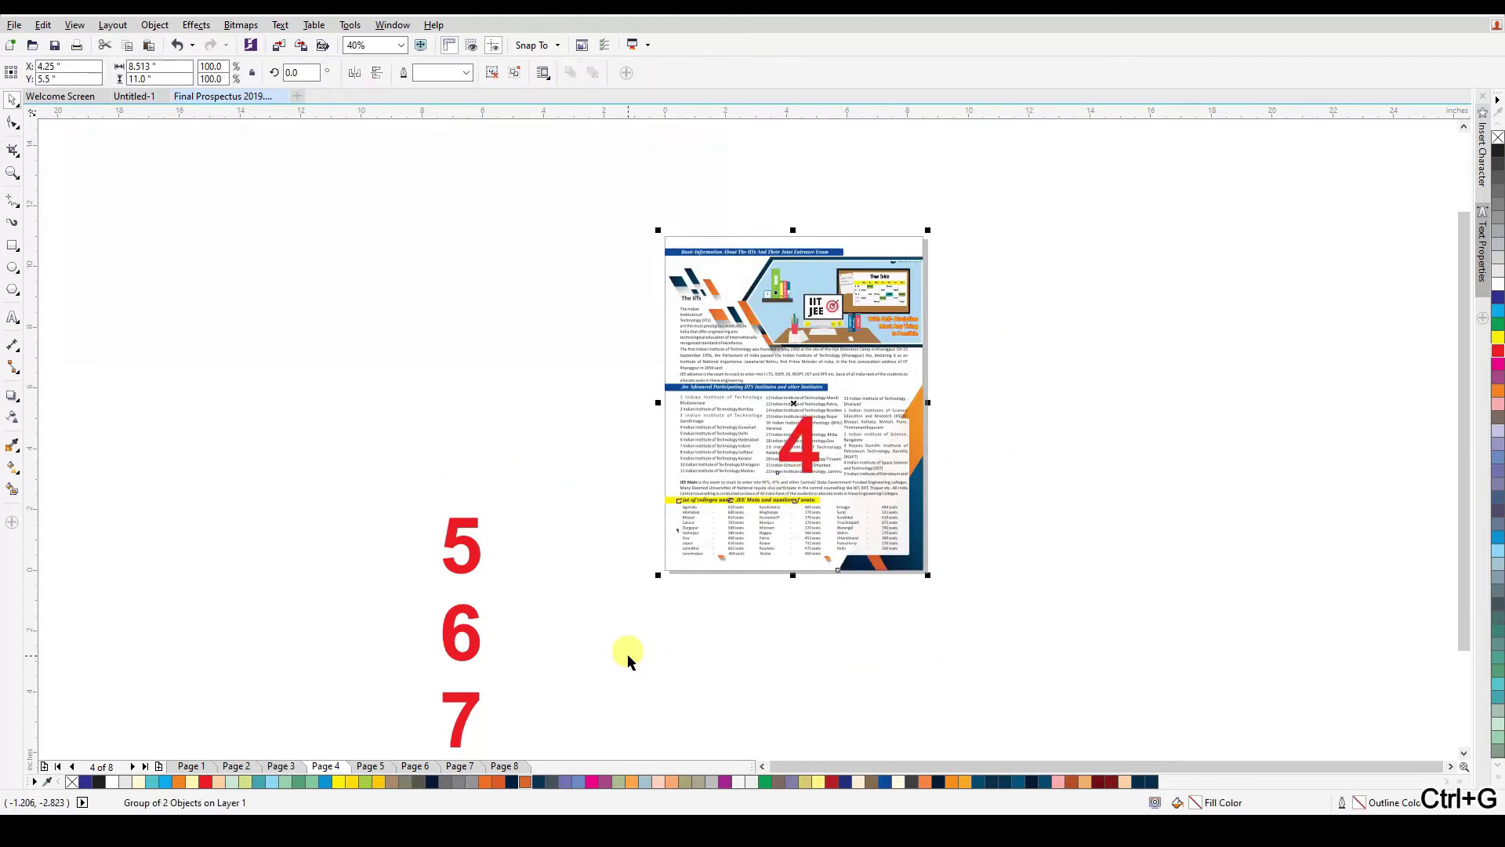
# - Place the large red number 5 over page 5 and group it with that page's artwork
pyautogui.press('pagedown')
pyautogui.moveTo(468, 542); pyautogui.dragTo(832, 442)
pyautogui.moveTo(979, 202); pyautogui.dragTo(604, 672)
pyautogui.hotkey('ctrl', 'g')
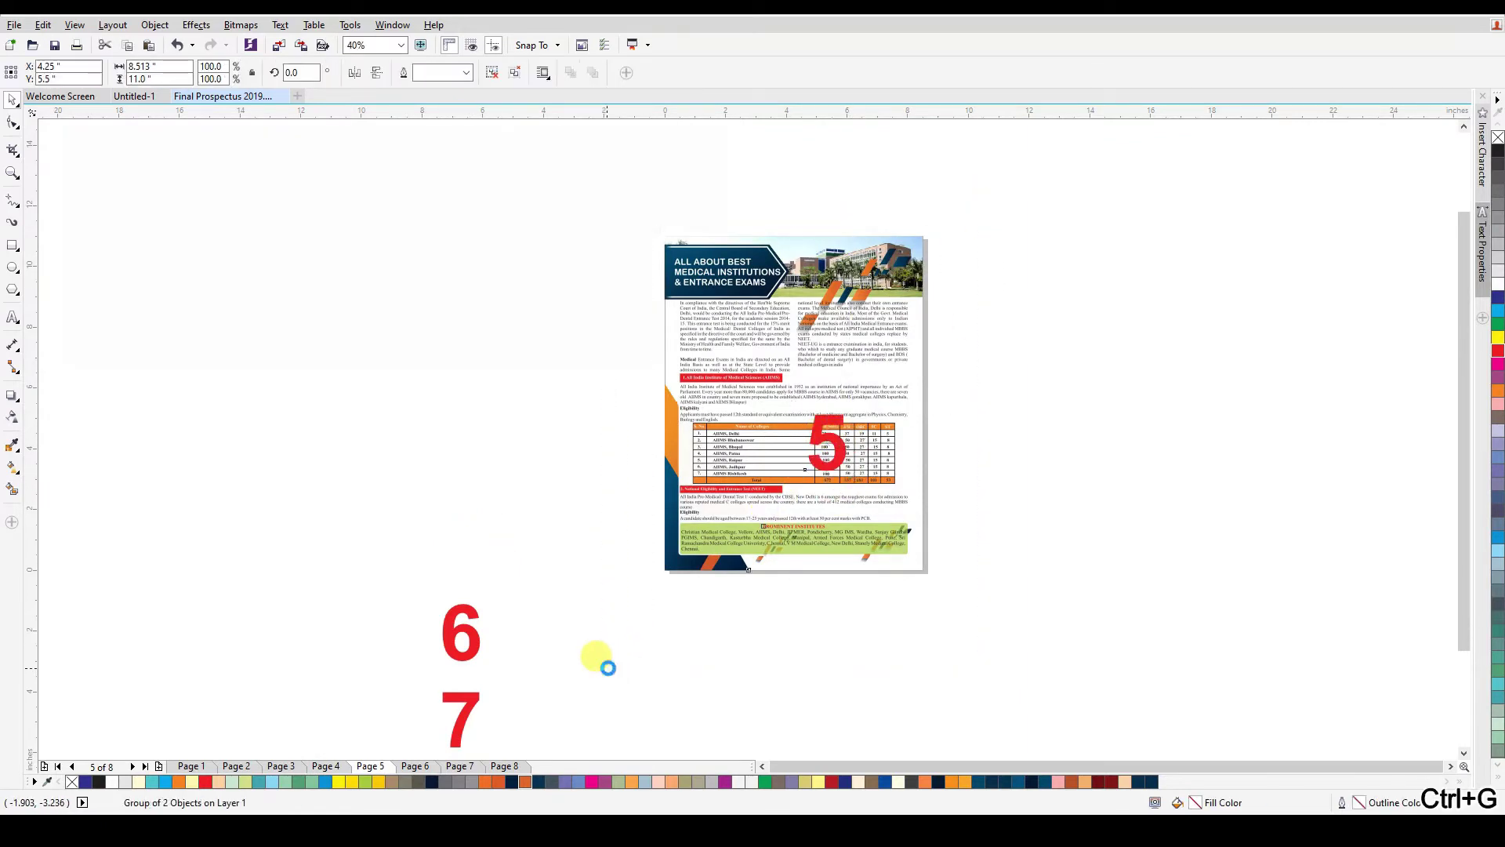
# - Place the large red number 6 over page 6 and group it with that page's artwork
pyautogui.press('pagedown')
pyautogui.moveTo(464, 616); pyautogui.dragTo(801, 414)
pyautogui.moveTo(991, 185); pyautogui.dragTo(591, 657)
pyautogui.hotkey('ctrl', 'g')
# - Place the large red number 7 over page 7 and group it with that page's artwork
pyautogui.press('pagedown')
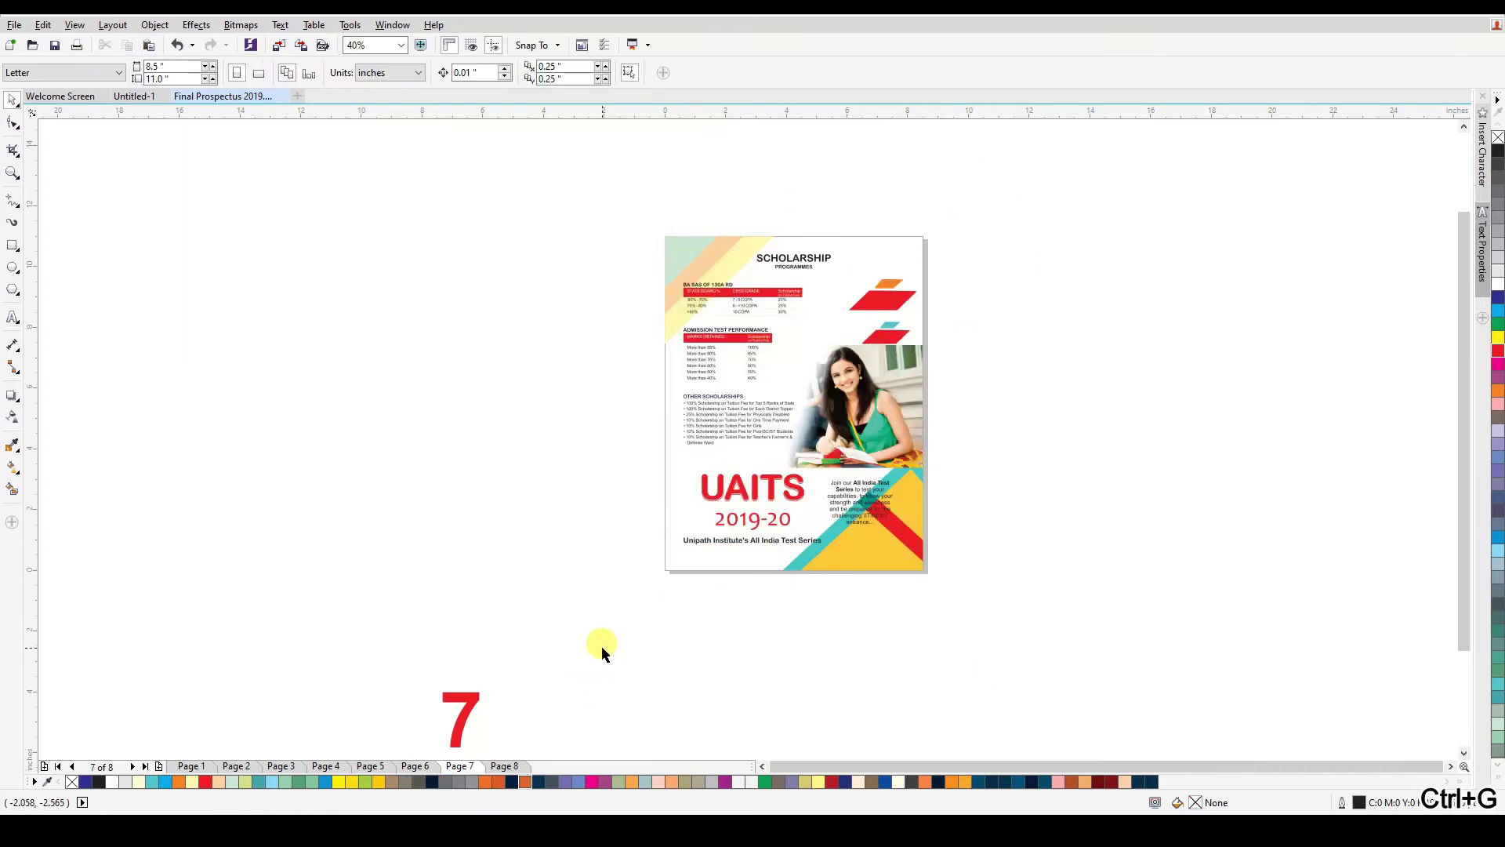
pyautogui.moveTo(461, 710); pyautogui.dragTo(809, 416)
pyautogui.moveTo(994, 196); pyautogui.dragTo(551, 661)
pyautogui.hotkey('ctrl', 'g')
# - Center the artwork and the red number 8 on page 8, and group them together
pyautogui.press('pagedown')
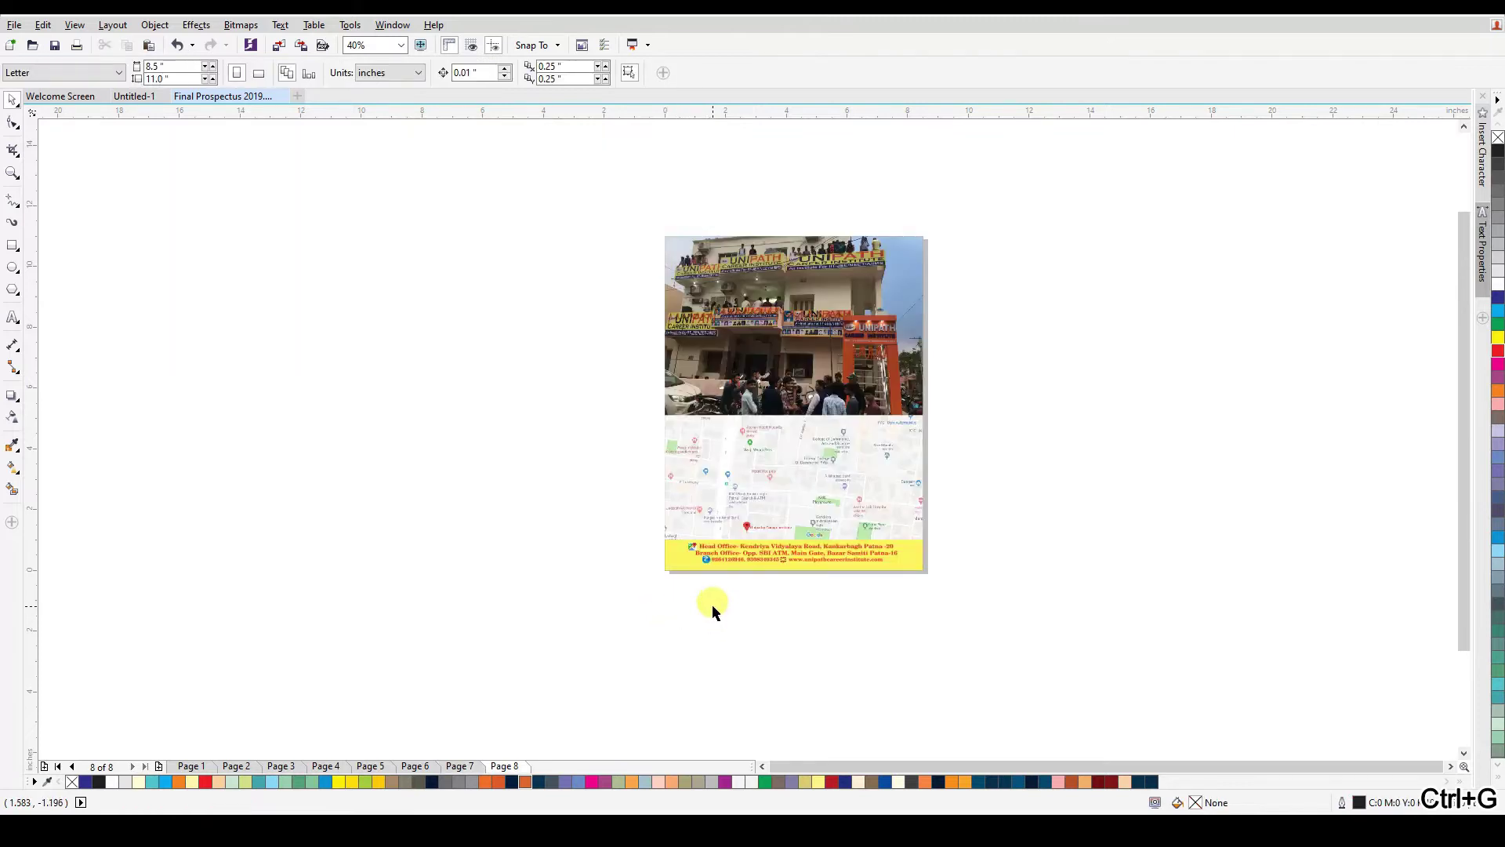
pyautogui.hotkey('ctrl', 'a')
pyautogui.press('p')
pyautogui.hotkey('ctrl', 'g')
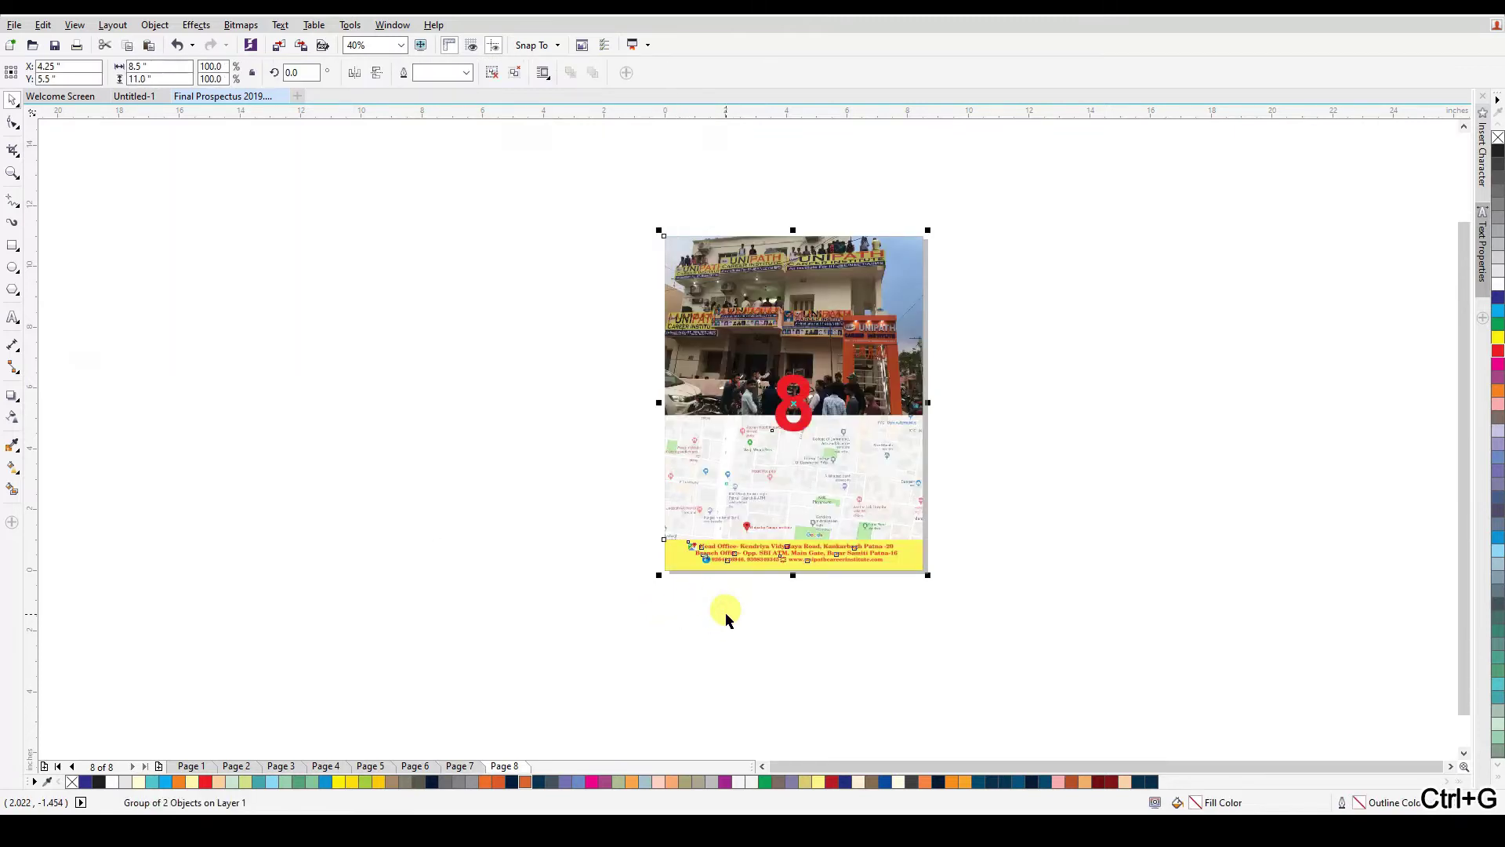
# - Go to page 1 of the prospectus and select its grouped cover artwork
pyautogui.scroll(2, 725, 622)
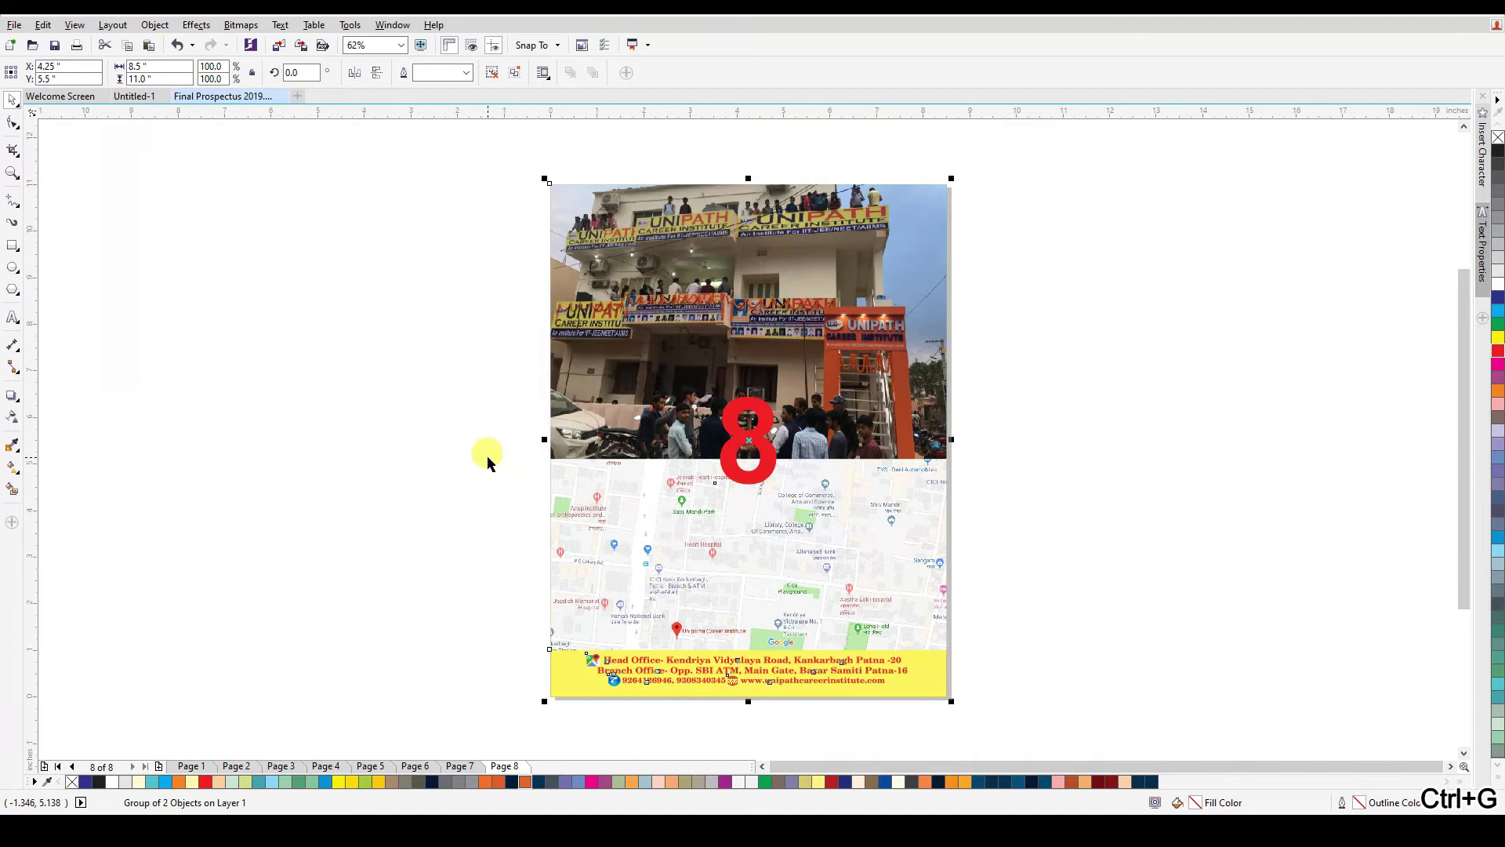
pyautogui.scroll(-3, 486, 454)
pyautogui.click(191, 766)
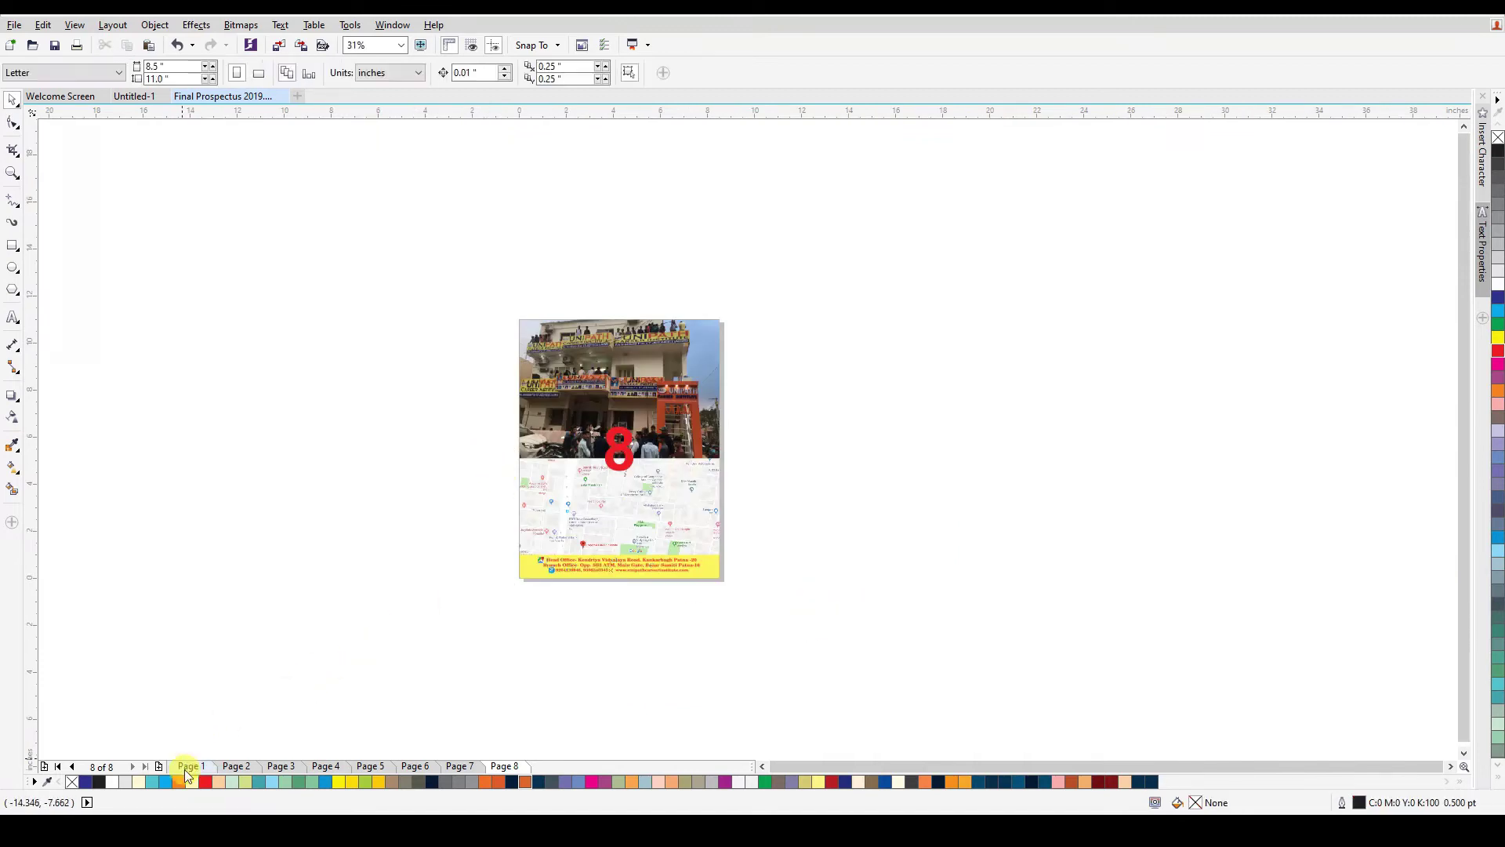
pyautogui.click(687, 525)
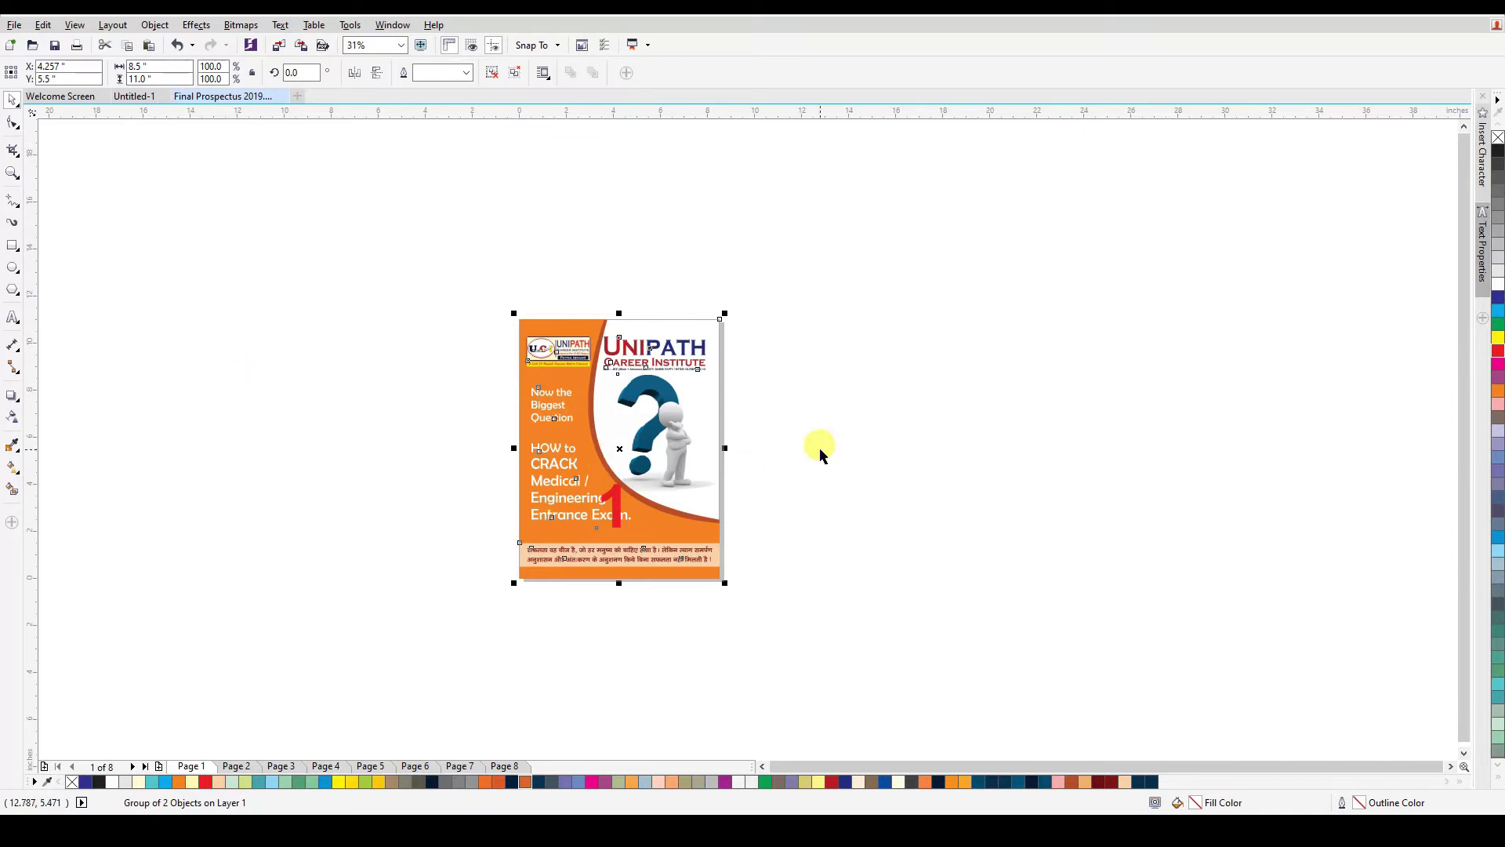
pyautogui.hotkey('shift', 'F2')
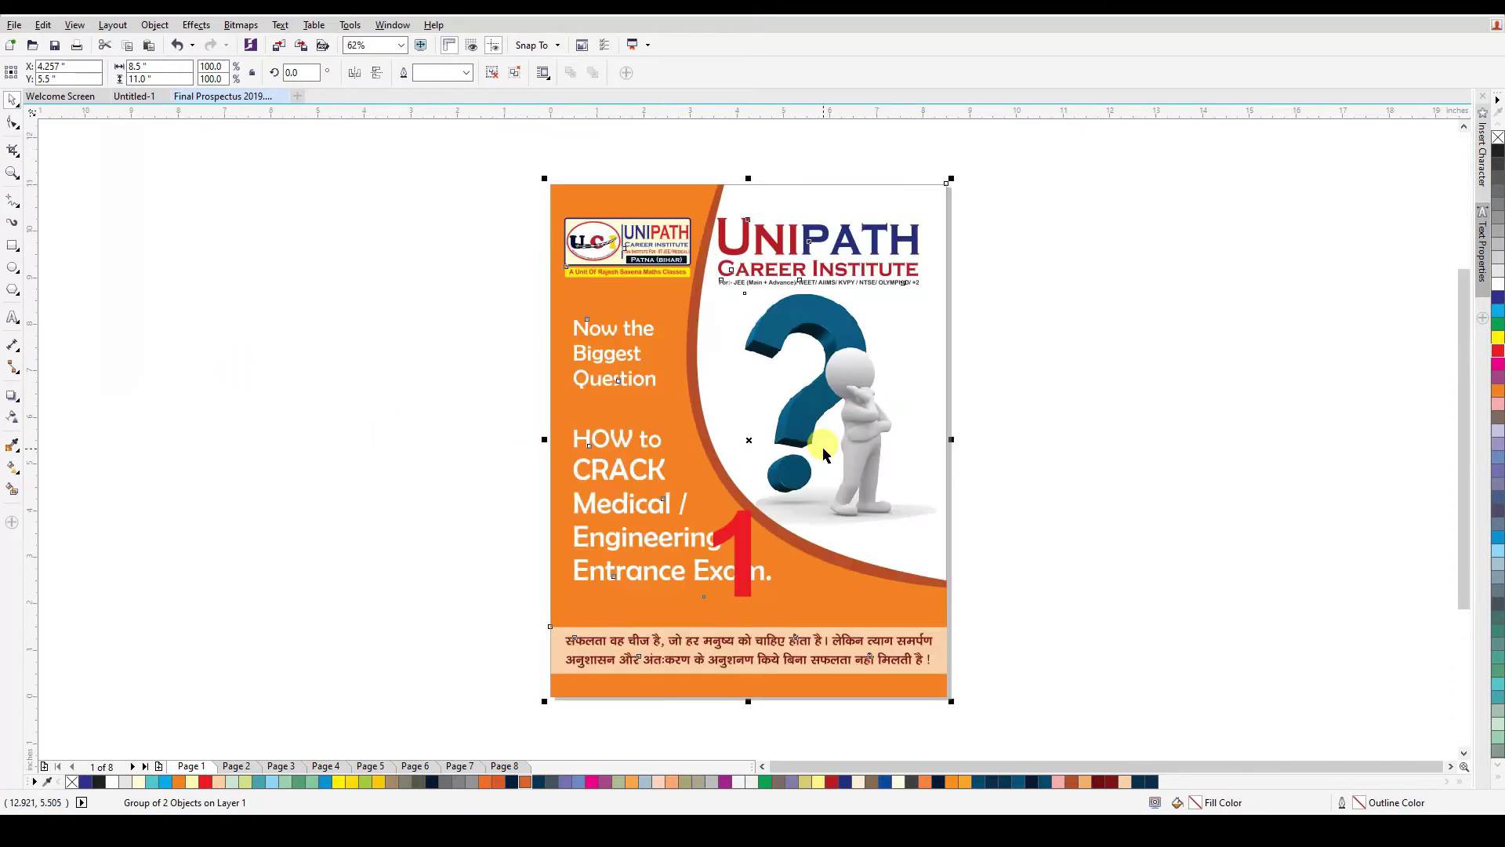
pyautogui.scroll(-1, 824, 453)
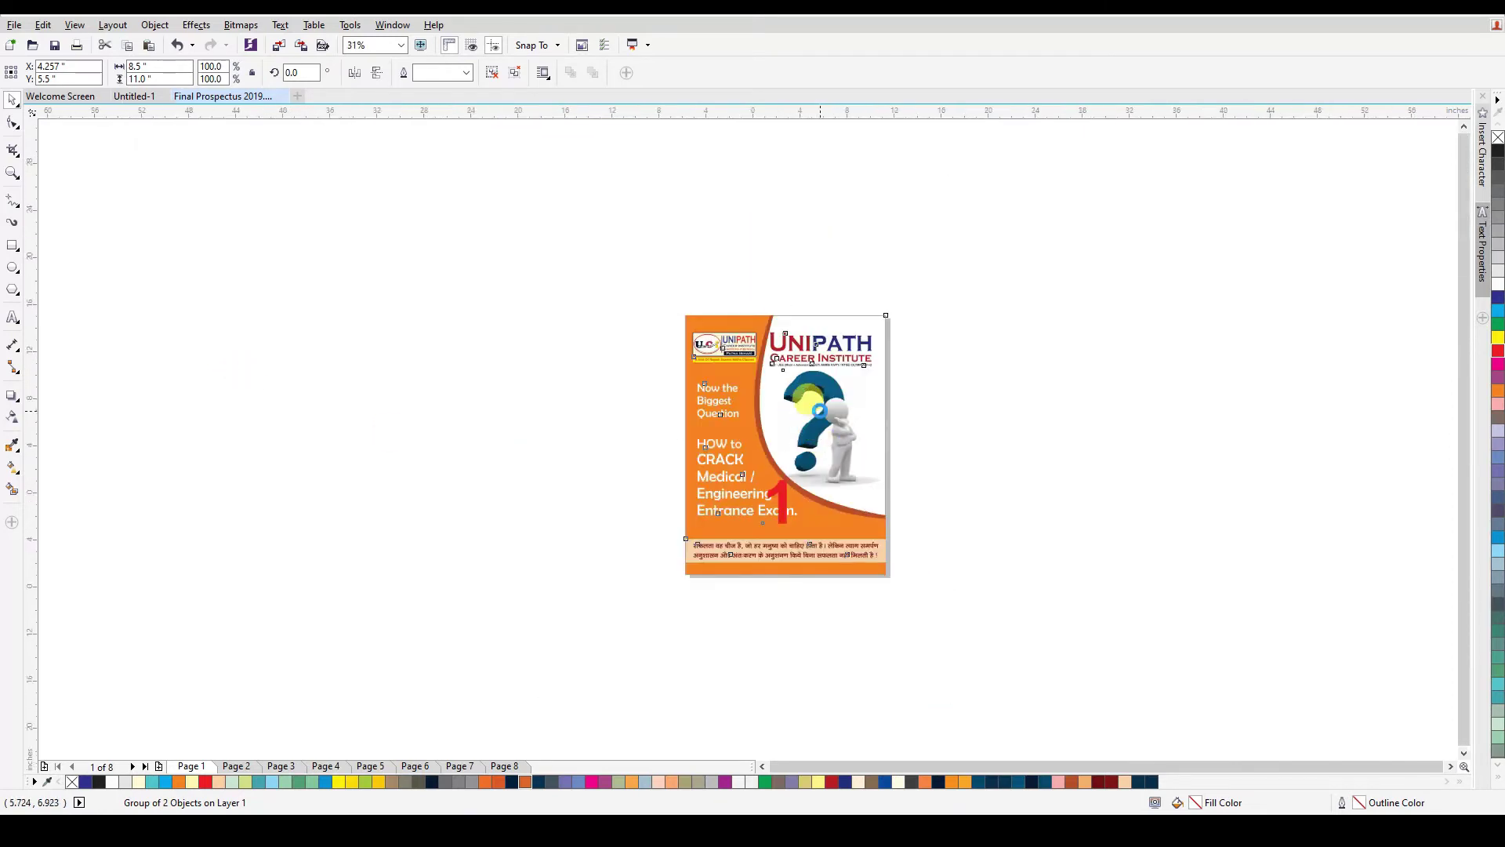
pyautogui.scroll(-1, 826, 423)
pyautogui.press('z')
pyautogui.moveTo(1135, 644); pyautogui.dragTo(387, 286)
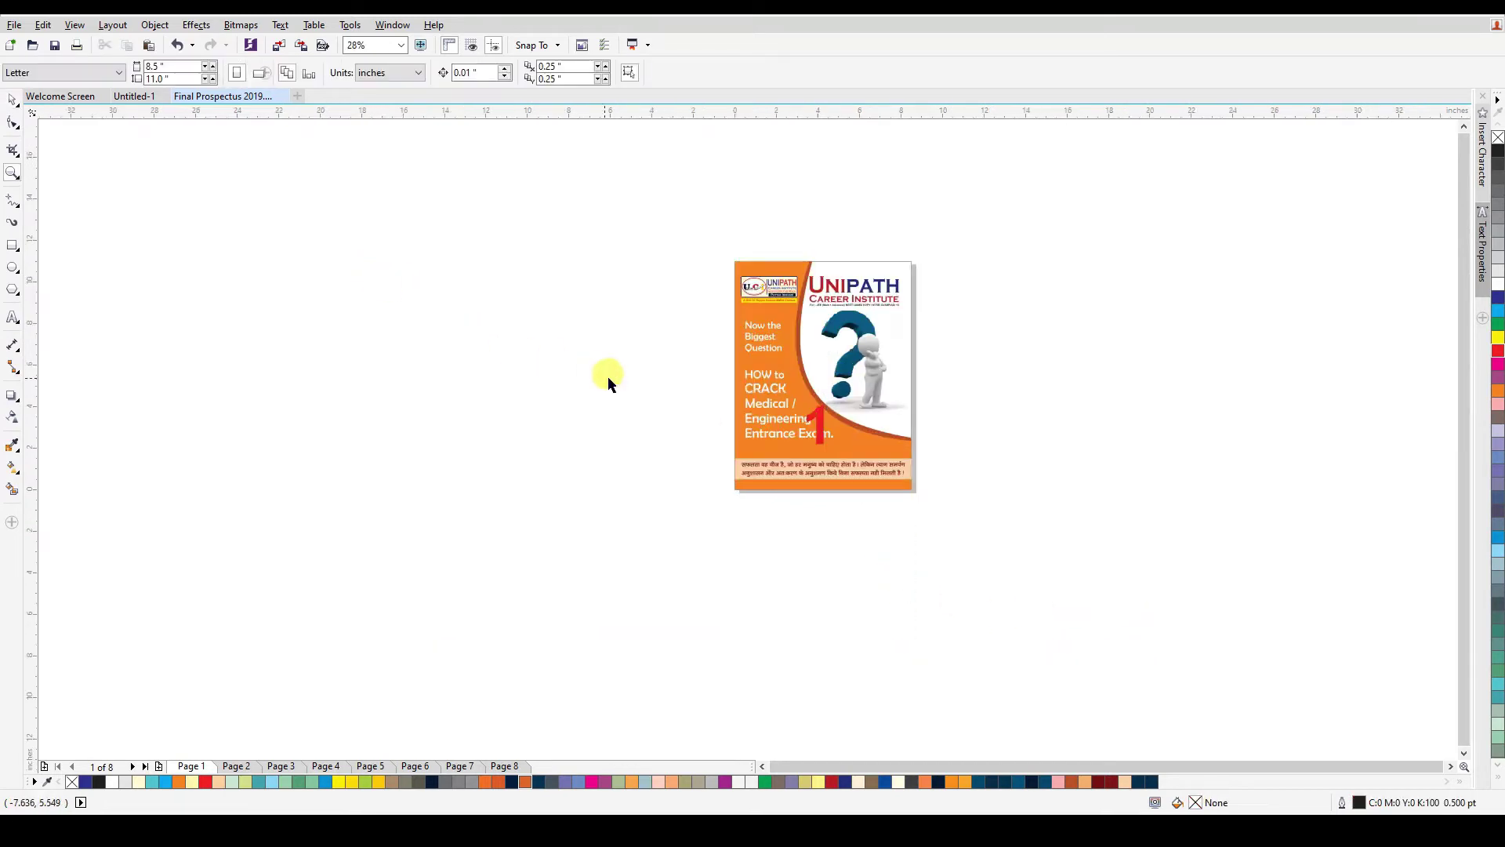
pyautogui.click(11, 223)
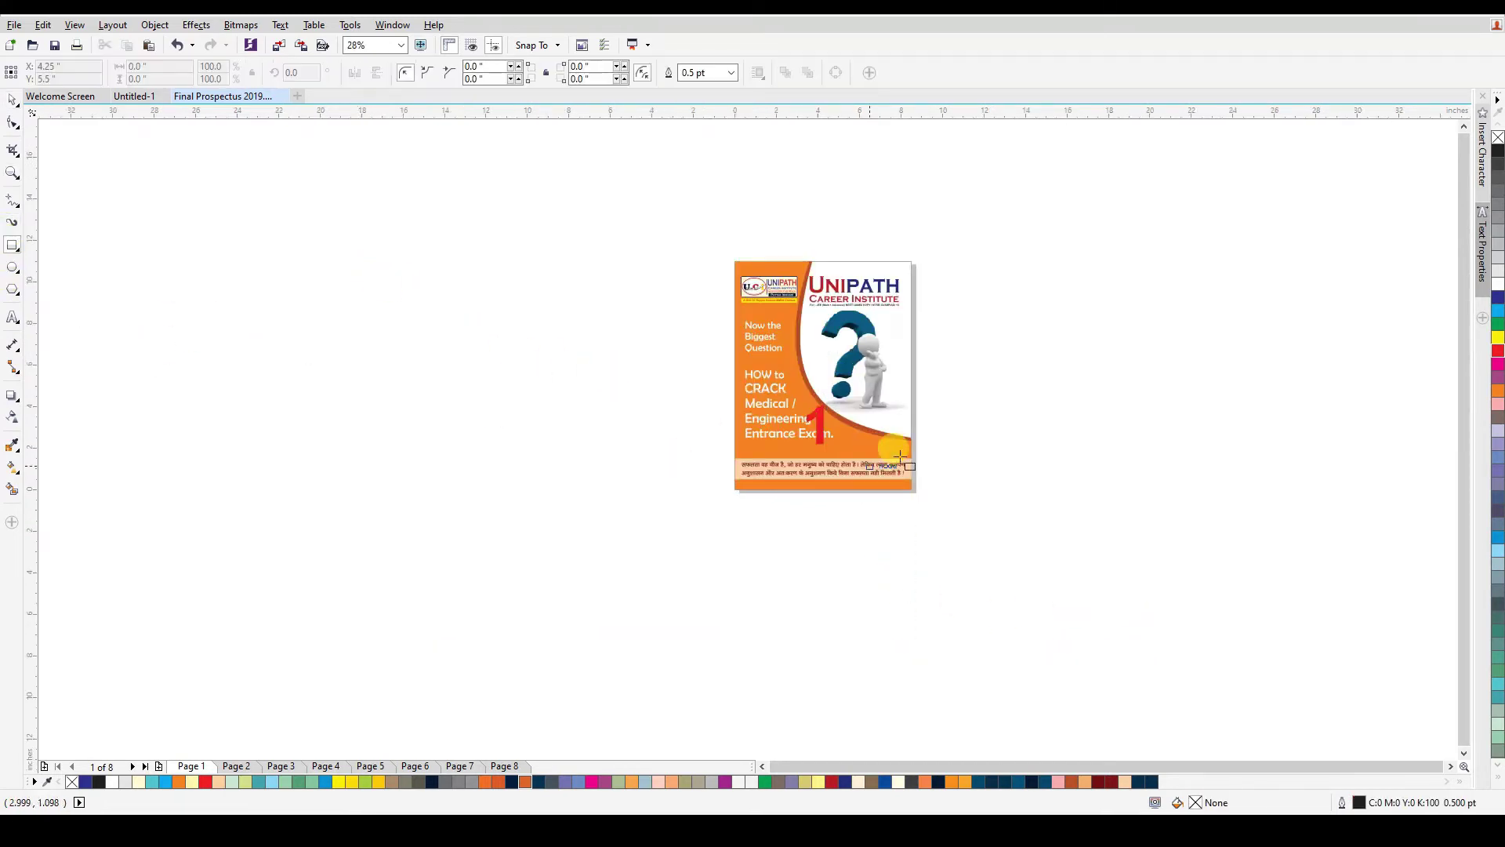
pyautogui.press('space')
pyautogui.click(819, 413)
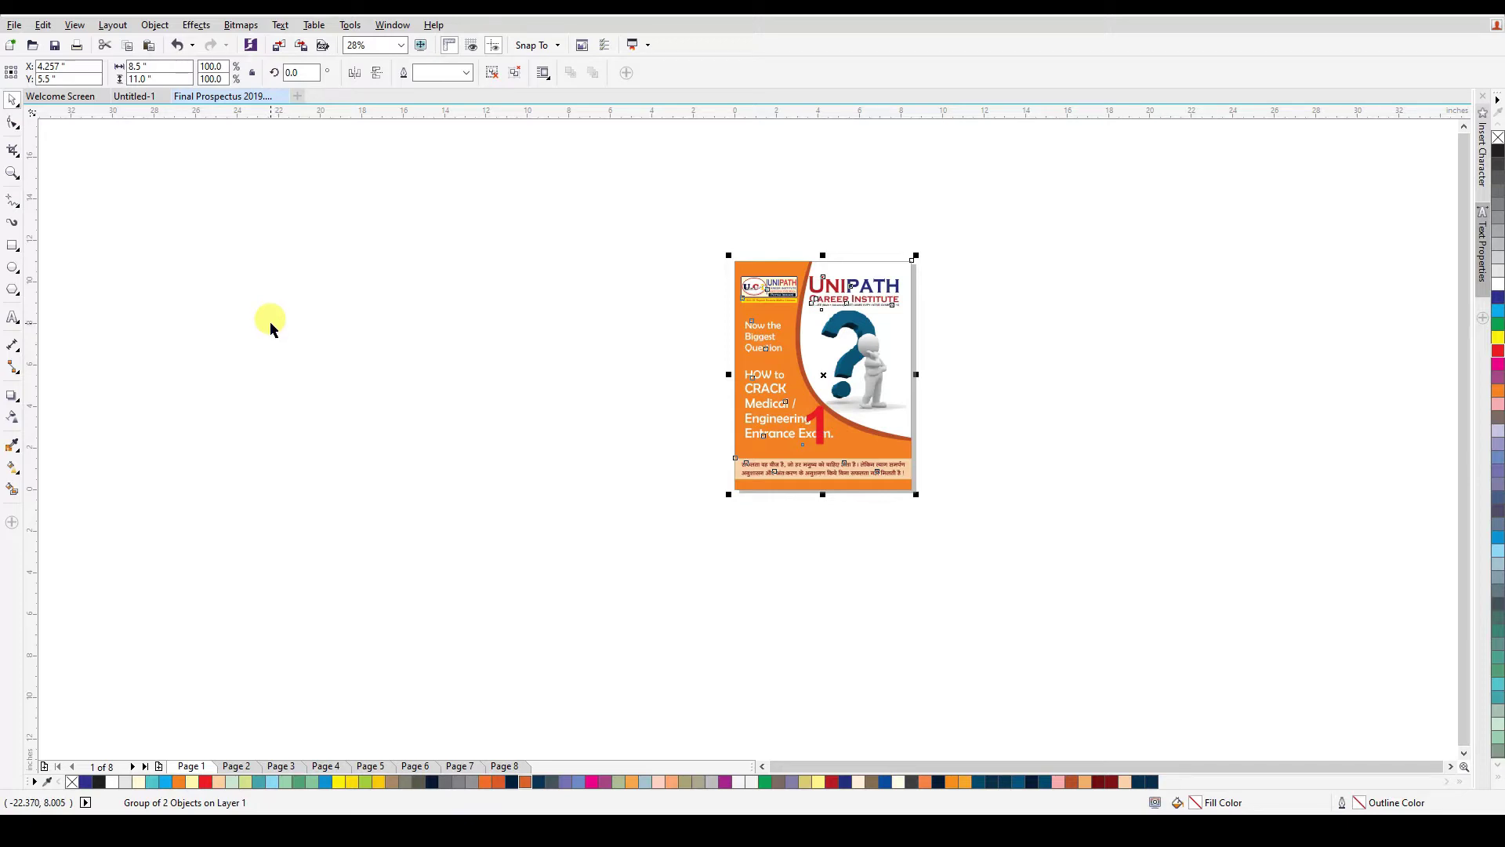
# - Draw a rectangle in the empty area left of the page and size it to 8.5 × 11 inches
pyautogui.click(12, 246)
pyautogui.moveTo(154, 213); pyautogui.dragTo(290, 401)
pyautogui.click(157, 66)
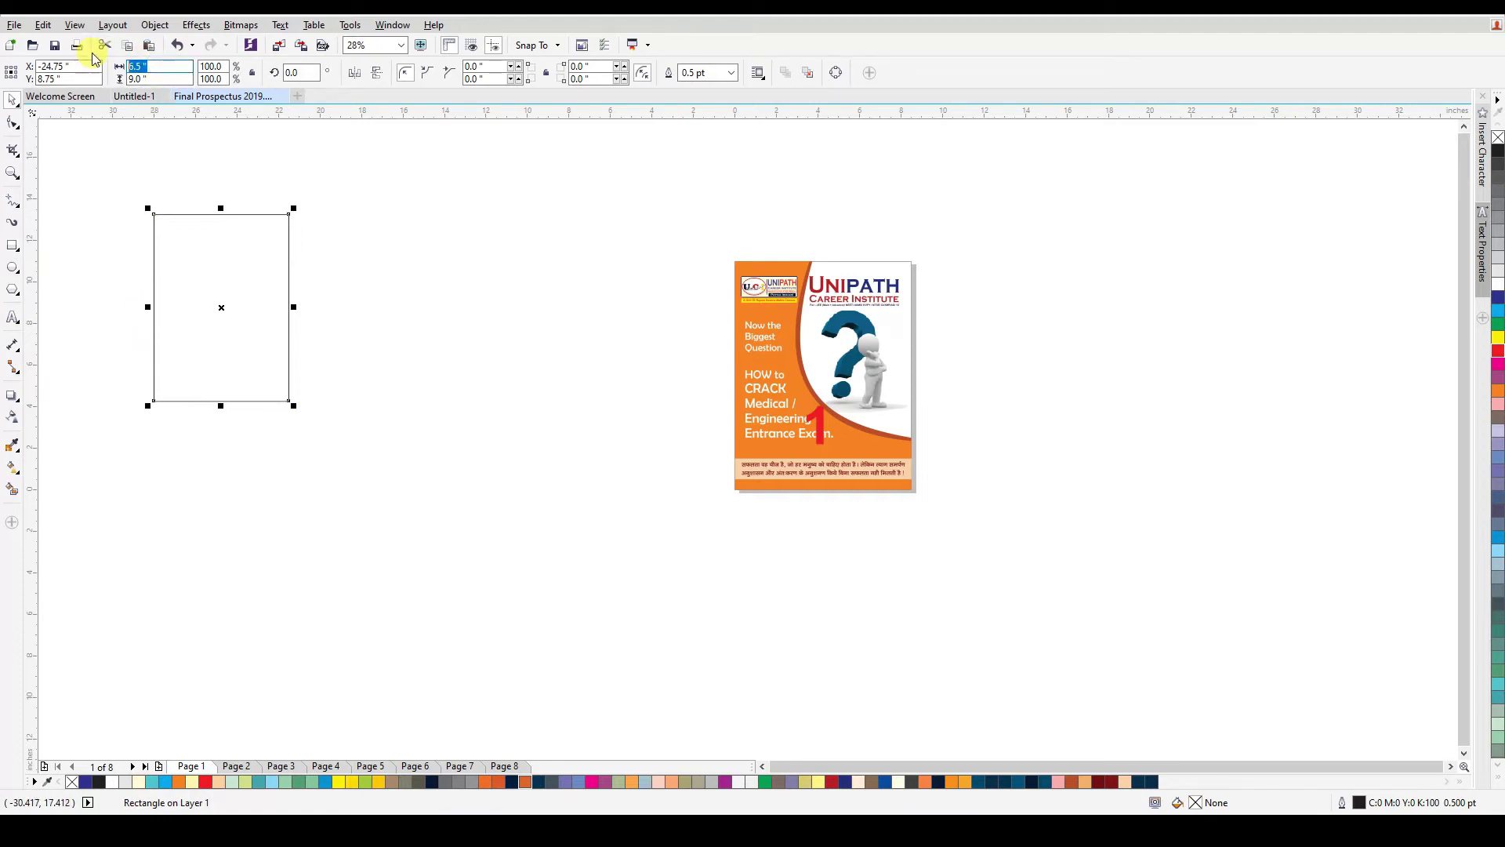
pyautogui.press('Return')
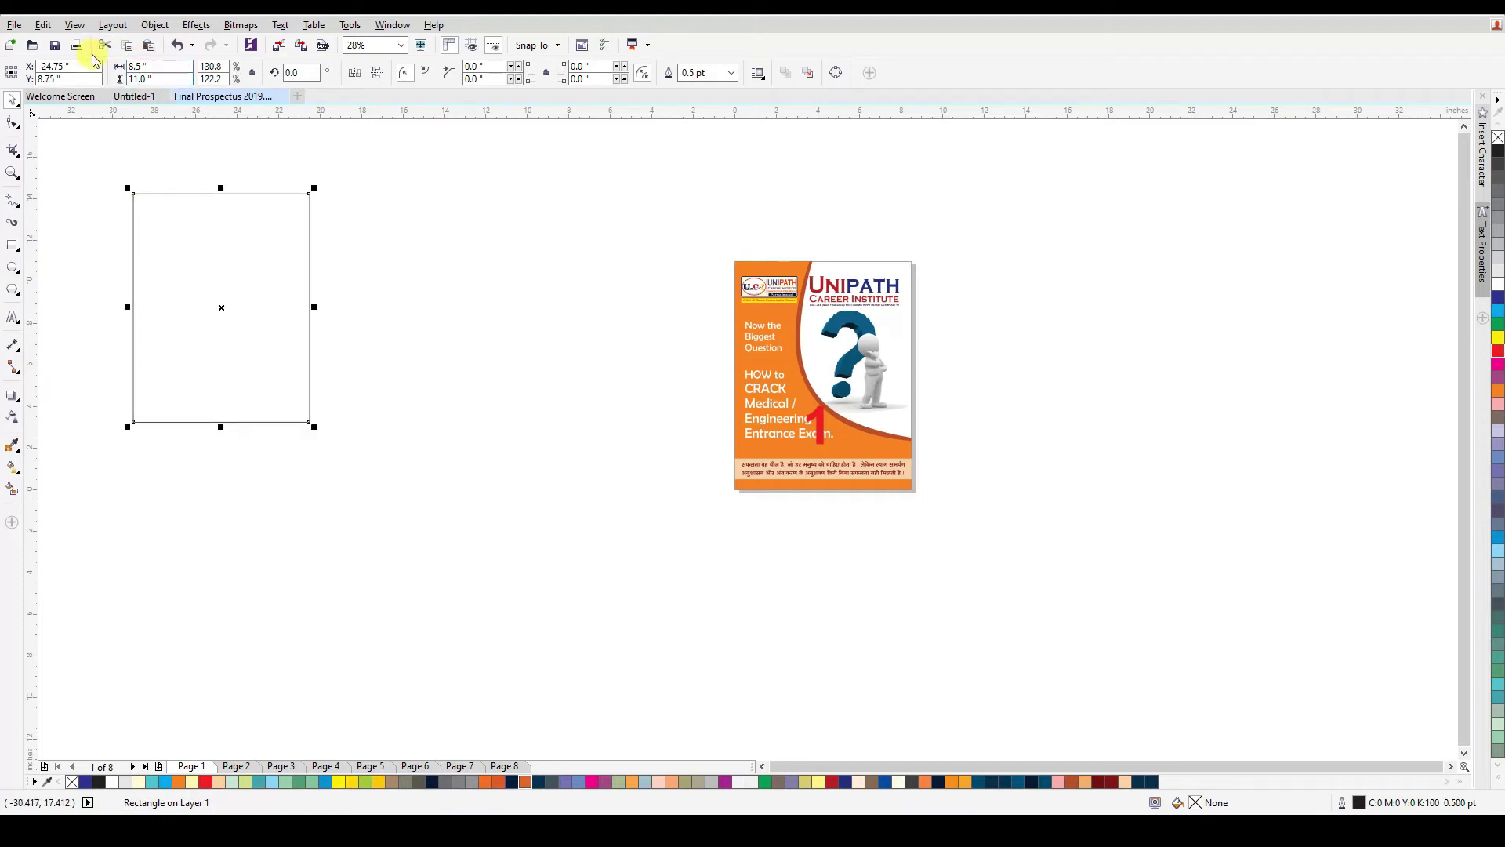
# - Duplicate the rectangle by mirroring it to its right, and mirror the pair downward to form a two-by-two grid
pyautogui.moveTo(218, 326); pyautogui.dragTo(316, 339)
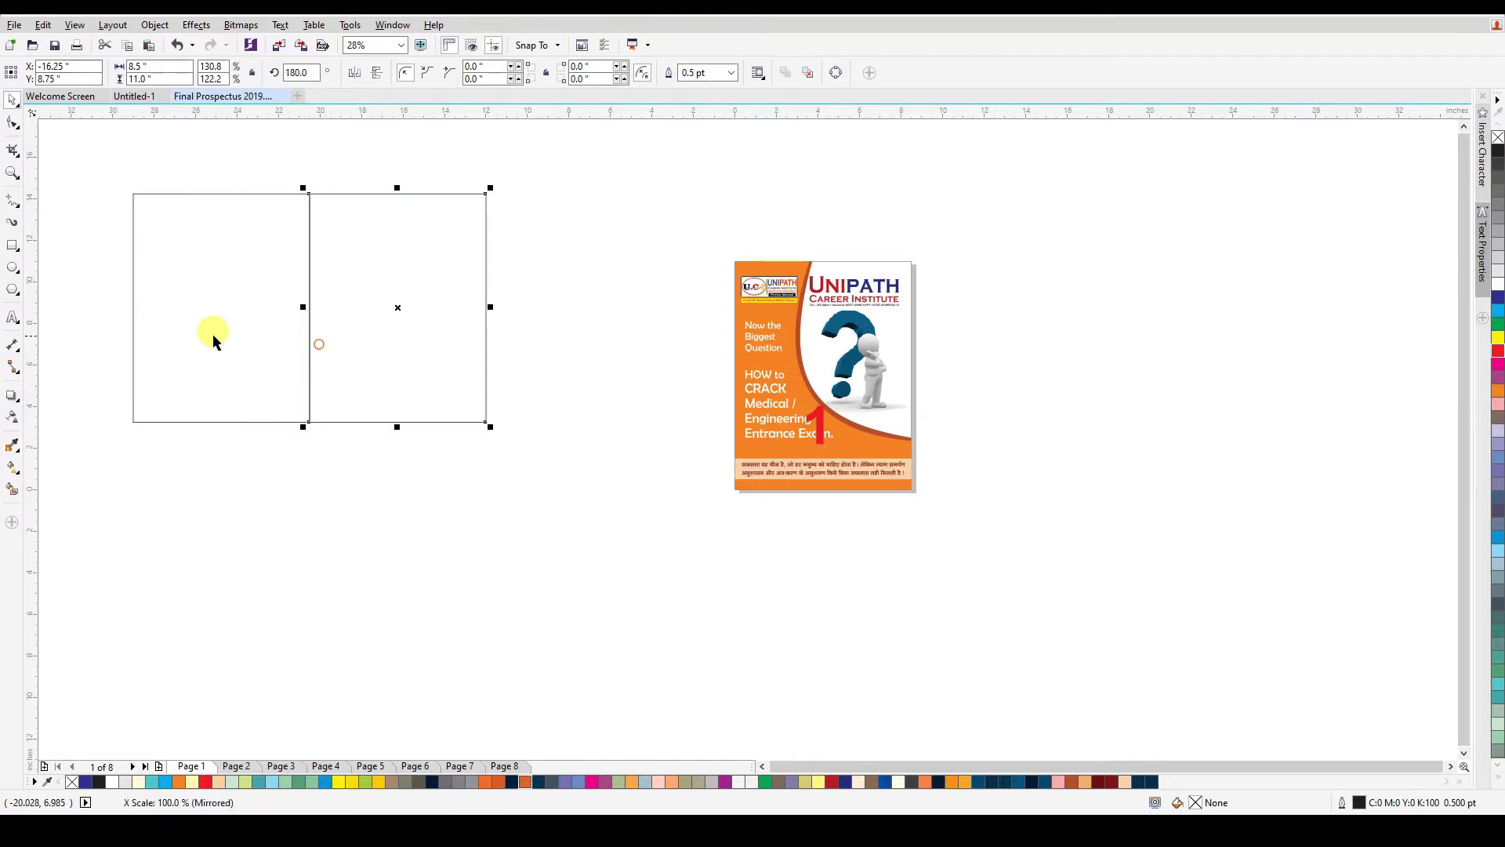
pyautogui.keyDown('shift'); pyautogui.click(306, 242); pyautogui.keyUp('shift')
pyautogui.moveTo(312, 189); pyautogui.dragTo(376, 501)
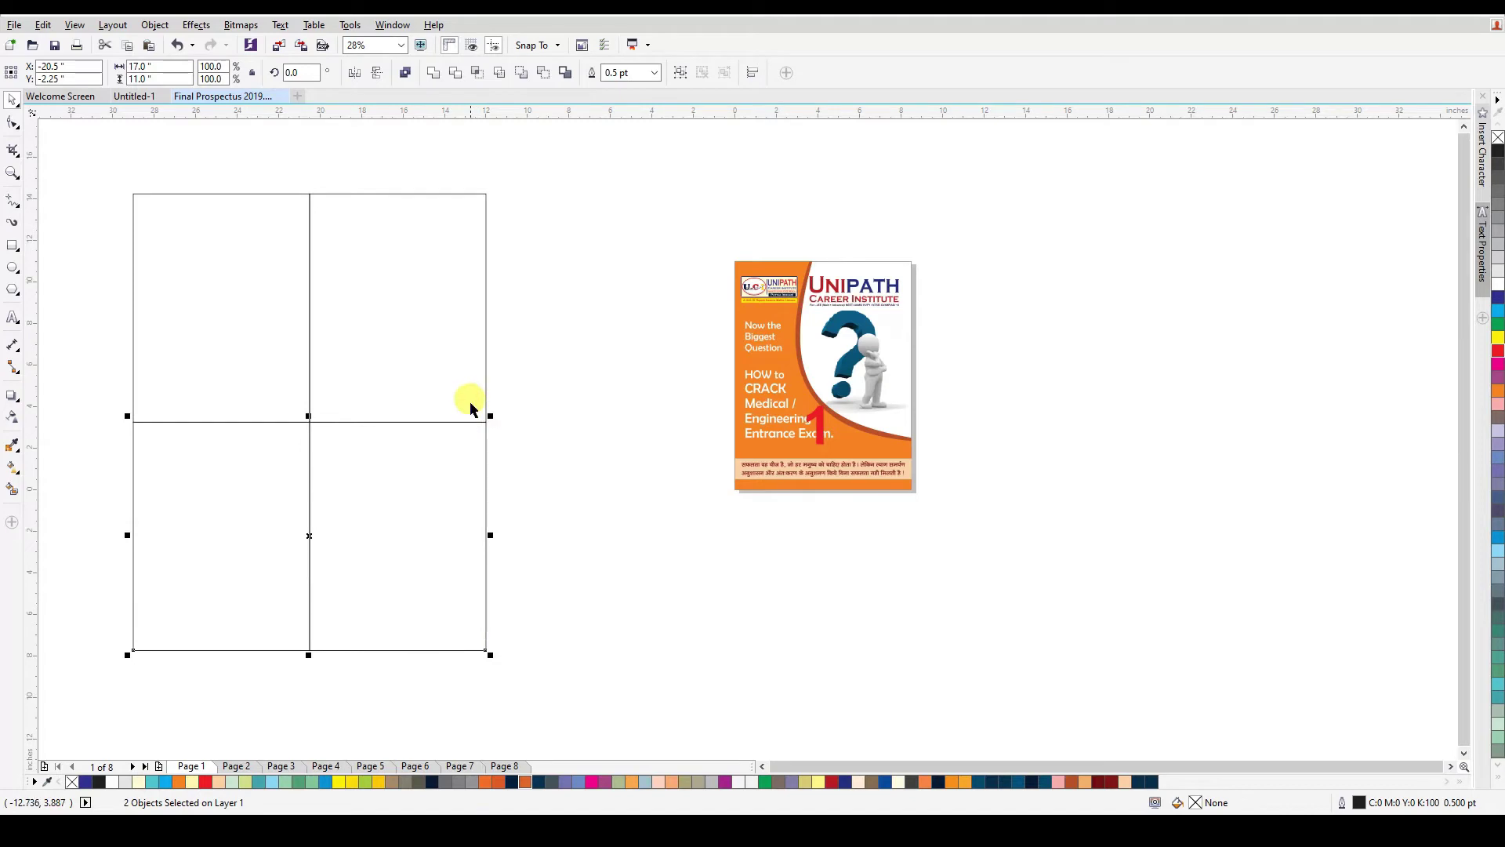
pyautogui.moveTo(538, 695); pyautogui.dragTo(116, 206)
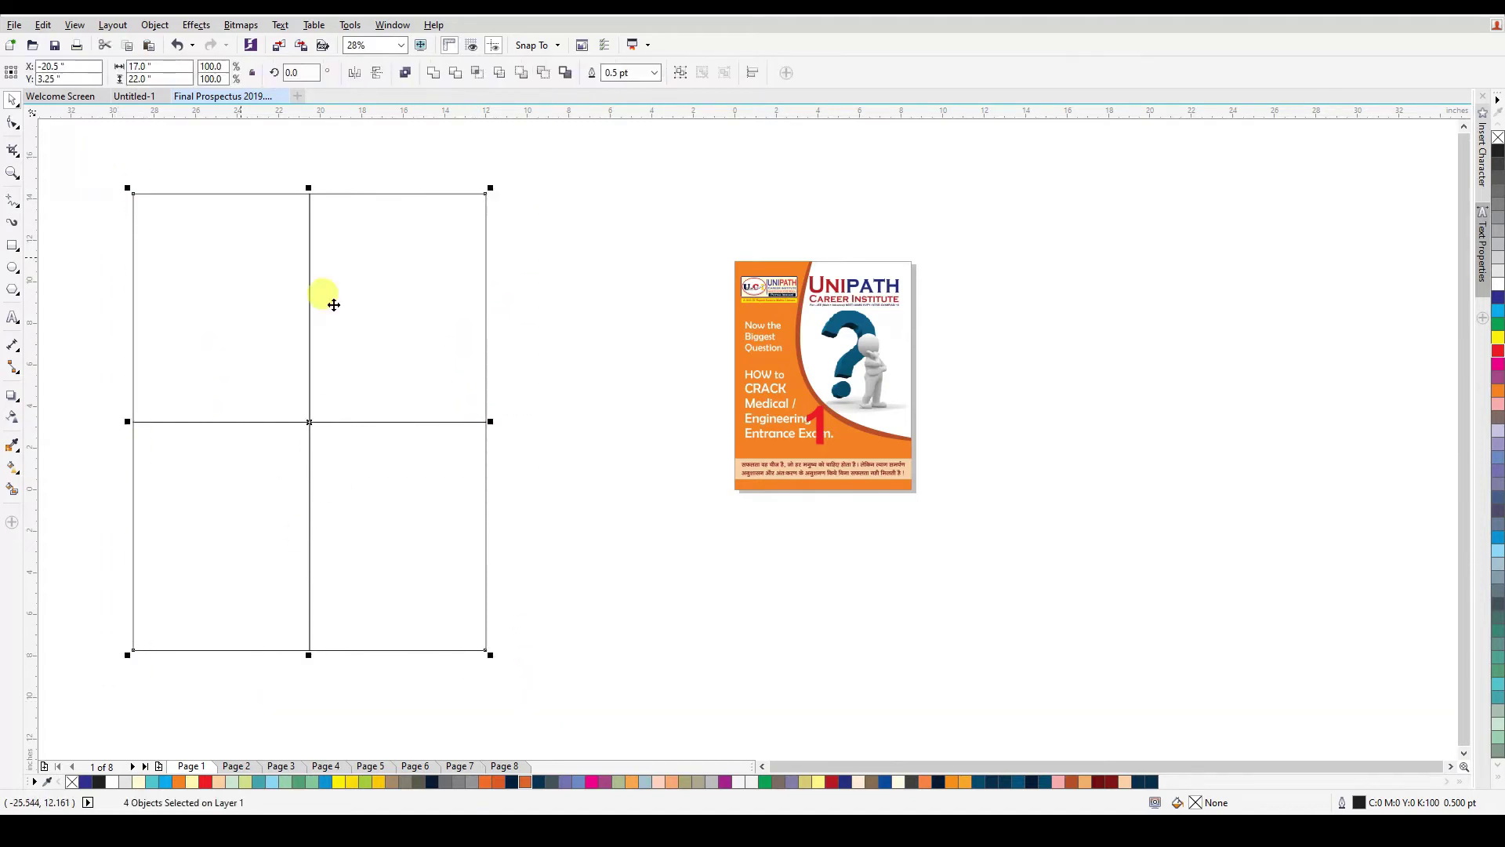
# - Undo the mirrored copies and delete the remaining rectangle
pyautogui.hotkey('ctrl', 'z')
pyautogui.hotkey('ctrl', 'z')
pyautogui.click(576, 401)
pyautogui.click(258, 329)
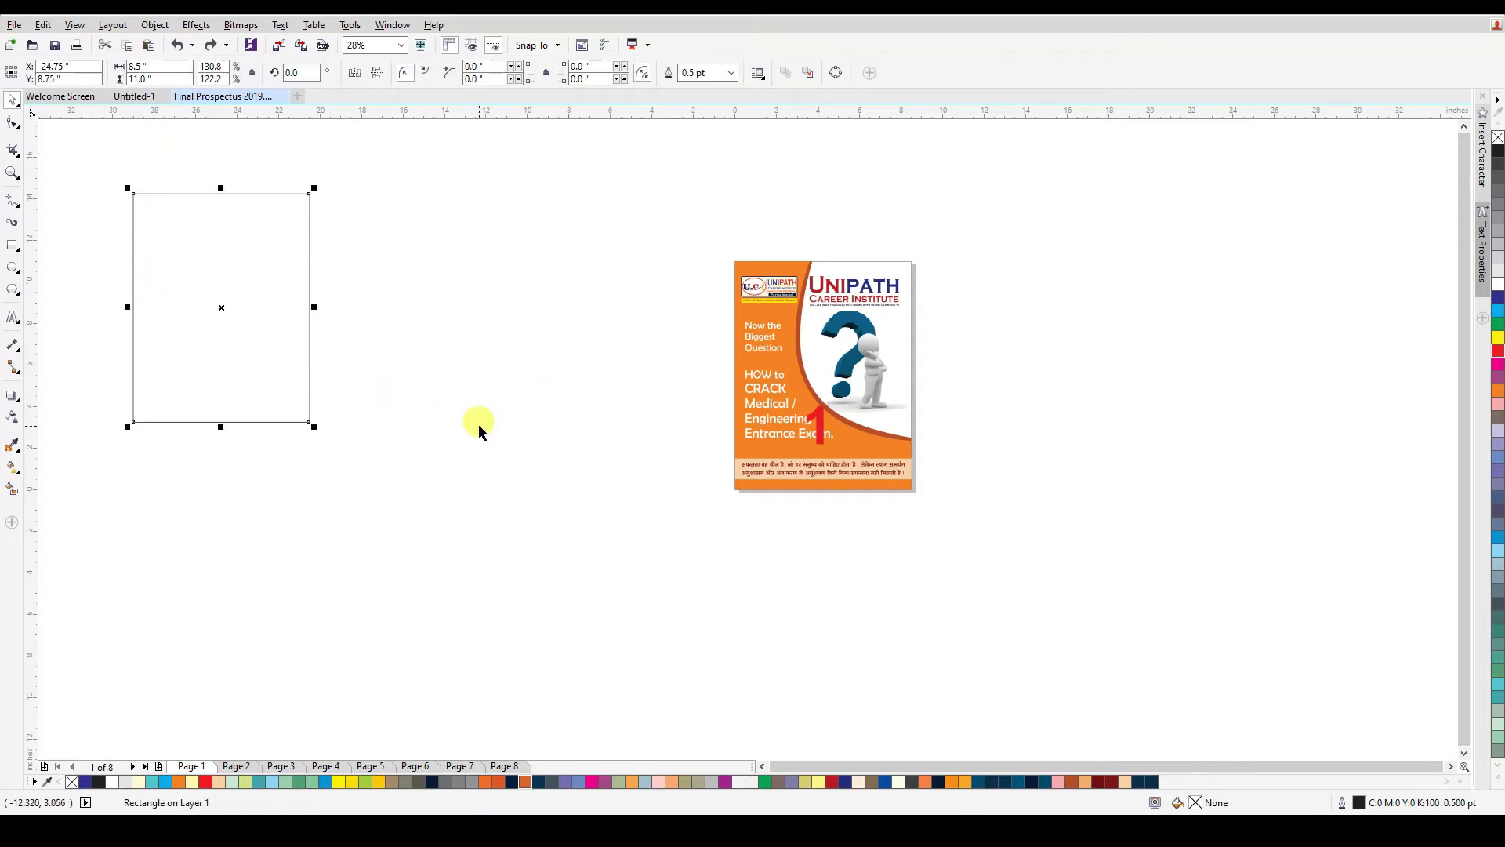
pyautogui.press('Delete')
# - Draw a rectangle left of the page and set its size to 8.5 × 11 inches
pyautogui.click(12, 244)
pyautogui.moveTo(185, 224); pyautogui.dragTo(315, 416)
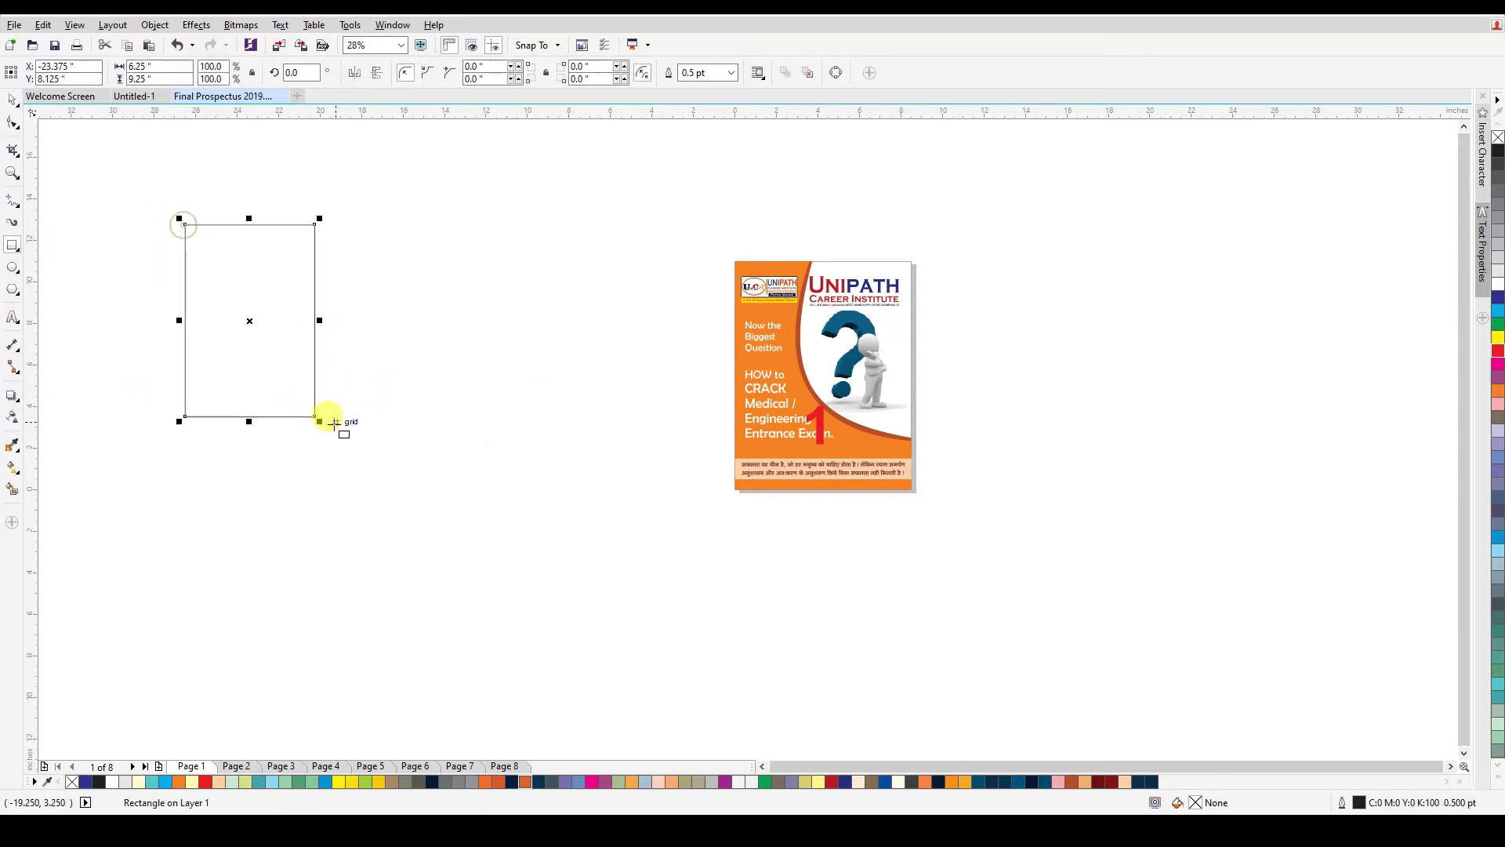
pyautogui.click(157, 66)
pyautogui.write('5')
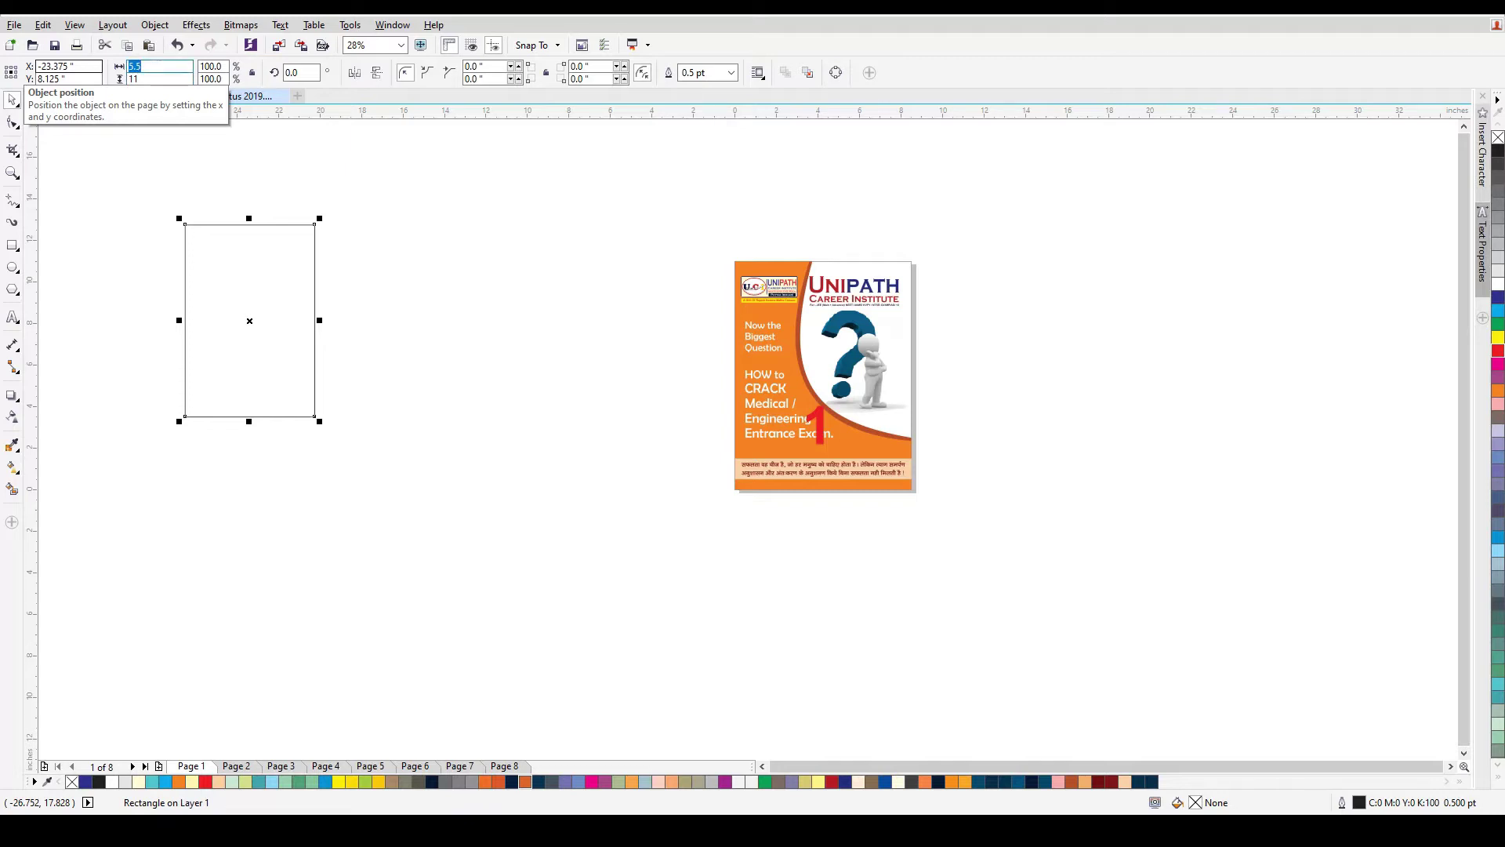
pyautogui.click(89, 67)
# - Open the Position settings of the Transformations docker and move the rectangle closer to the cover page
pyautogui.hotkey('ctrl', 'F11')
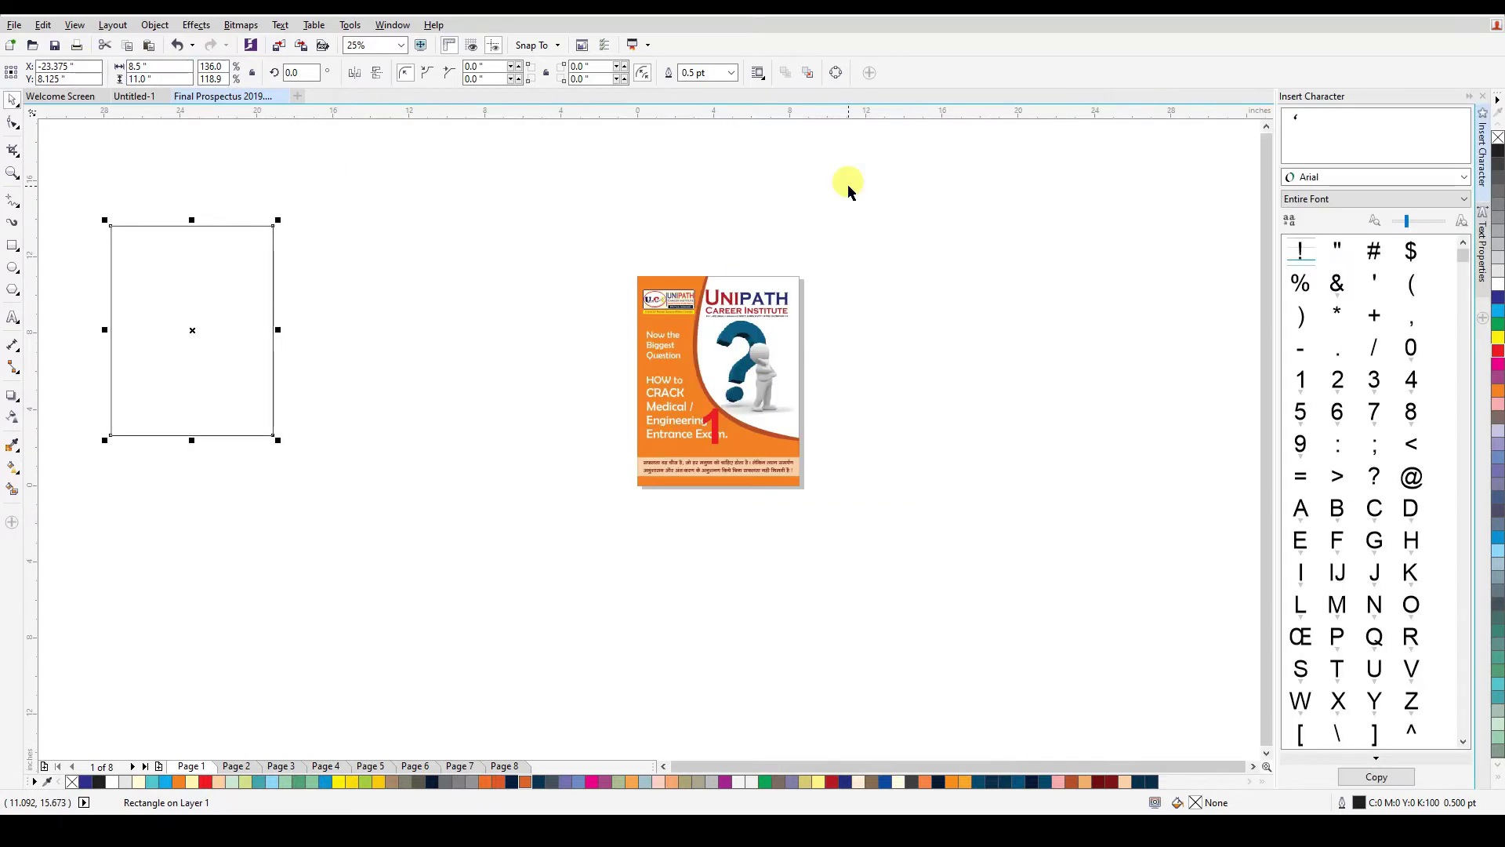
pyautogui.hotkey('alt', 'F8')
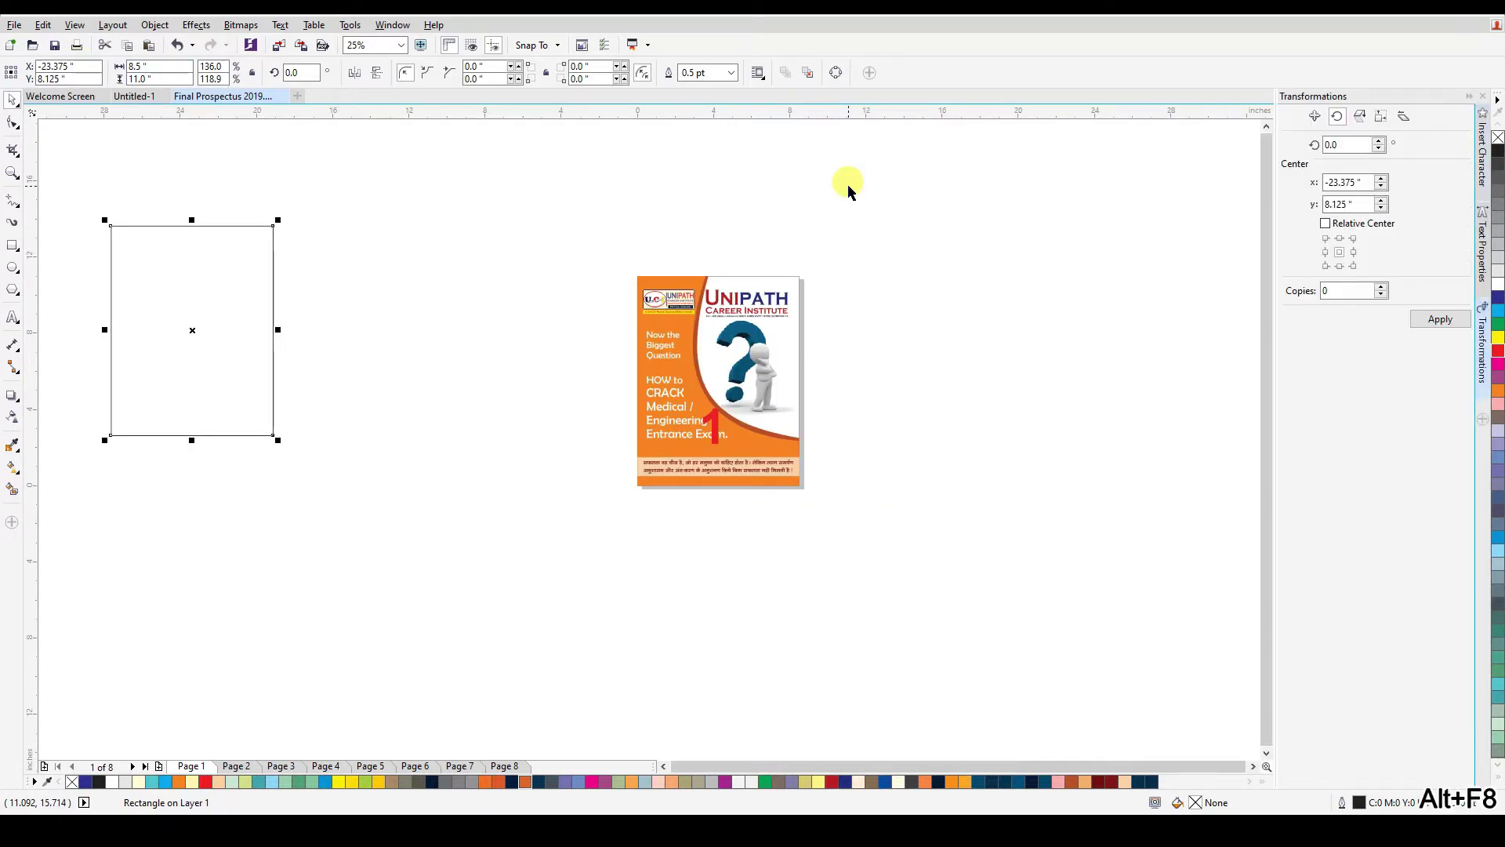
pyautogui.click(1314, 118)
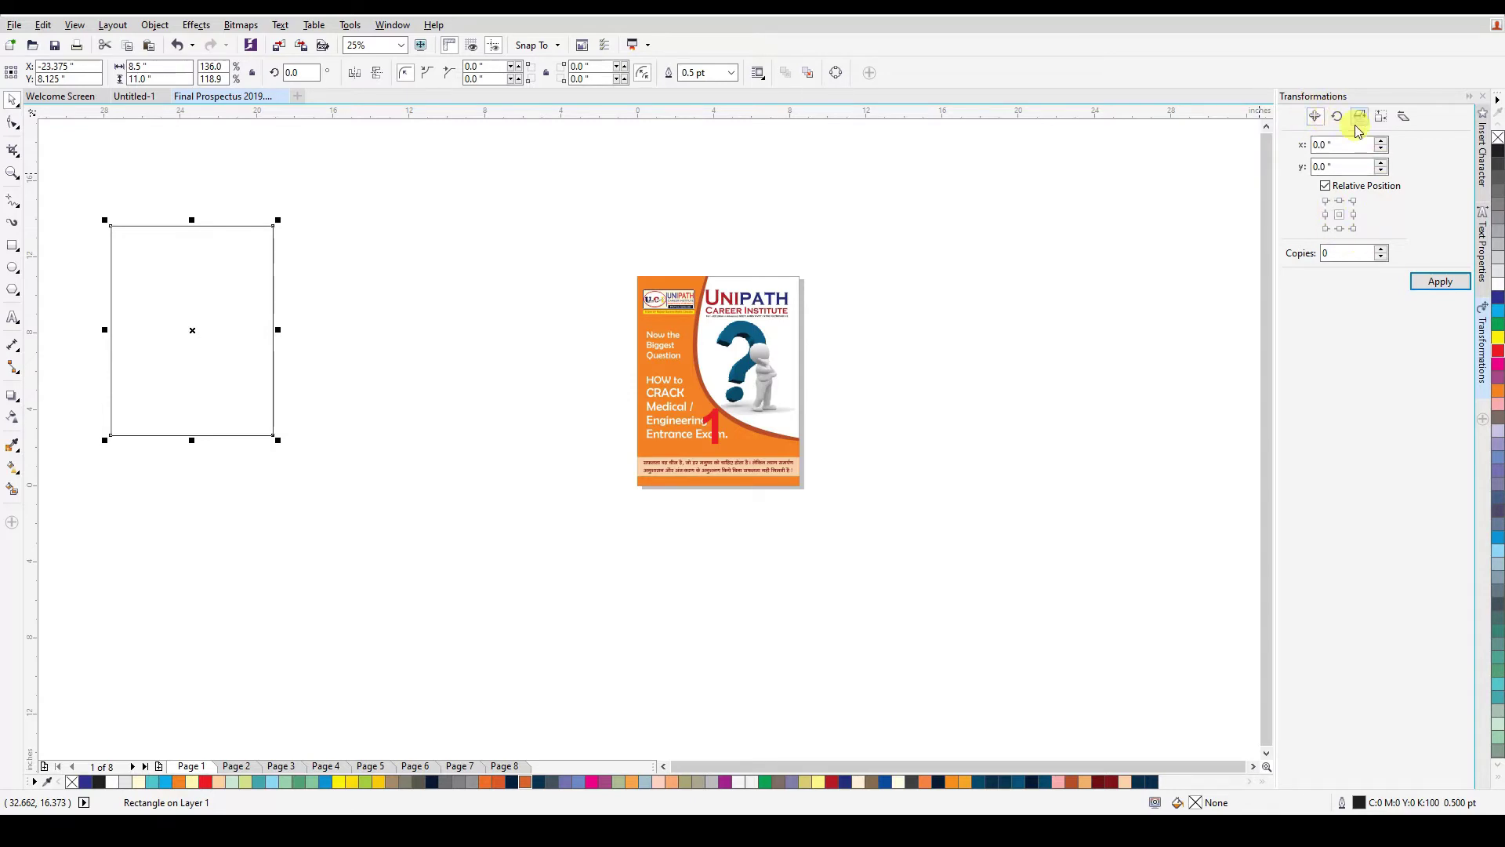
pyautogui.click(329, 321)
pyautogui.click(221, 372)
pyautogui.moveTo(221, 373); pyautogui.dragTo(412, 314)
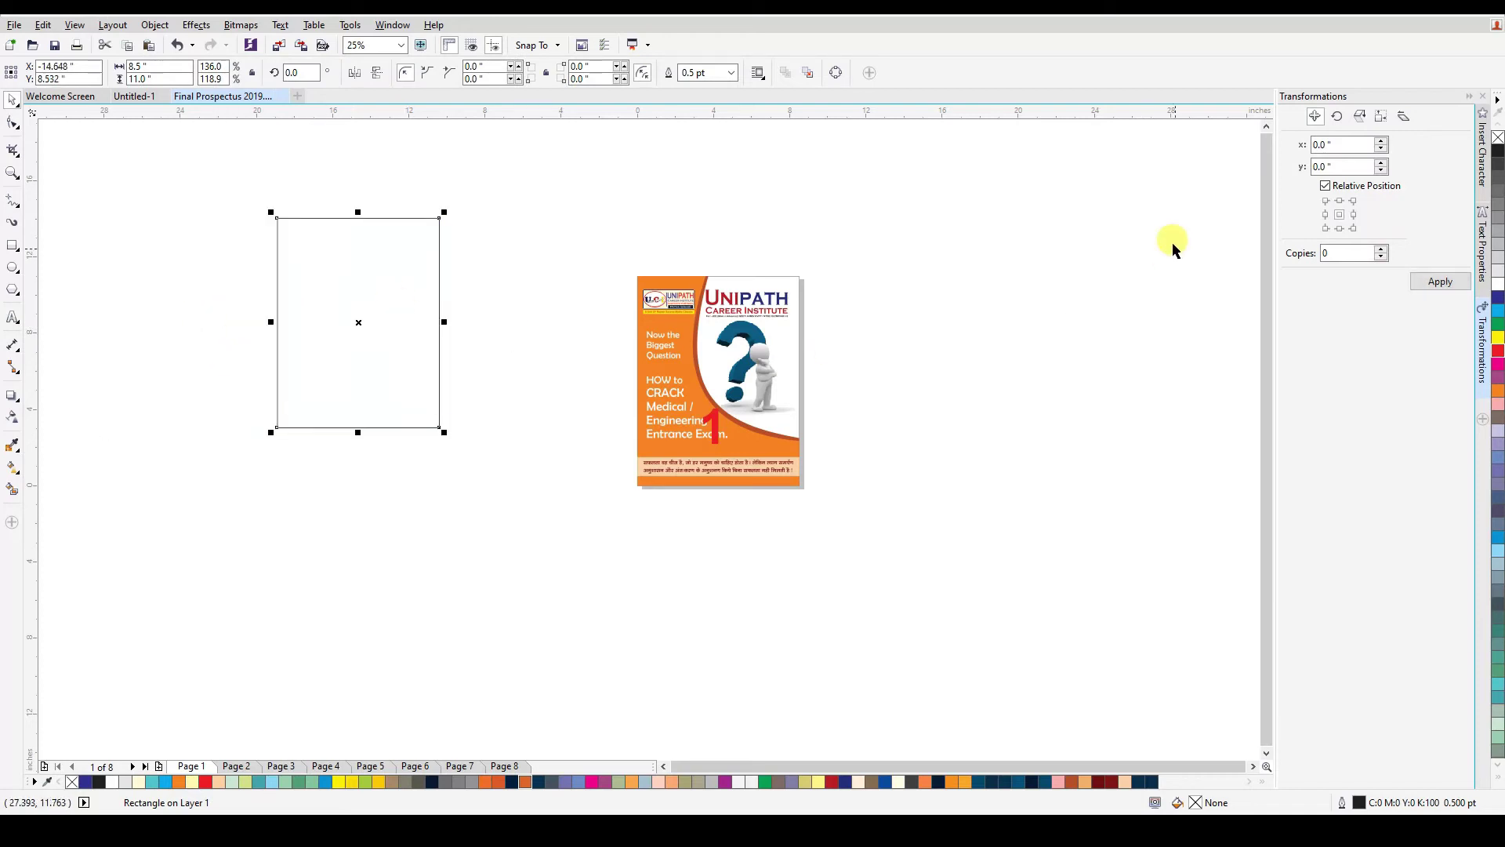
# - Build a two-by-two grid by position transformation with 1 copy, placing one rectangle adjacent on the right and the pair's copy directly below
pyautogui.doubleClick(1342, 253)
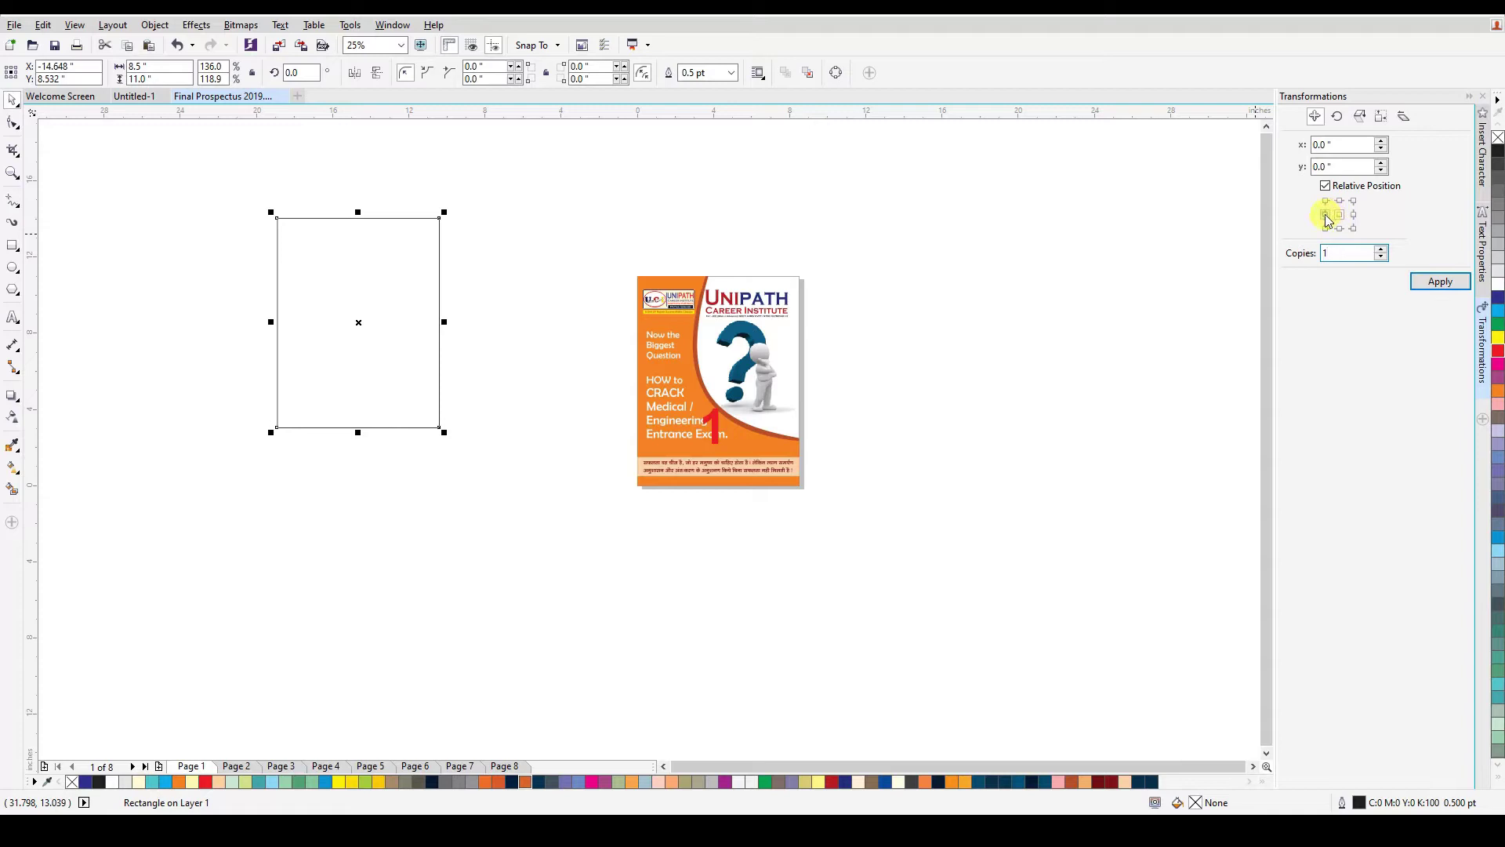
pyautogui.click(1439, 282)
pyautogui.click(624, 197)
pyautogui.moveTo(625, 197); pyautogui.dragTo(177, 504)
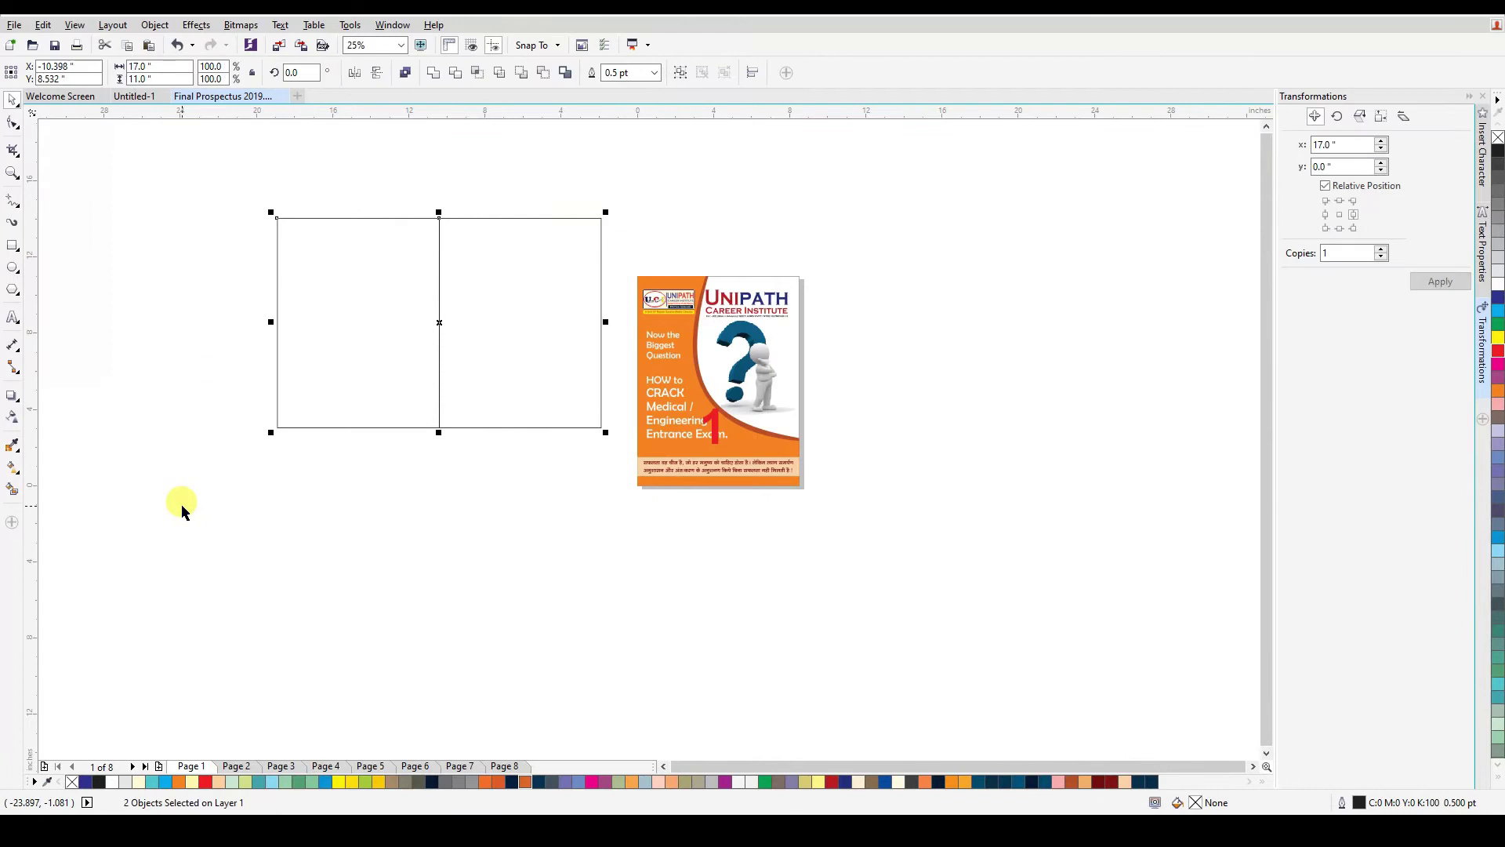
pyautogui.click(1341, 229)
pyautogui.click(1447, 283)
# - Duplicate the four-rectangle grid to the right of the cover page and collapse the Transformations docker
pyautogui.moveTo(636, 695); pyautogui.dragTo(219, 181)
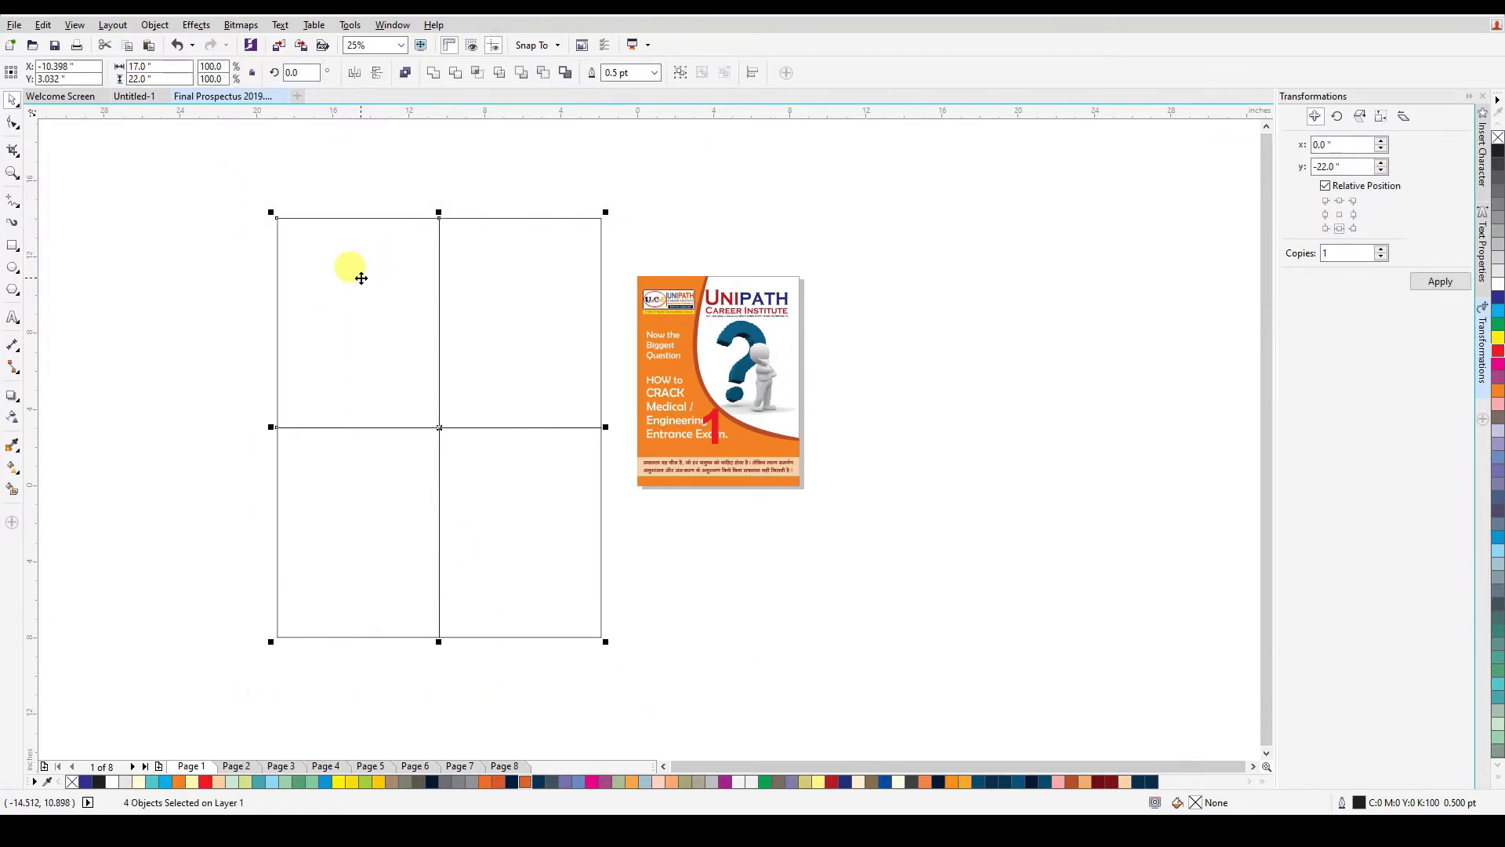
pyautogui.moveTo(332, 319); pyautogui.dragTo(902, 349)
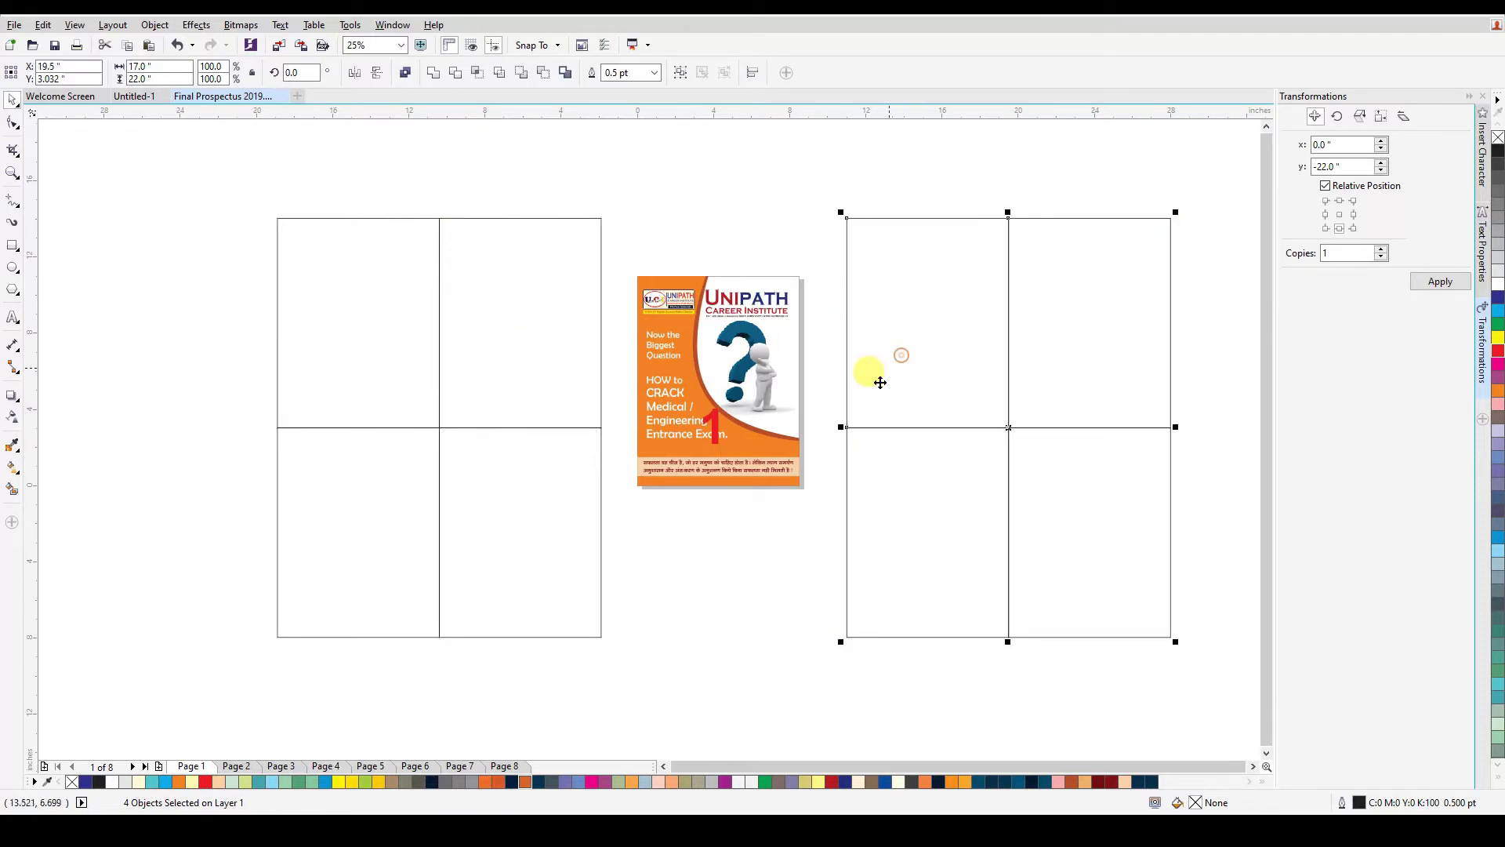
pyautogui.click(794, 526)
pyautogui.press('F4')
pyautogui.scroll(-2, 534, 285)
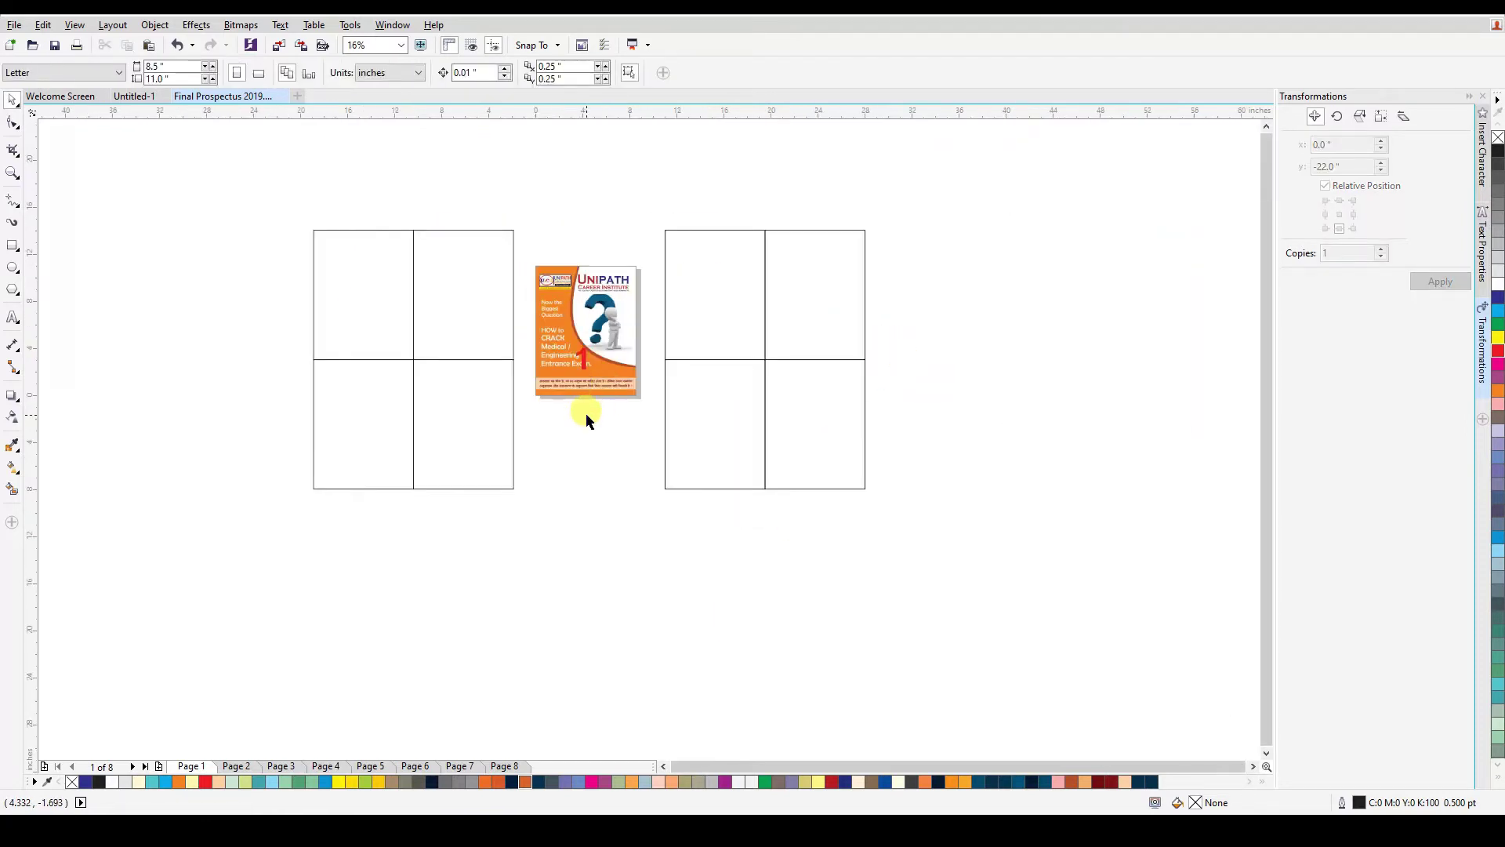
pyautogui.press('F4')
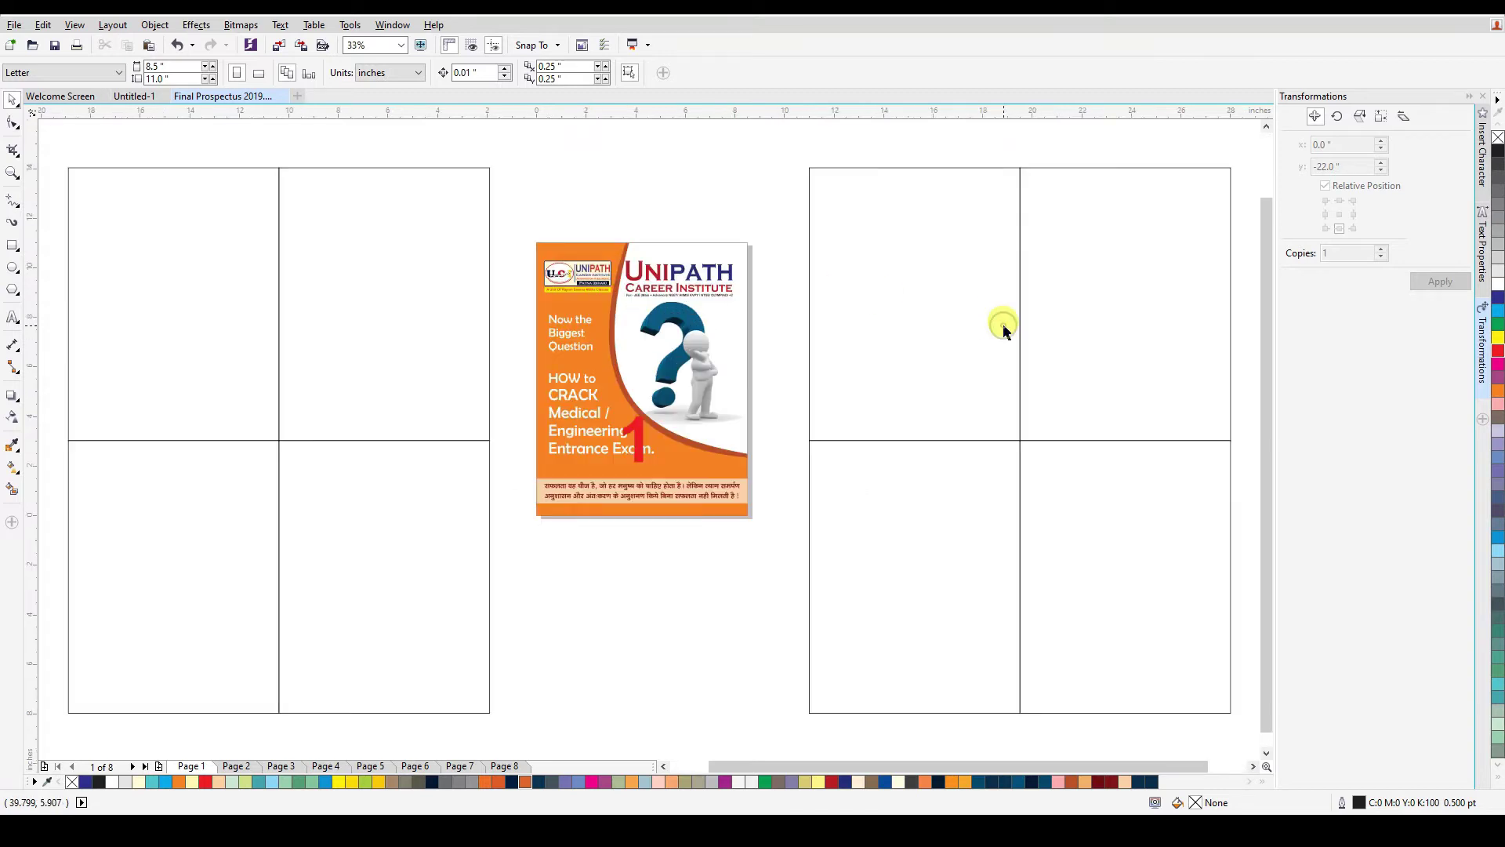
pyautogui.click(1469, 96)
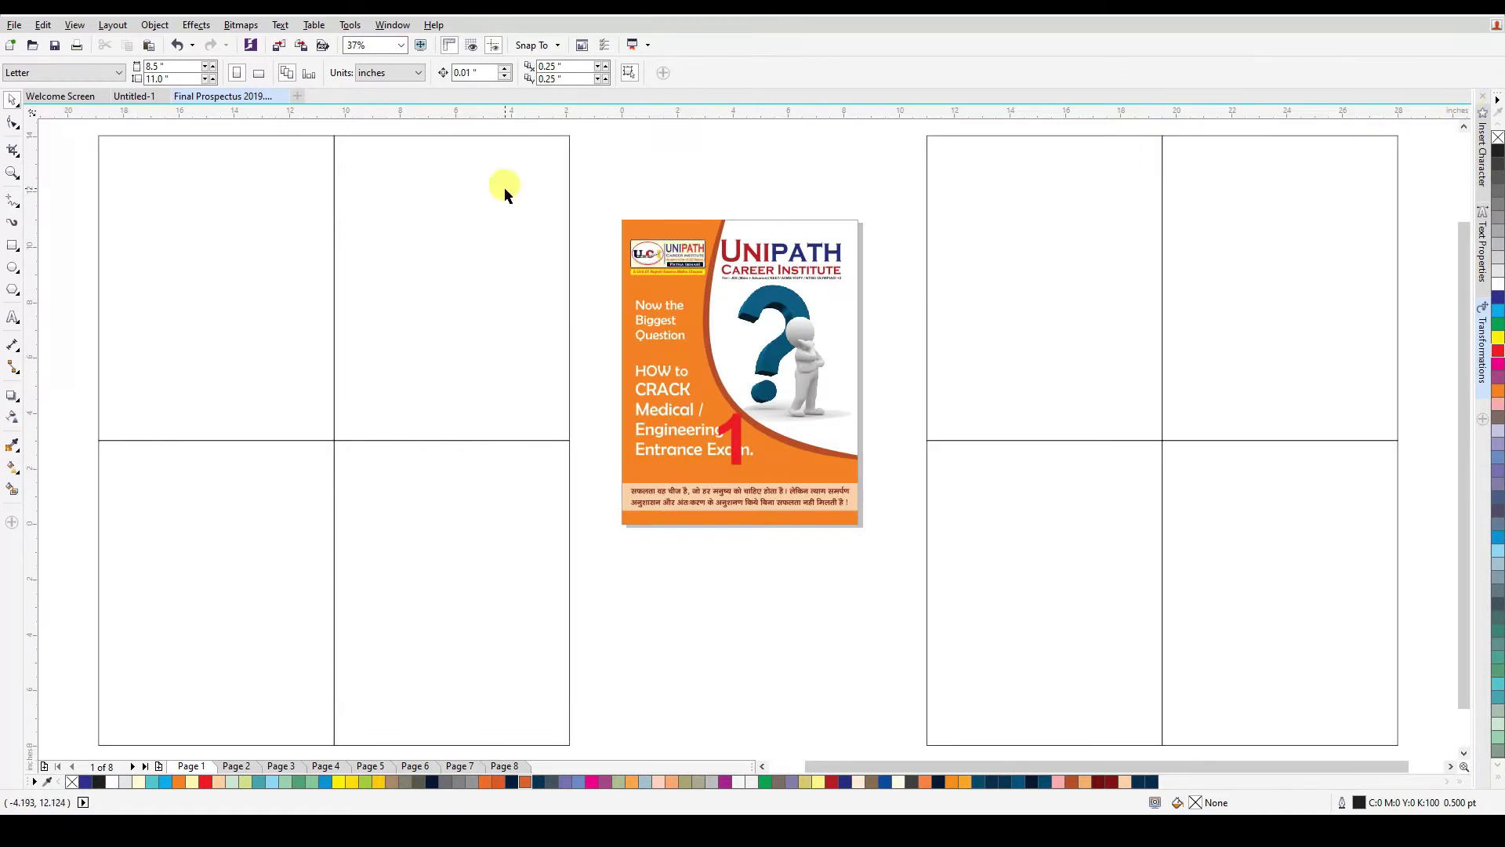
# - Align the page 1 group to the right and bottom edges of the left grid's lower-right rectangle
pyautogui.scroll(-2, 501, 189)
pyautogui.press('z')
pyautogui.moveTo(1017, 143); pyautogui.dragTo(279, 543)
pyautogui.press('space')
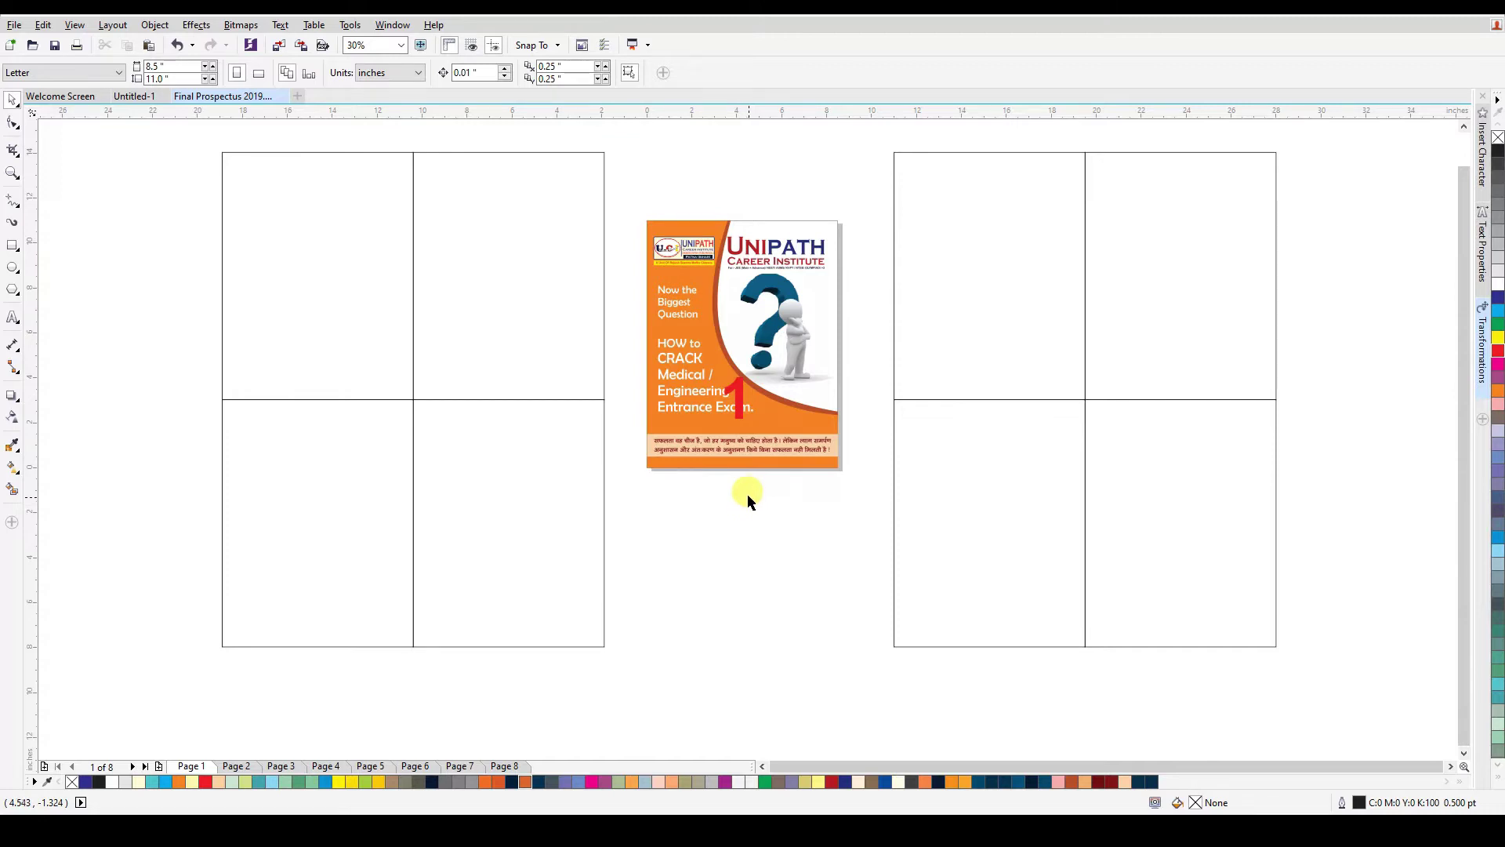
pyautogui.click(719, 407)
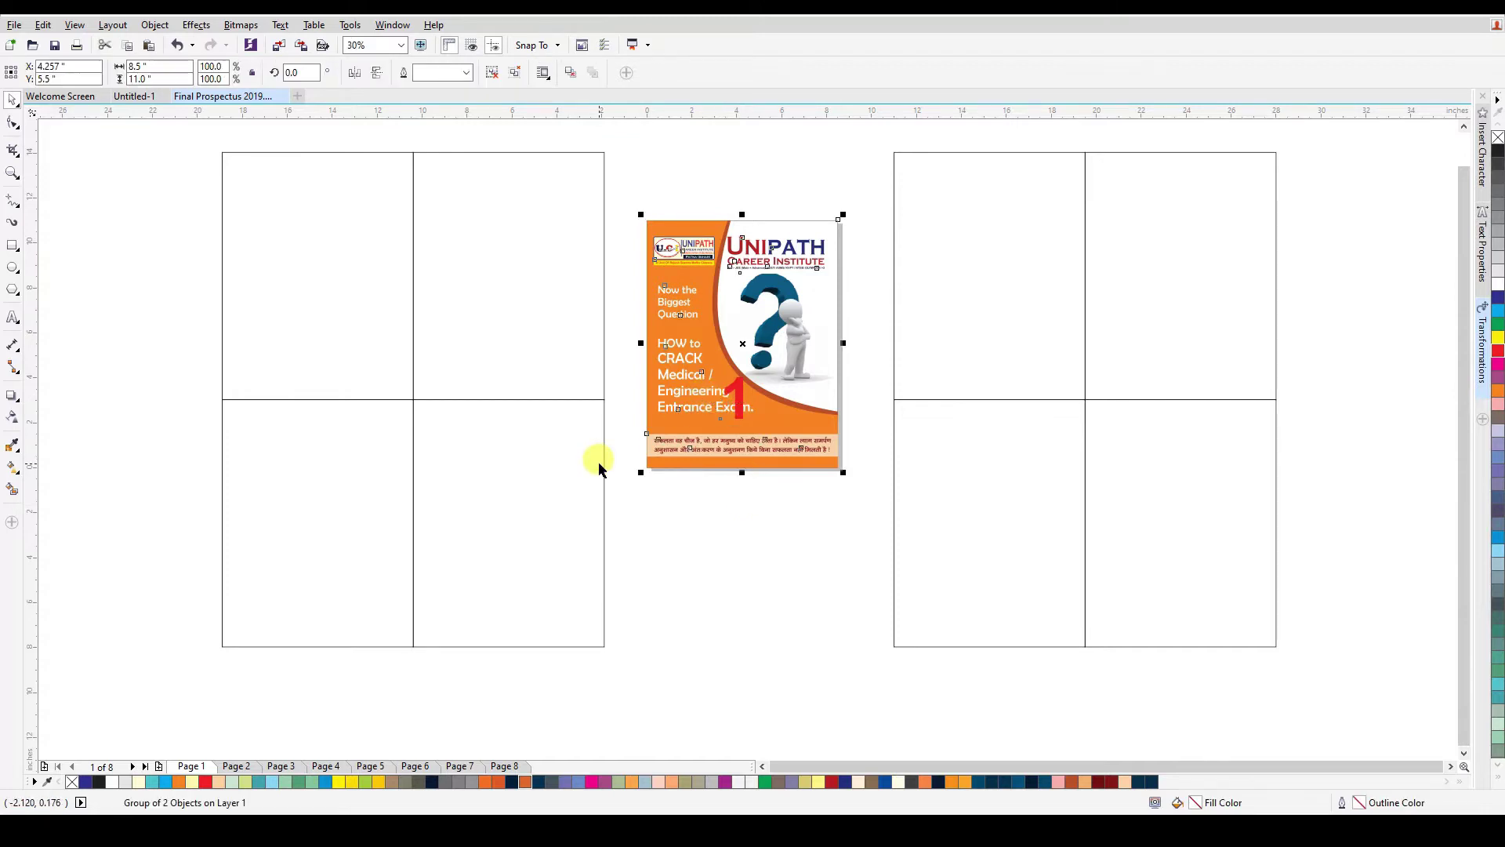
pyautogui.keyDown('shift'); pyautogui.click(572, 528); pyautogui.keyUp('shift')
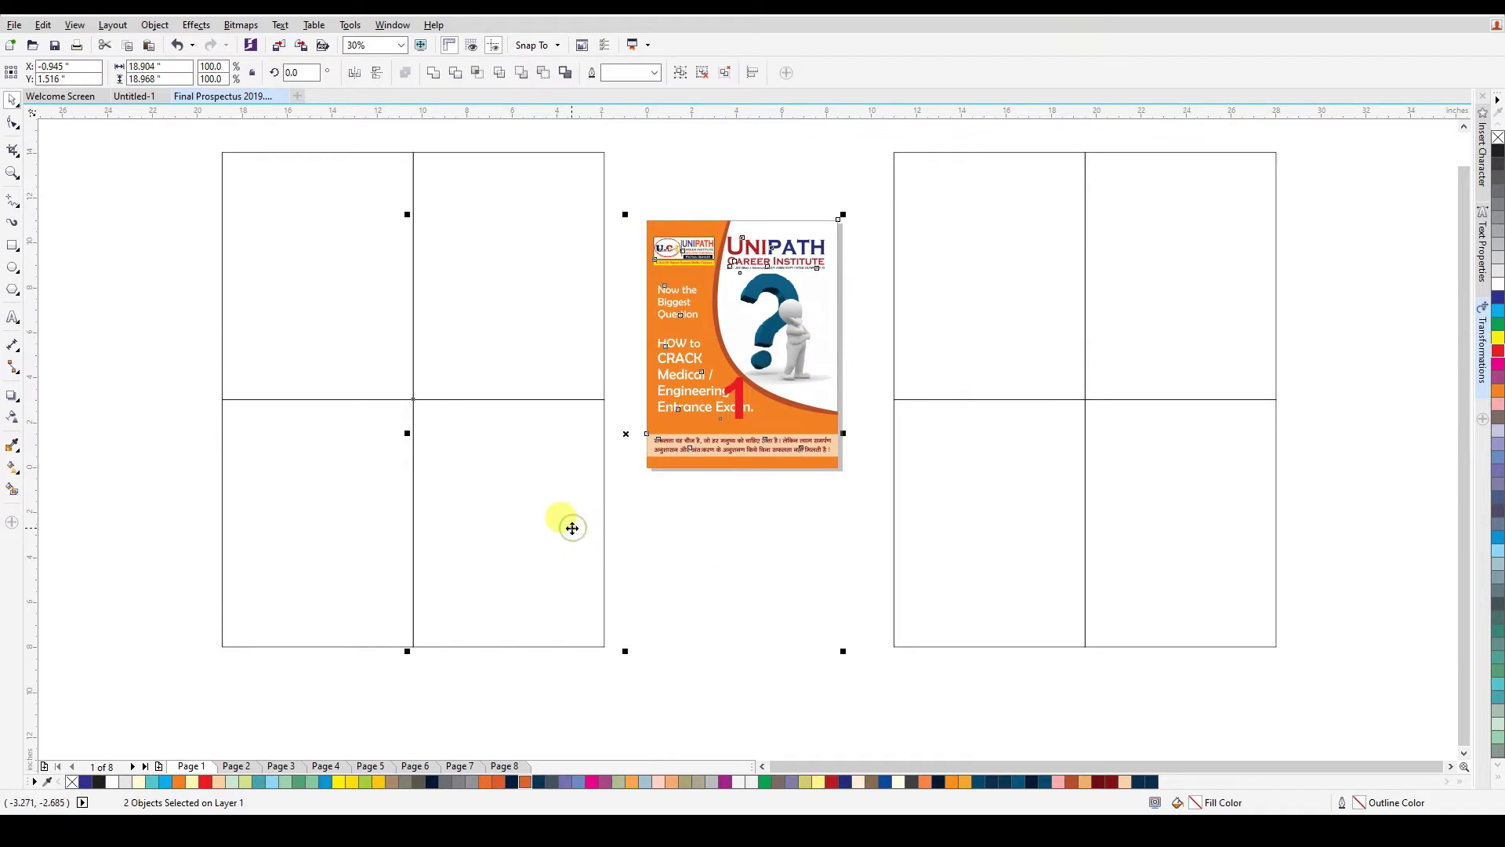
pyautogui.press('r')
pyautogui.press('b')
pyautogui.click(761, 578)
# - Align the page 2 group to the left and bottom edges of the right grid's lower-left rectangle
pyautogui.click(719, 401)
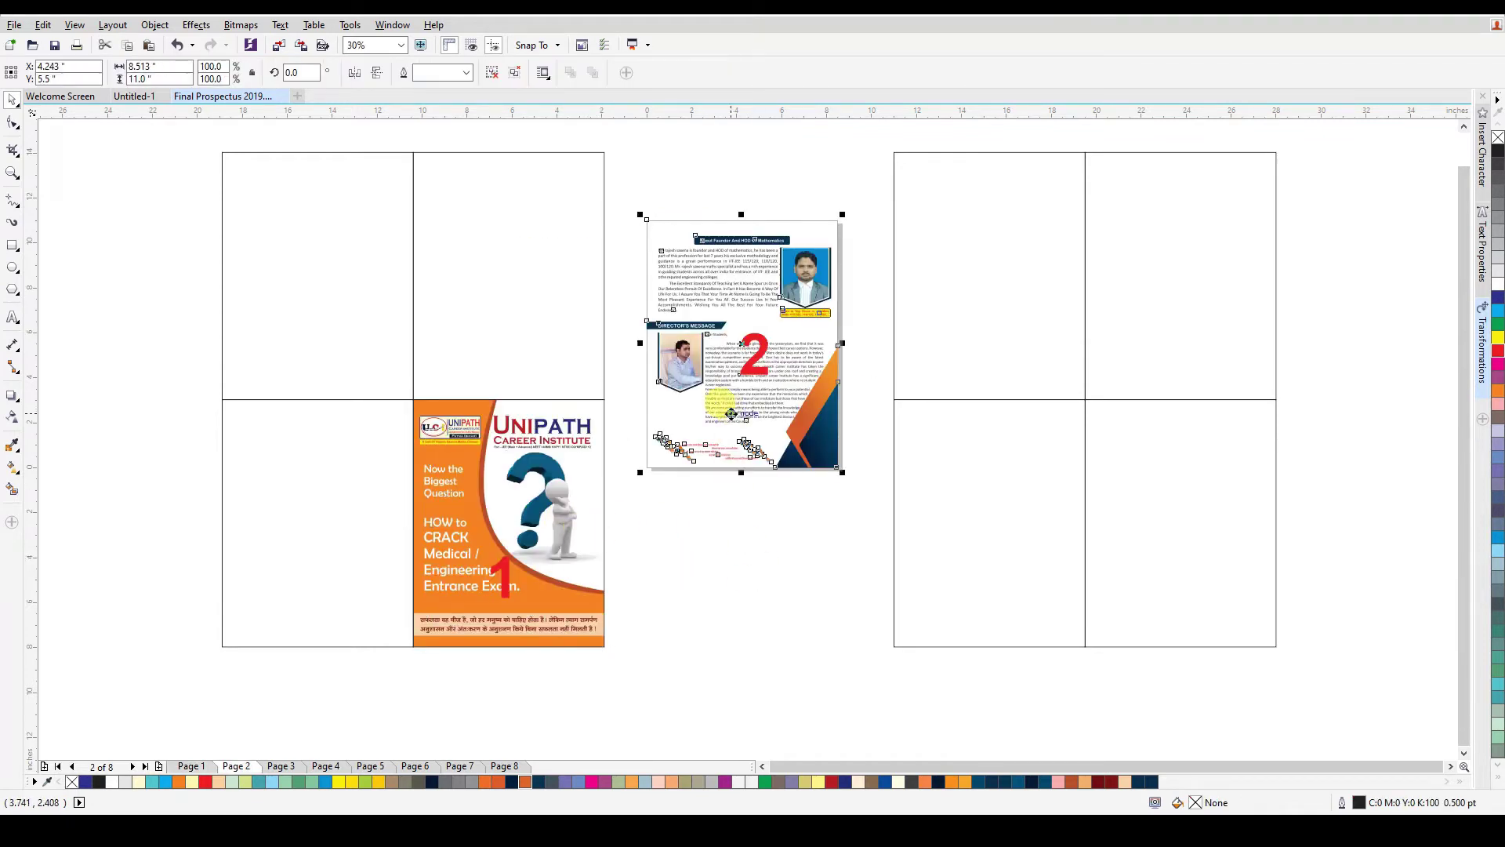
pyautogui.keyDown('shift'); pyautogui.click(948, 555); pyautogui.keyUp('shift')
pyautogui.press('l')
pyautogui.press('b')
# - Rotate the page 3 group 180 degrees and align it to the left and top edges of the right grid's upper-left rectangle
pyautogui.click(281, 766)
pyautogui.click(808, 365)
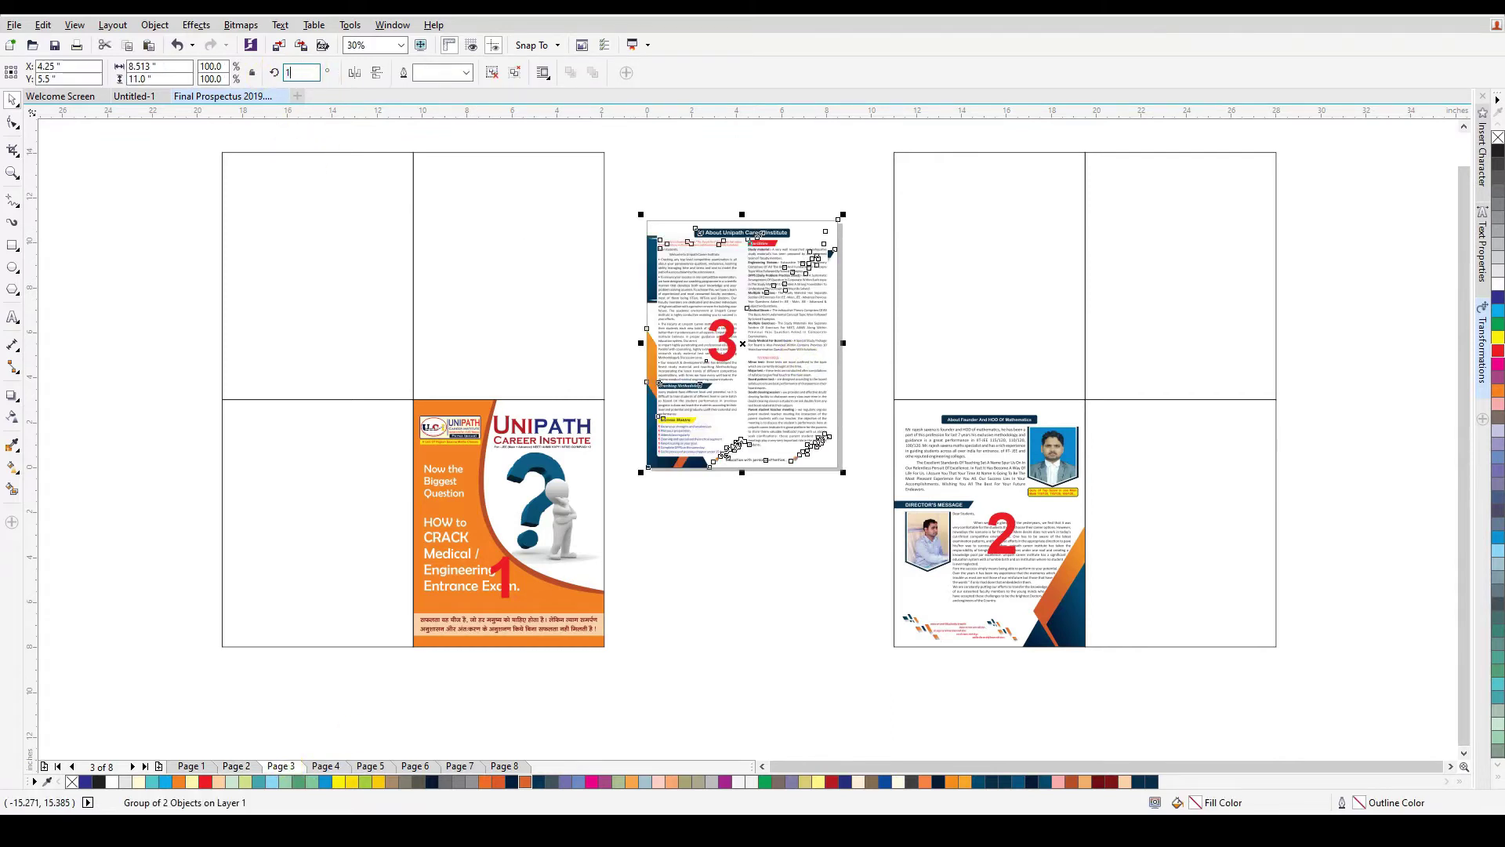
pyautogui.press('Return')
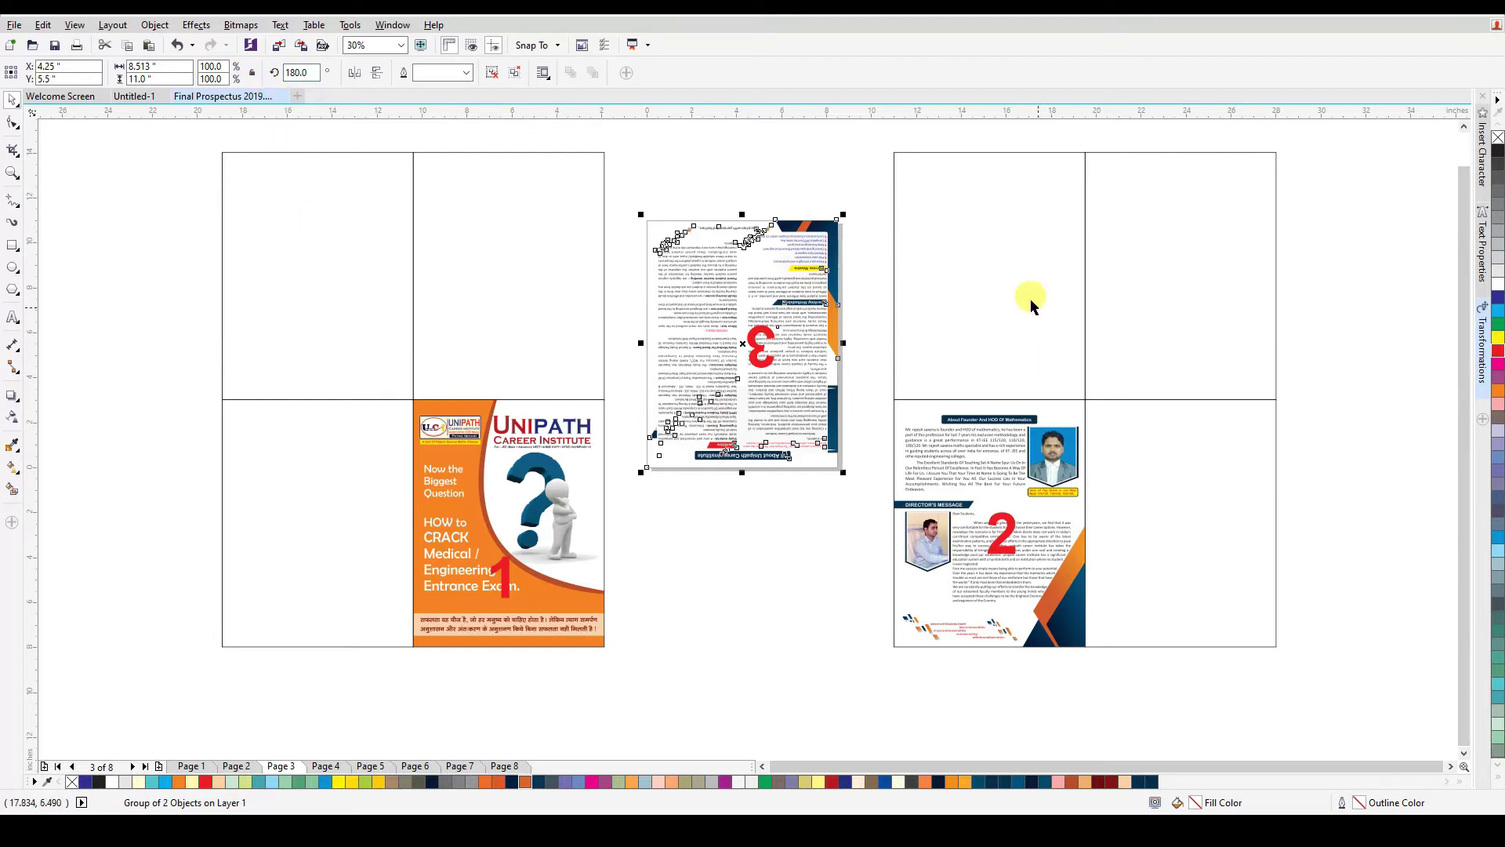
pyautogui.keyDown('shift'); pyautogui.click(1031, 301); pyautogui.keyUp('shift')
pyautogui.press('l')
pyautogui.press('t')
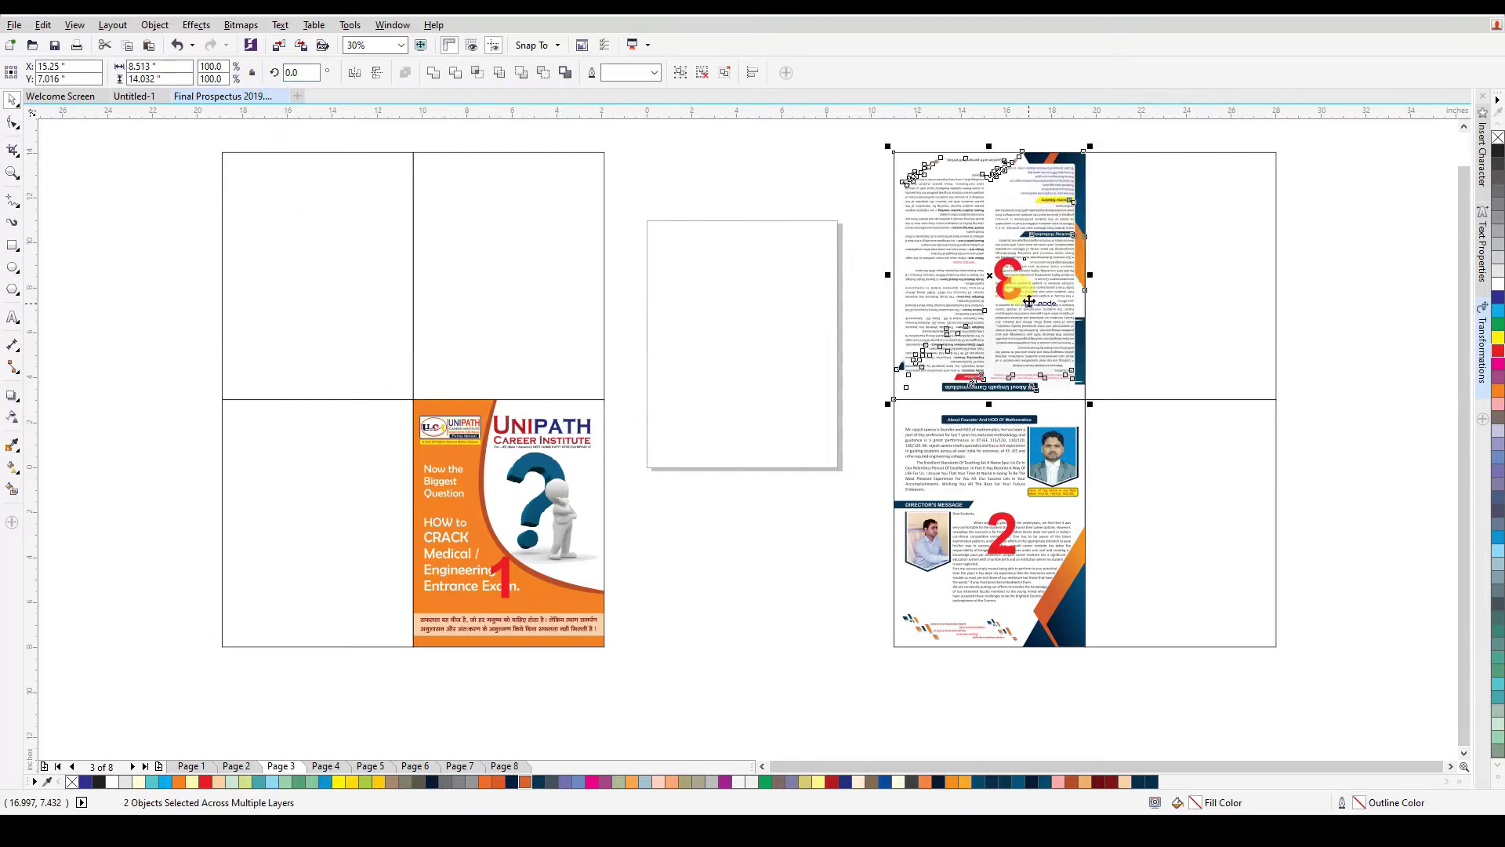
pyautogui.click(772, 321)
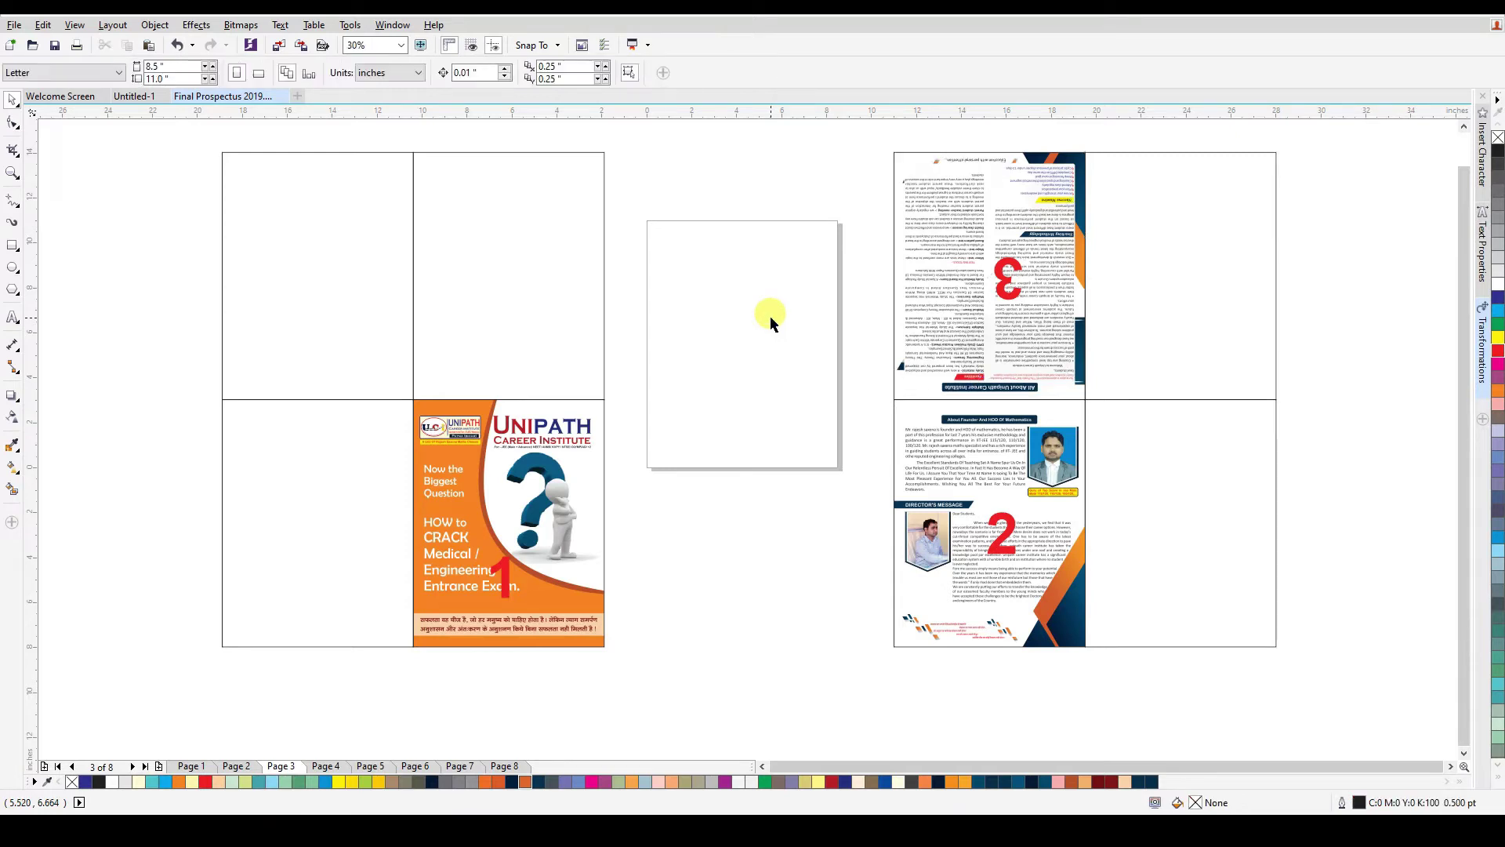
# - Rotate the page 4 group 180 degrees and center it in the left grid's upper-right rectangle
pyautogui.click(325, 766)
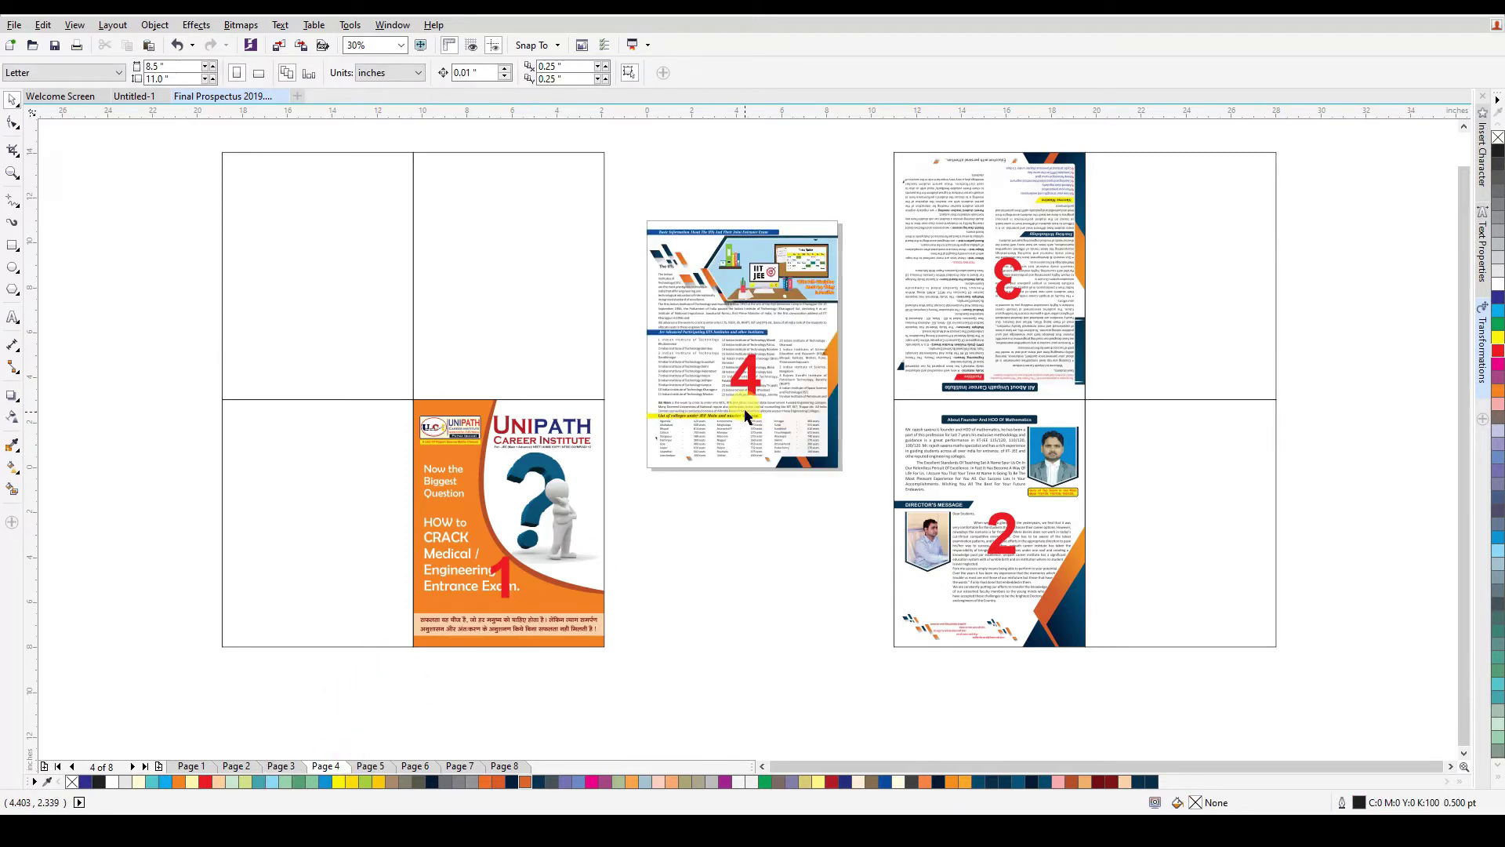
pyautogui.click(743, 404)
pyautogui.click(296, 72)
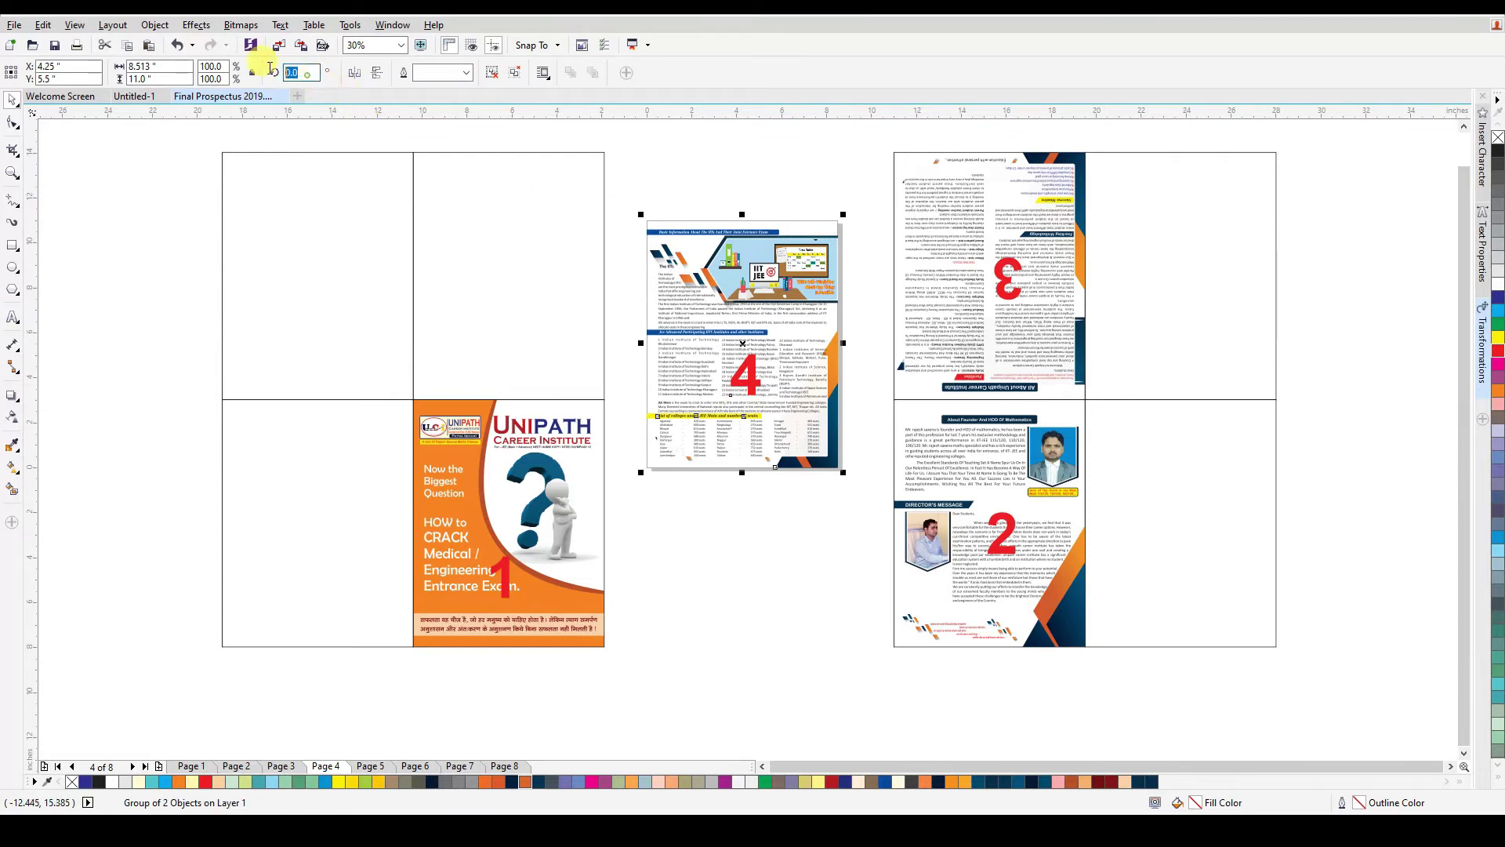
pyautogui.write('180')
pyautogui.press('Return')
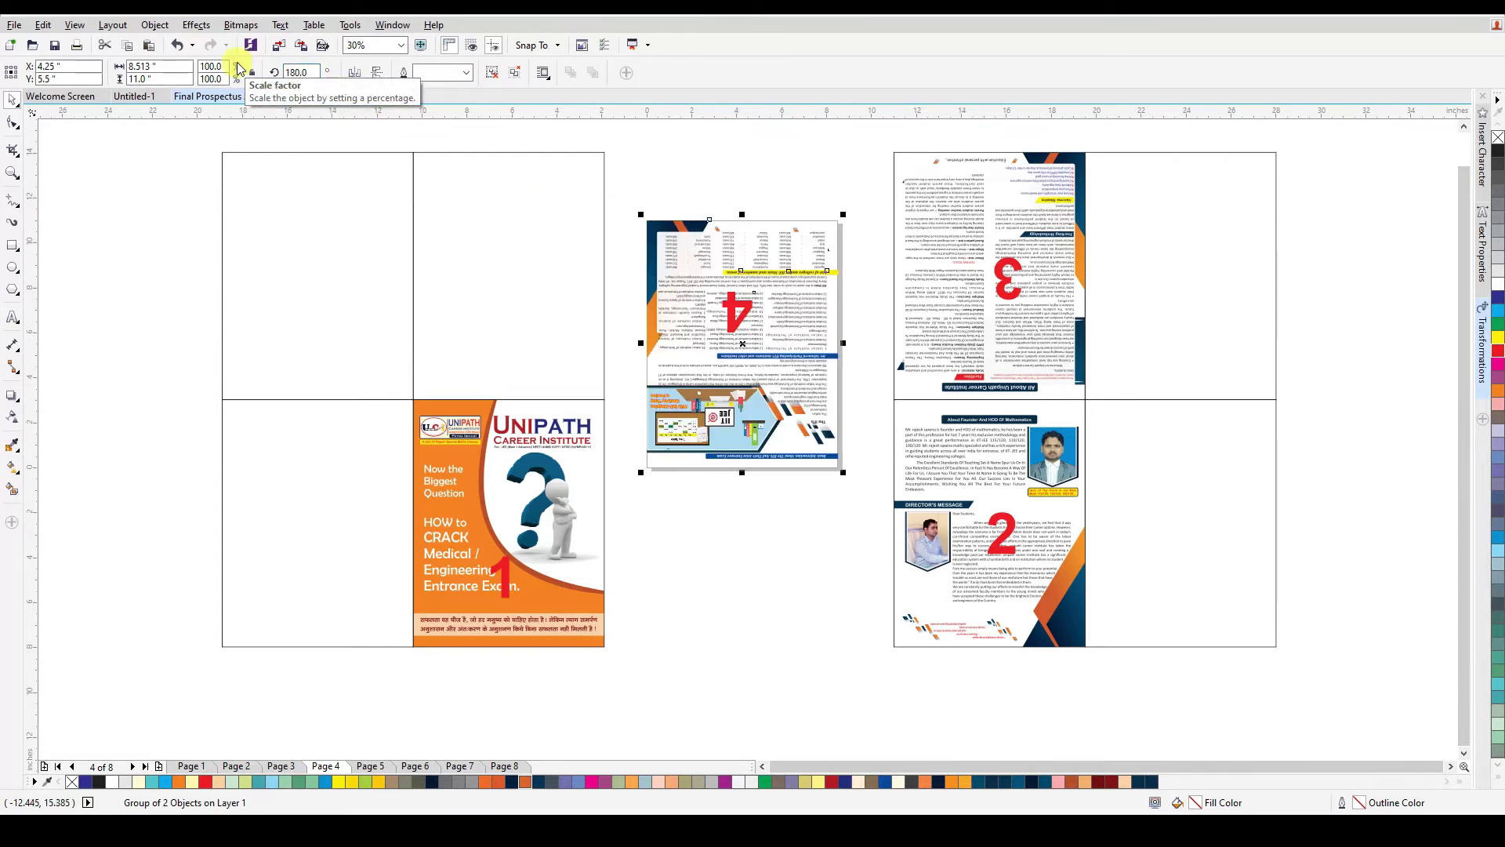
pyautogui.keyDown('shift'); pyautogui.click(502, 249); pyautogui.keyUp('shift')
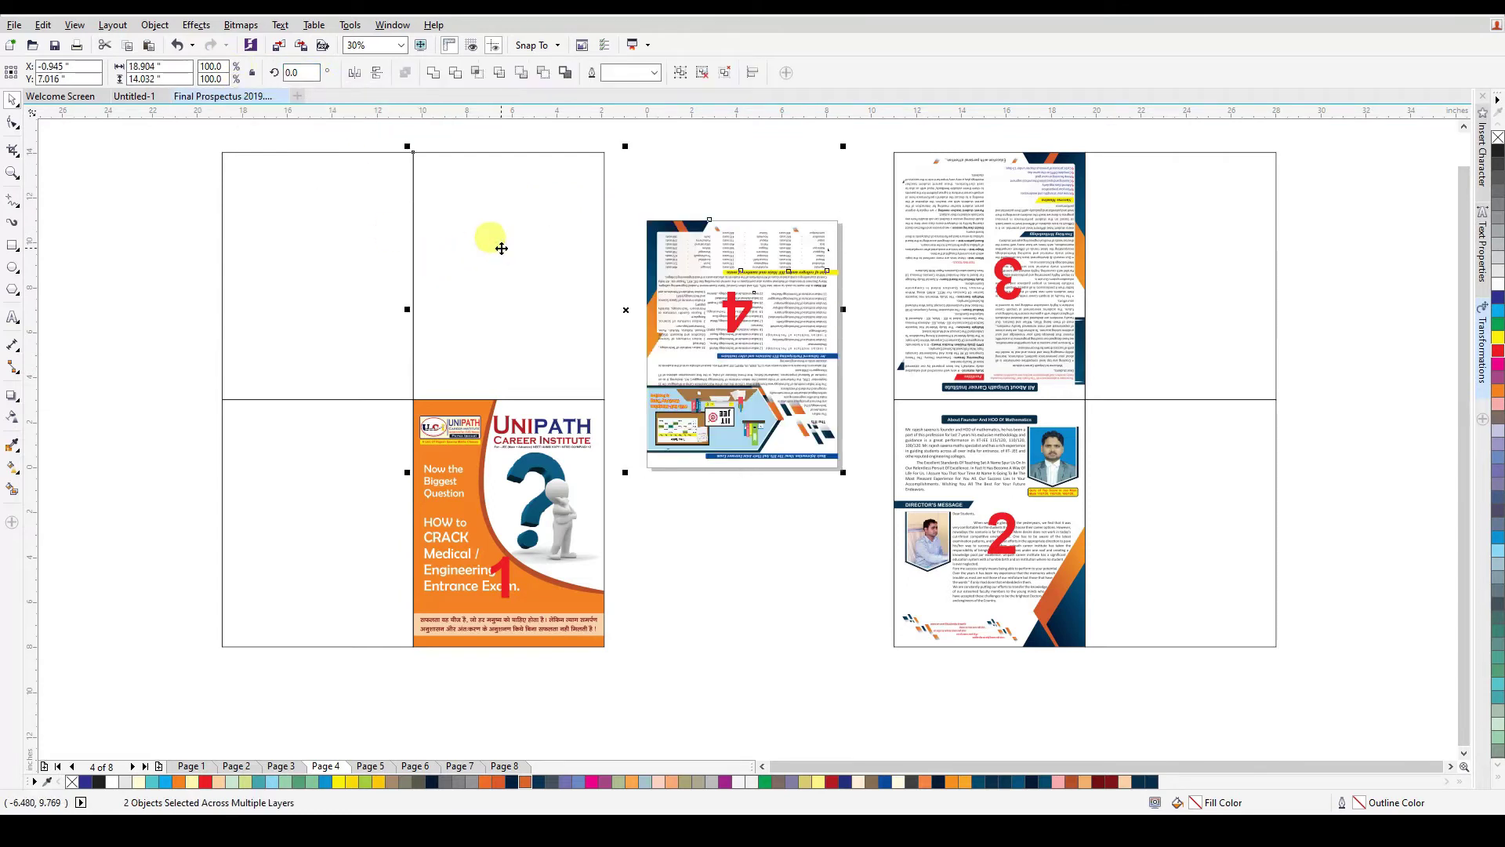
pyautogui.press('c')
pyautogui.press('e')
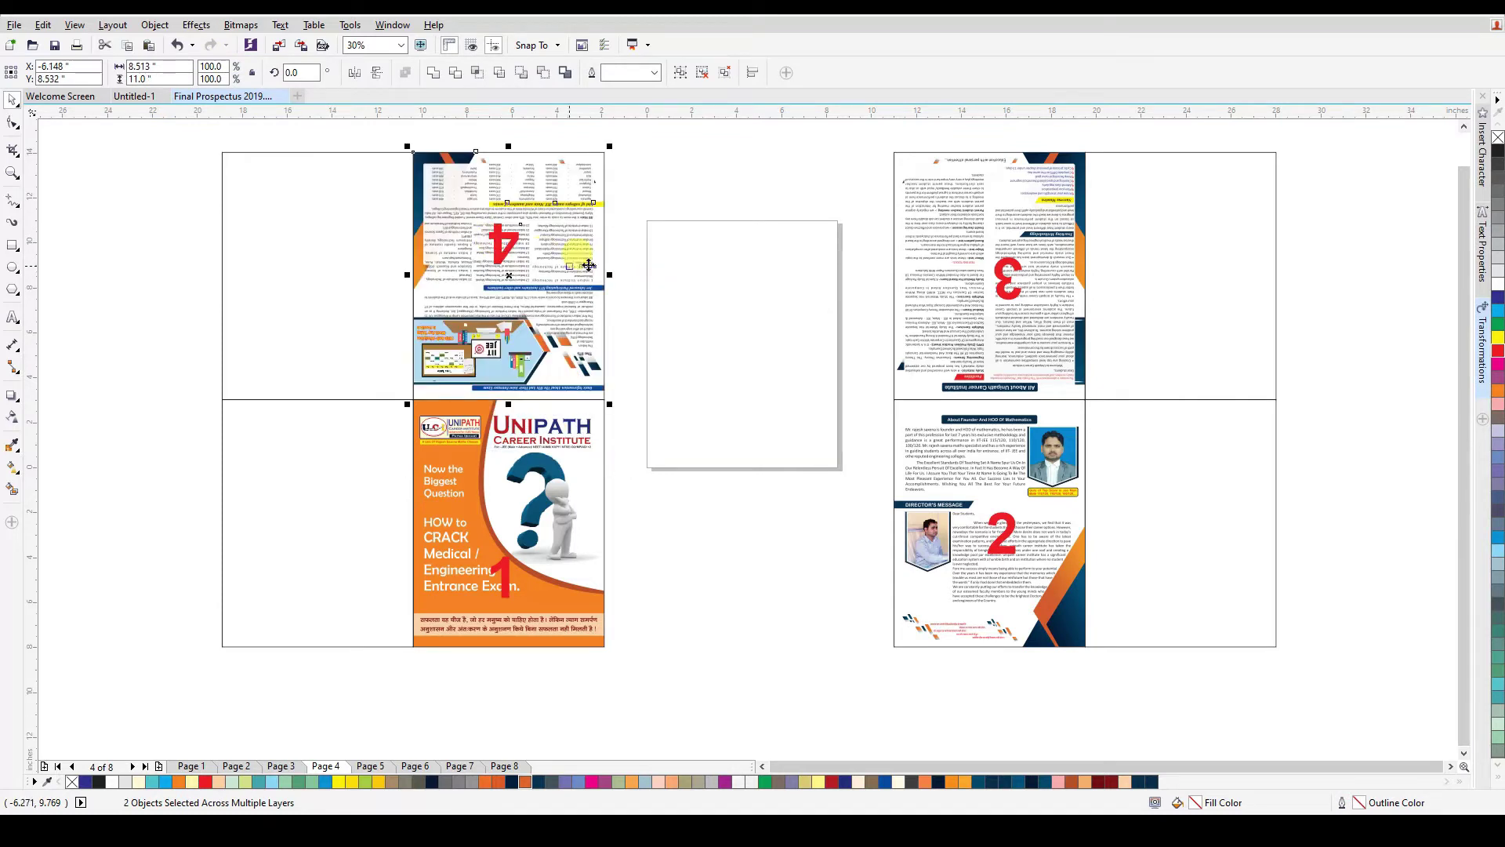
pyautogui.click(719, 278)
# - Rotate the page 5 group 180 degrees and center it in the left grid's upper-left rectangle
pyautogui.press('pagedown')
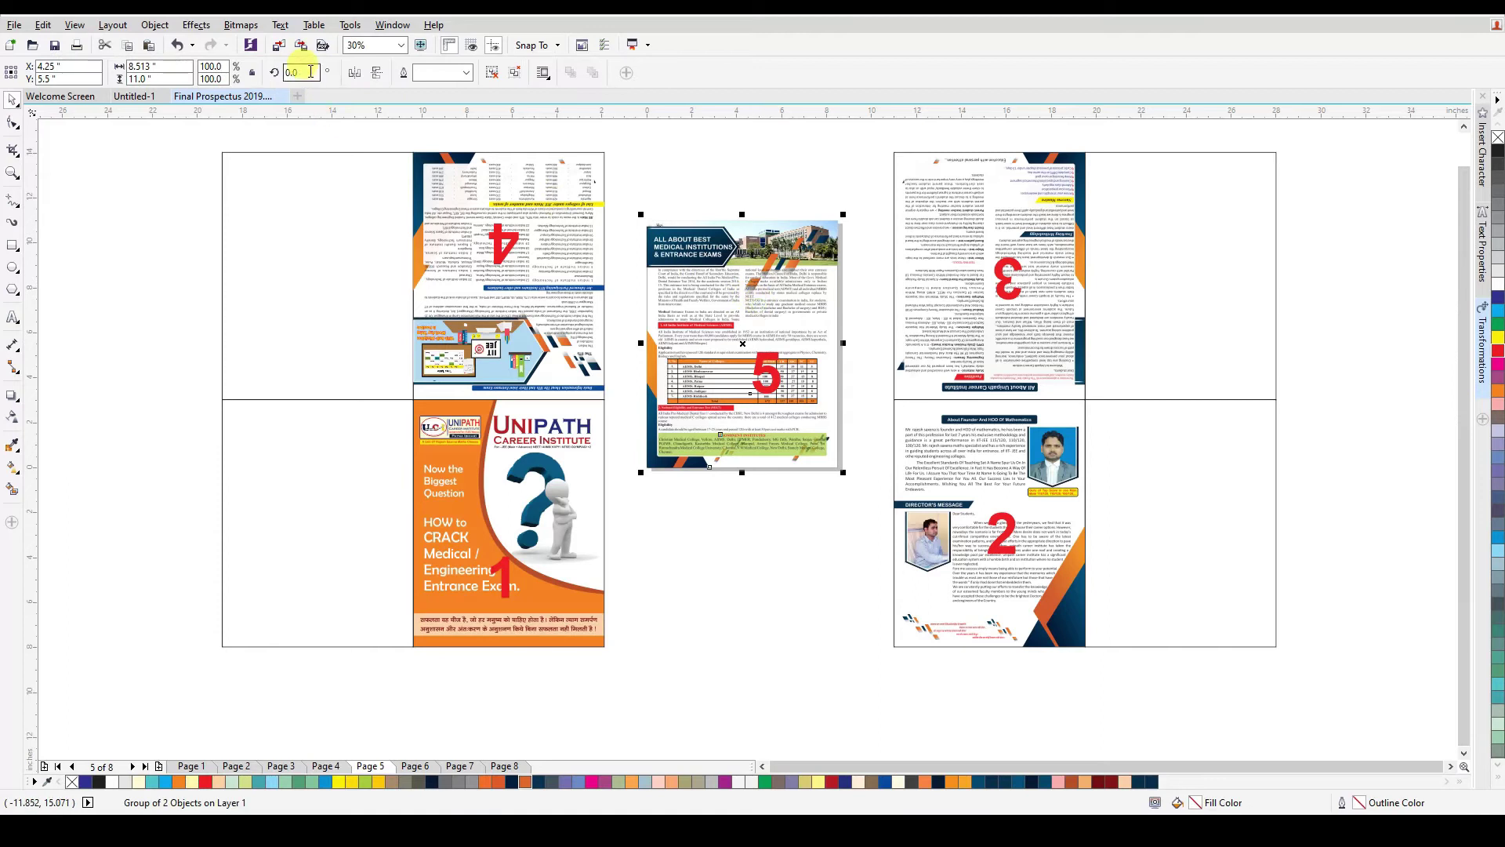
pyautogui.write('180')
pyautogui.press('Return')
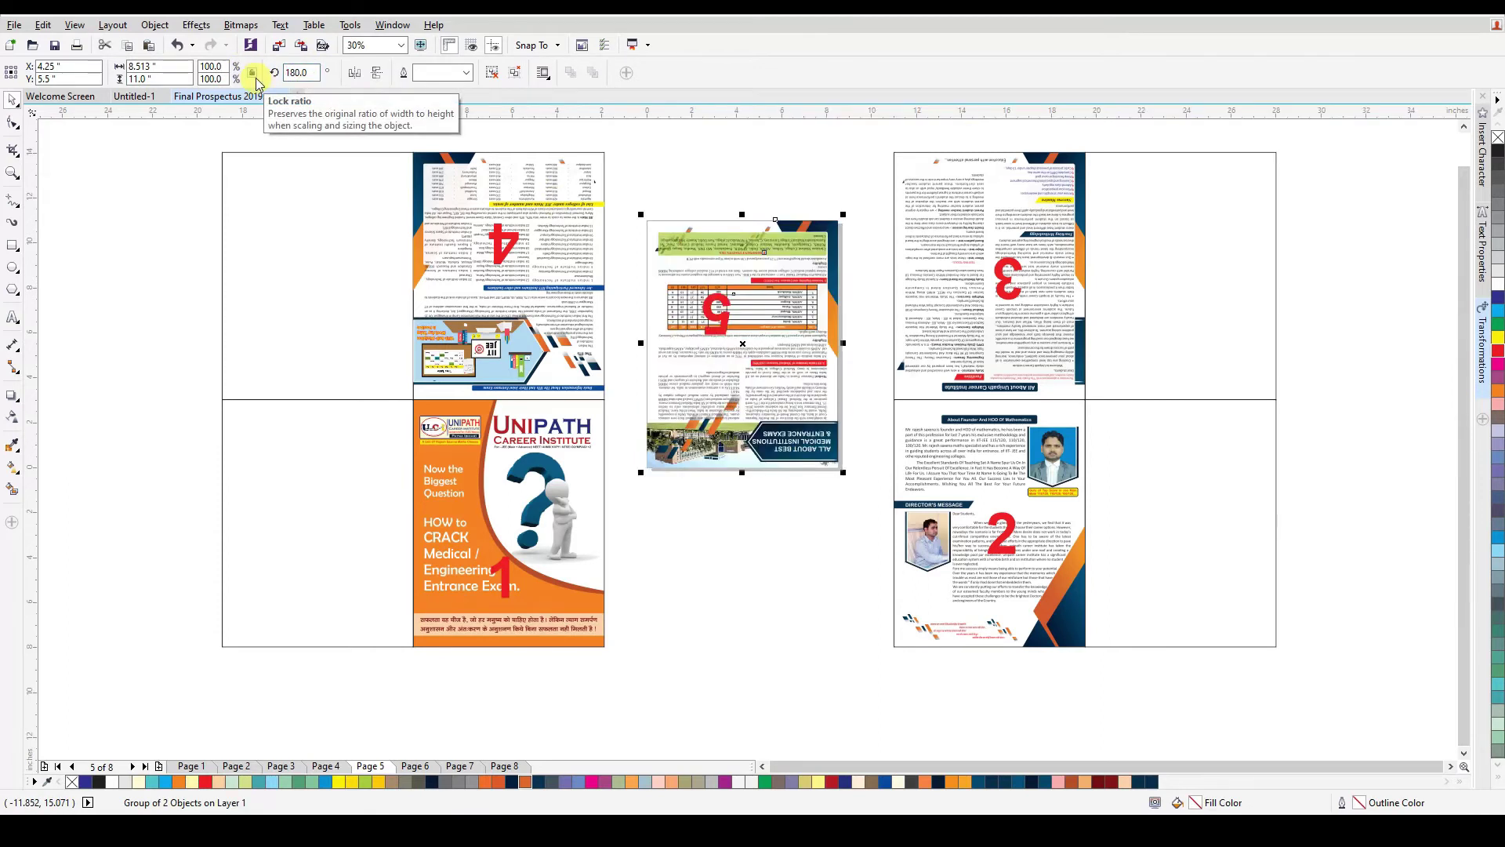
pyautogui.keyDown('shift'); pyautogui.click(352, 270); pyautogui.keyUp('shift')
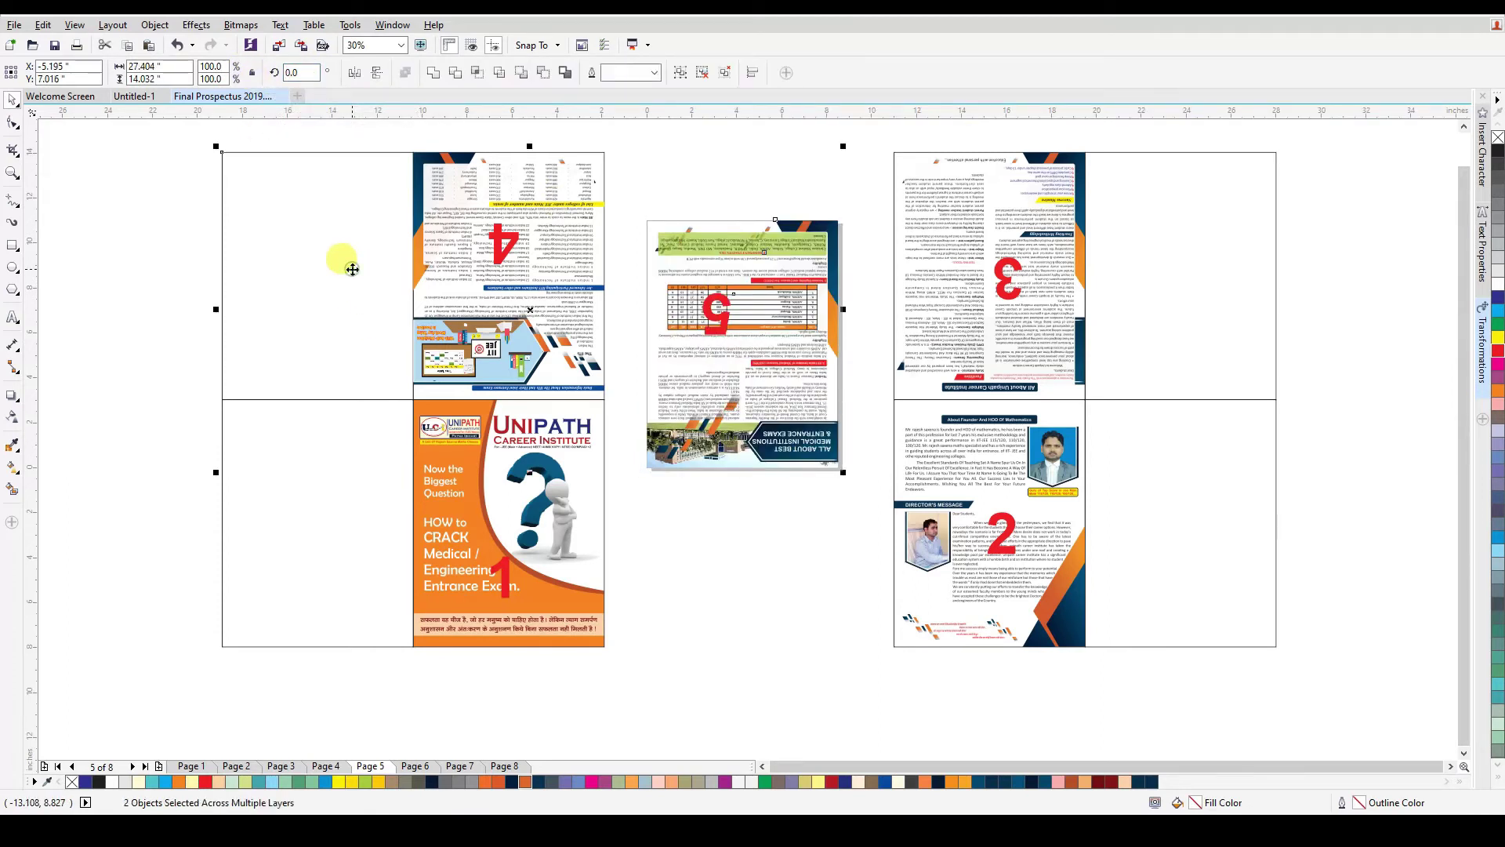
pyautogui.press('e')
pyautogui.press('c')
pyautogui.click(645, 273)
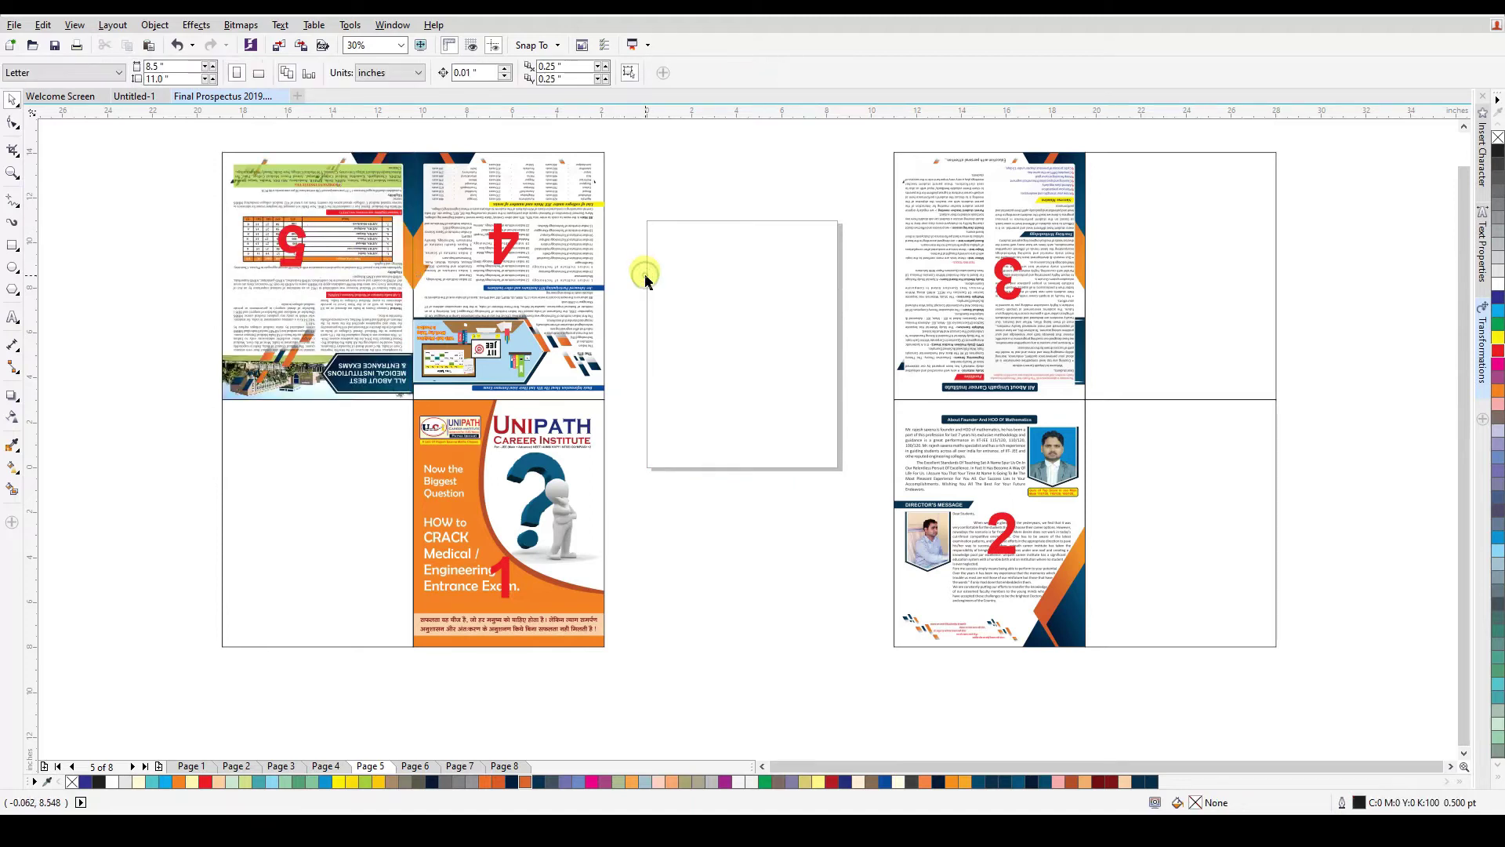
# - Rotate the page 6 group 180 degrees and center it in the right grid's upper-right rectangle
pyautogui.click(718, 311)
pyautogui.click(299, 71)
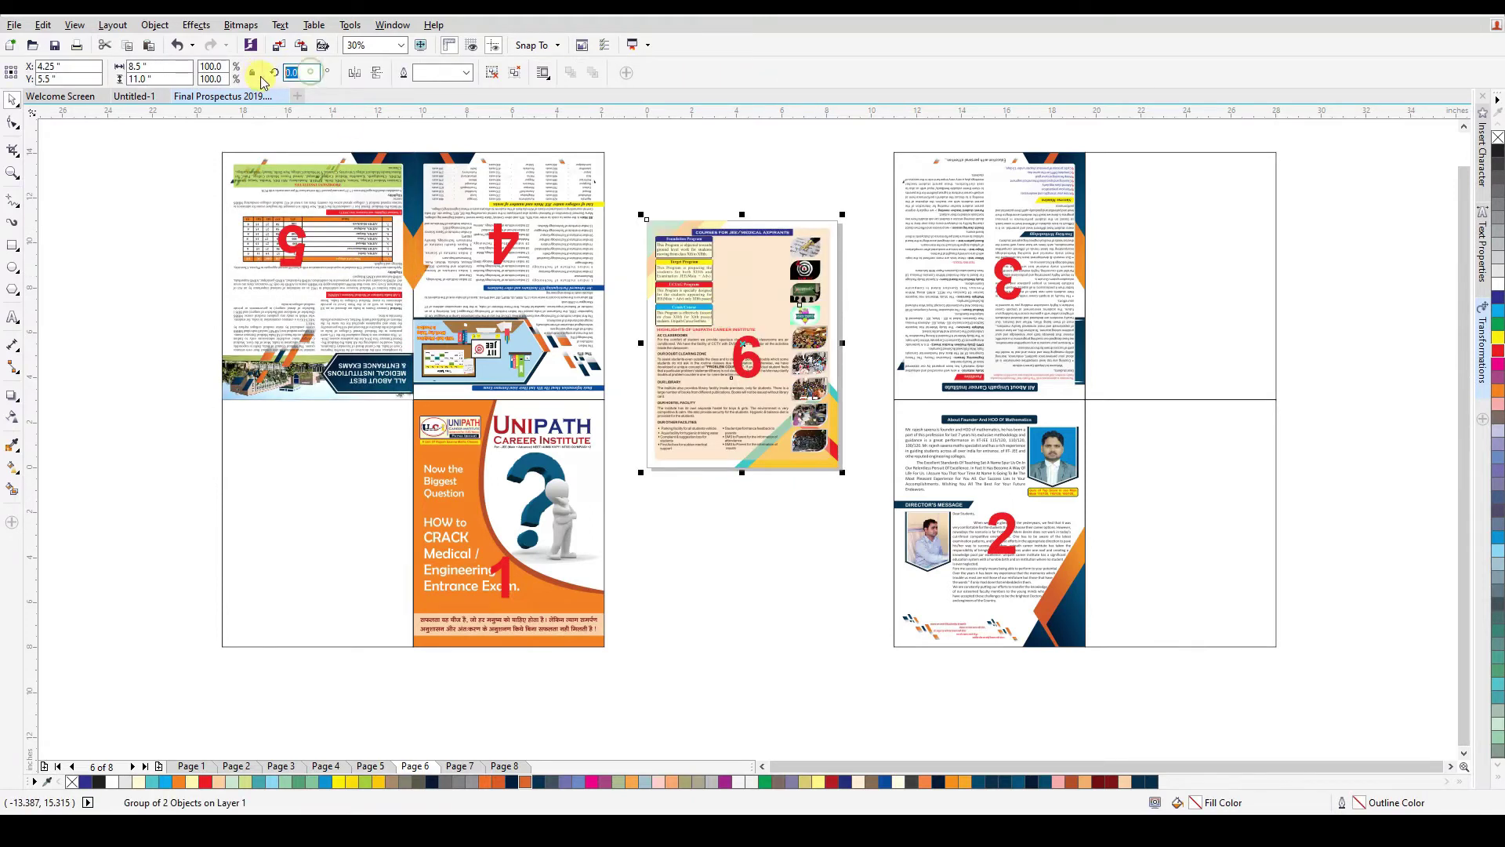
pyautogui.write('180.0')
pyautogui.press('Return')
pyautogui.keyDown('shift'); pyautogui.click(1193, 235); pyautogui.keyUp('shift')
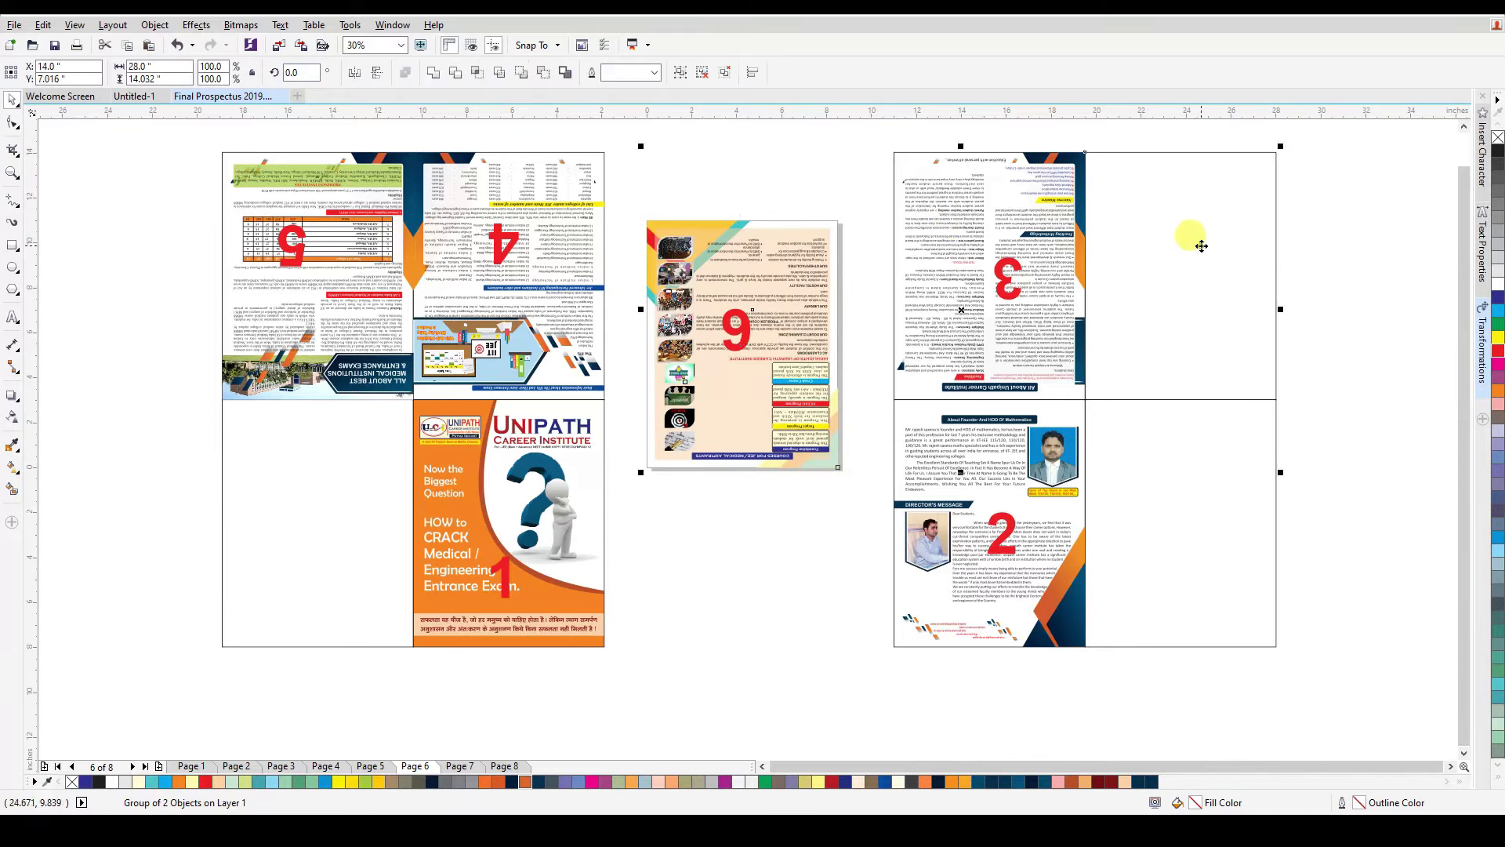
pyautogui.press('e')
pyautogui.press('c')
pyautogui.click(749, 318)
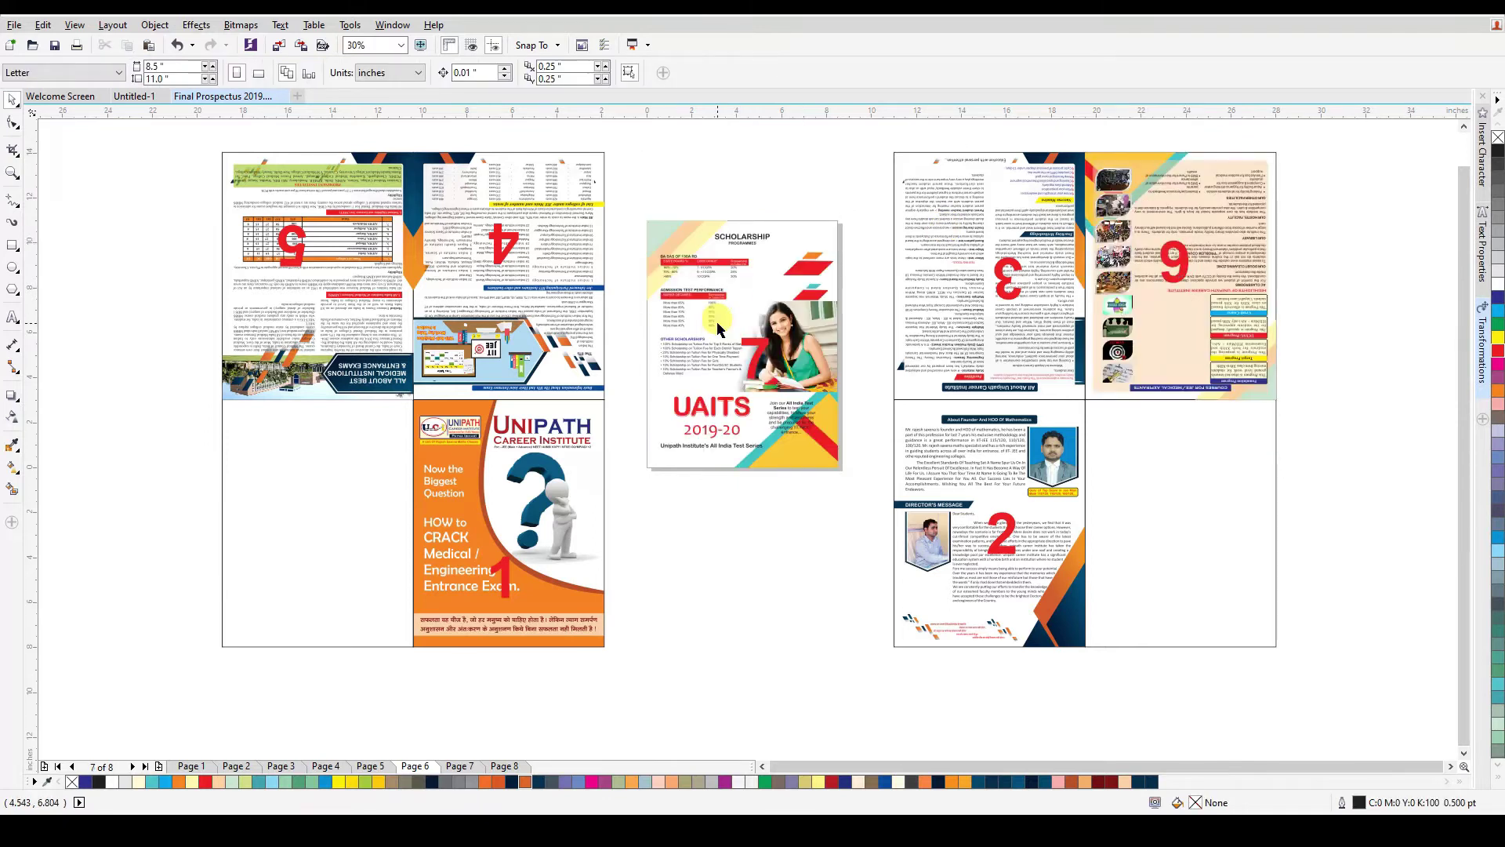
# - Center the upright page 7 group in the right grid's lower-right rectangle
pyautogui.click(710, 317)
pyautogui.keyDown('shift'); pyautogui.click(1094, 495); pyautogui.keyUp('shift')
pyautogui.press('e')
pyautogui.press('c')
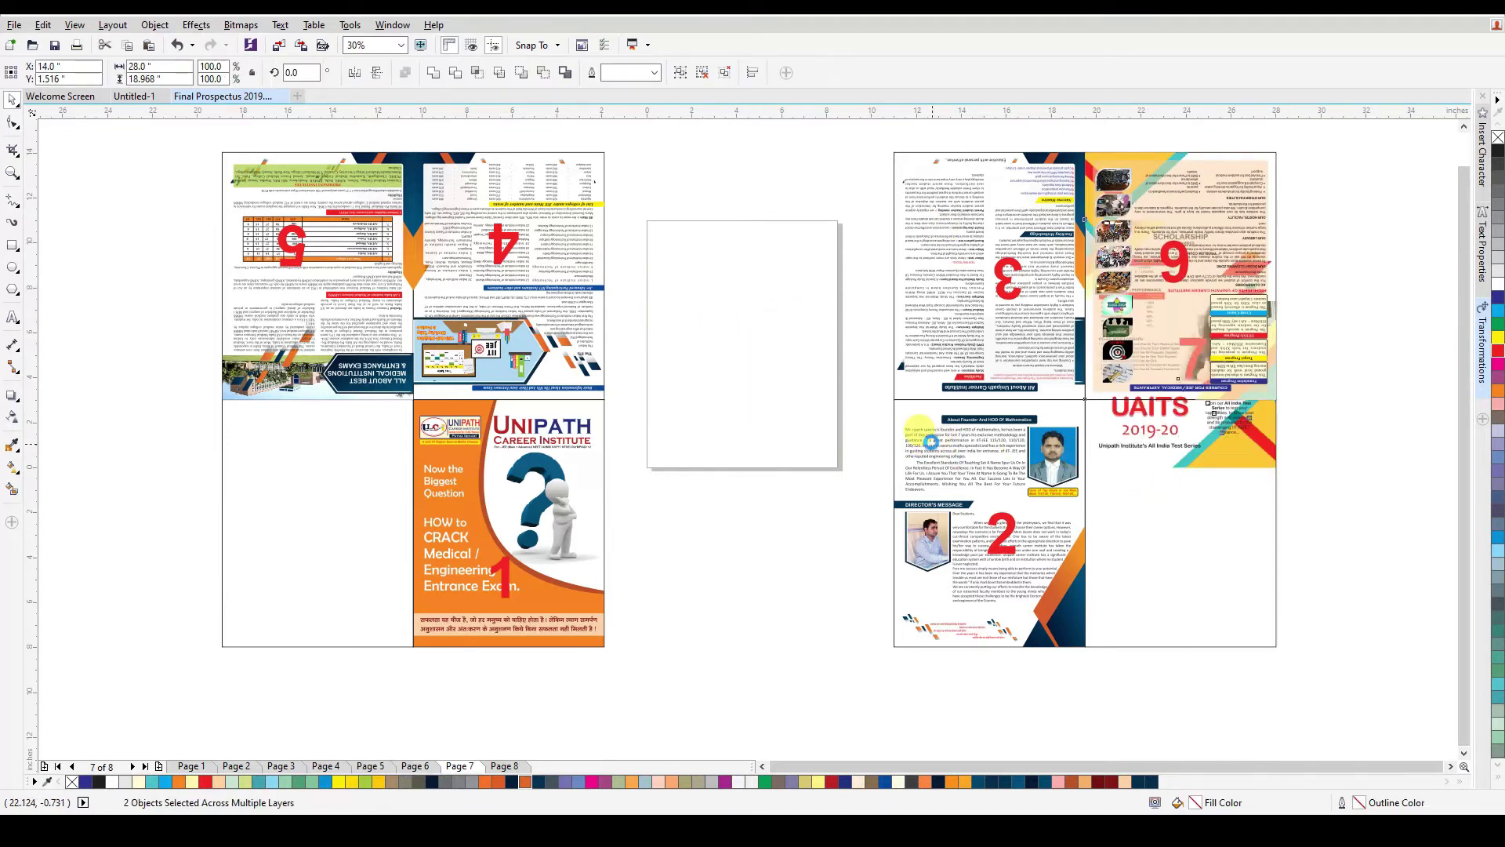
pyautogui.click(830, 399)
# - Center the upright page 8 group in the left grid's lower-left rectangle
pyautogui.click(737, 384)
pyautogui.keyDown('shift'); pyautogui.click(376, 530); pyautogui.keyUp('shift')
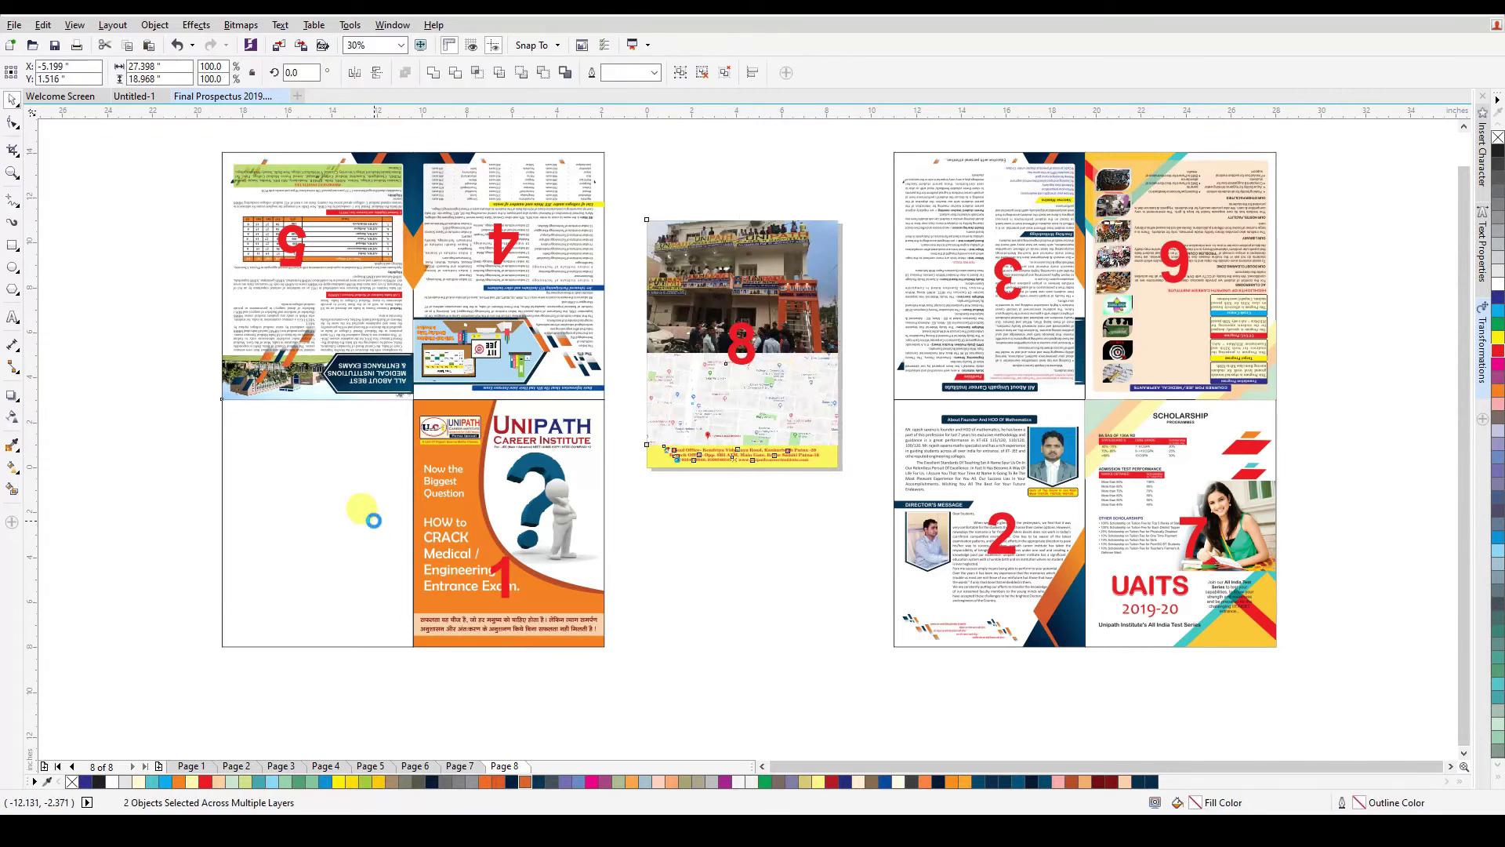
pyautogui.press('e')
pyautogui.press('c')
pyautogui.click(767, 533)
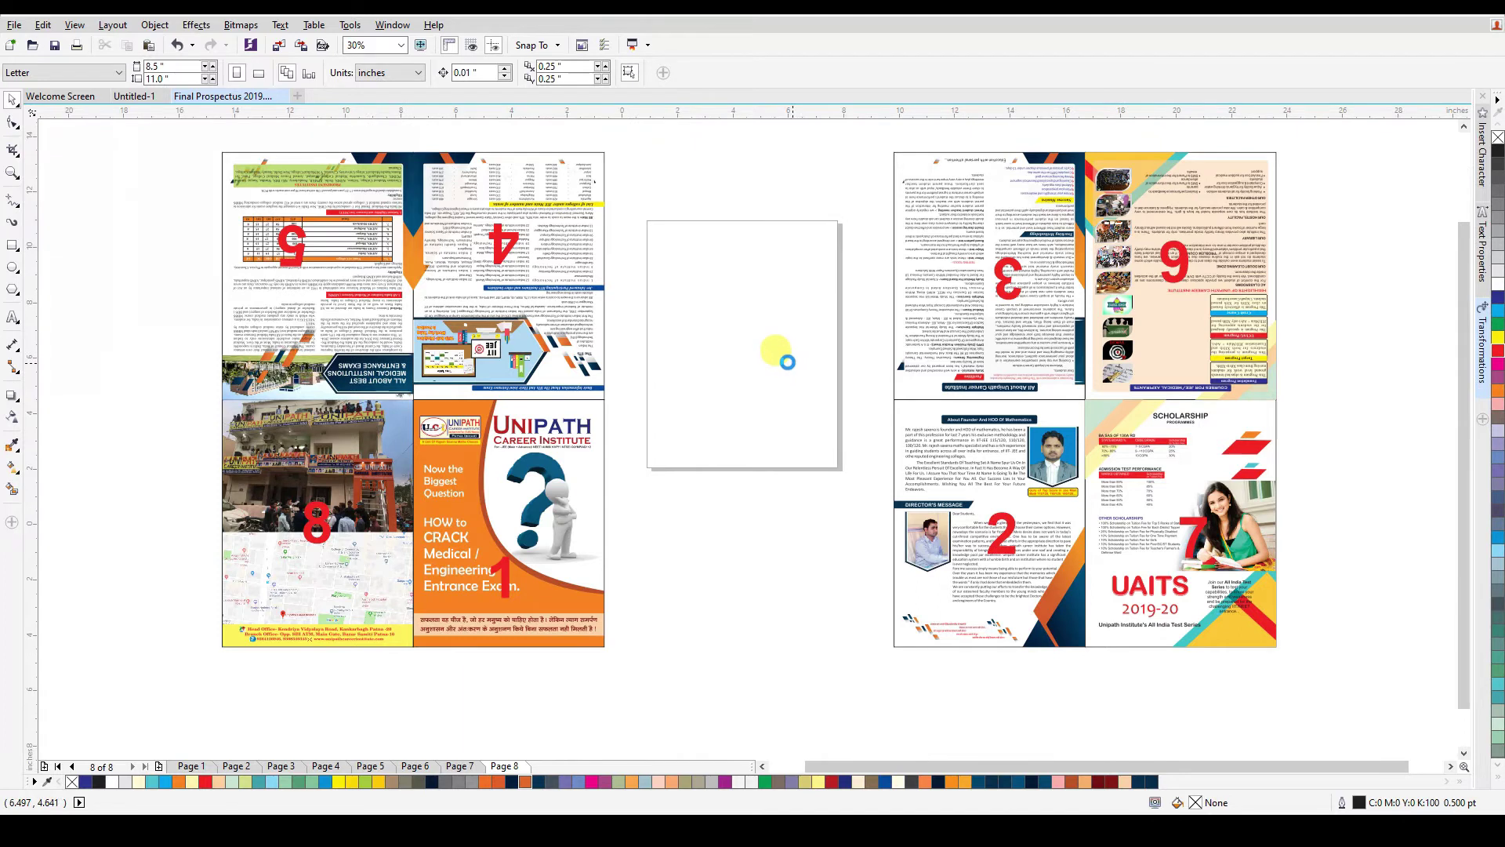
# - Group the right grid with its four pages, and group the left grid with its pages separately
pyautogui.scroll(1, 776, 353)
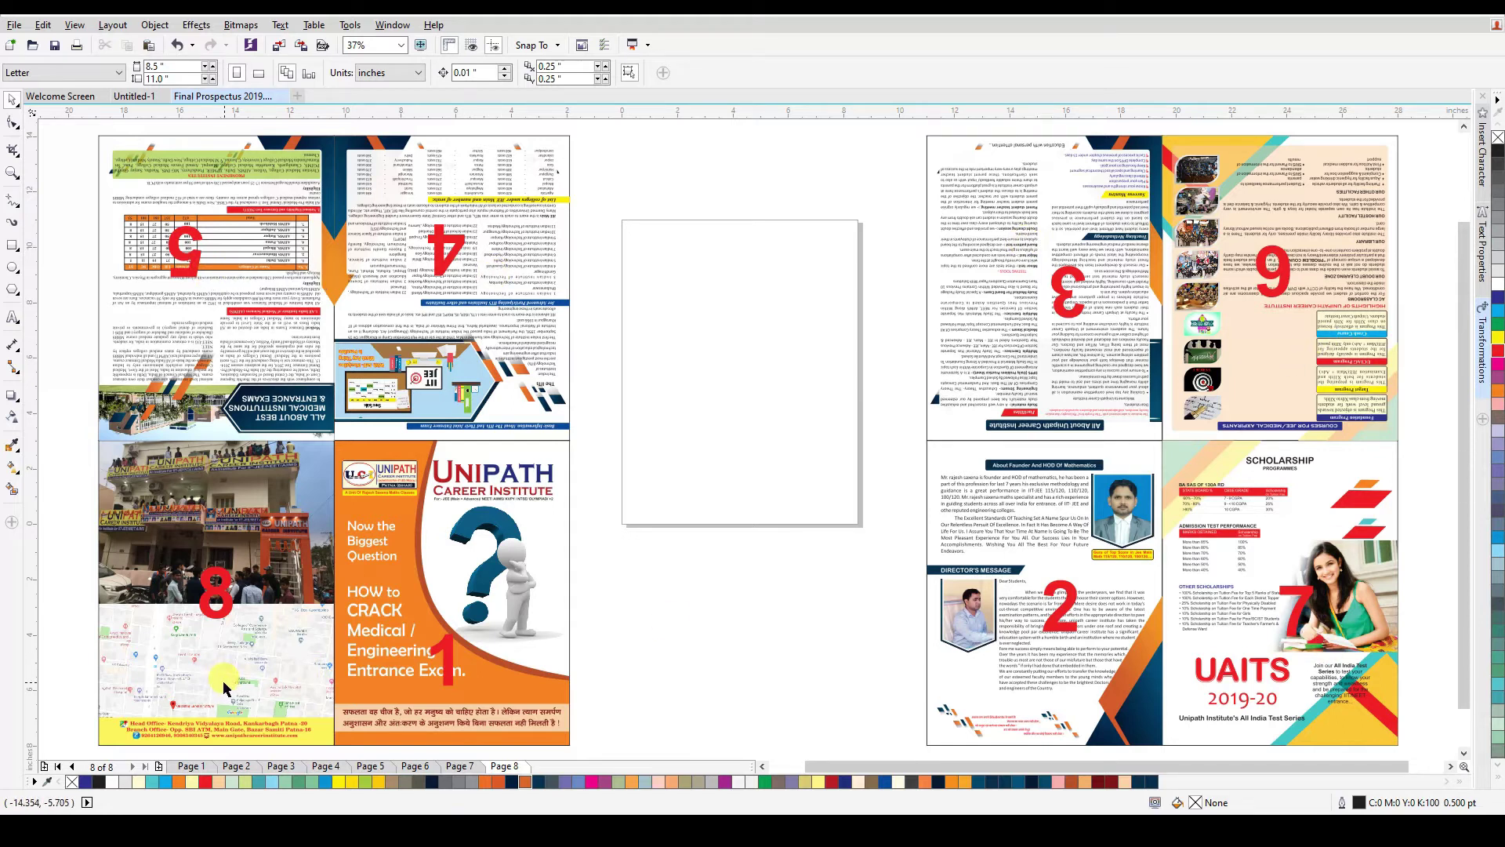
pyautogui.scroll(-2, 620, 451)
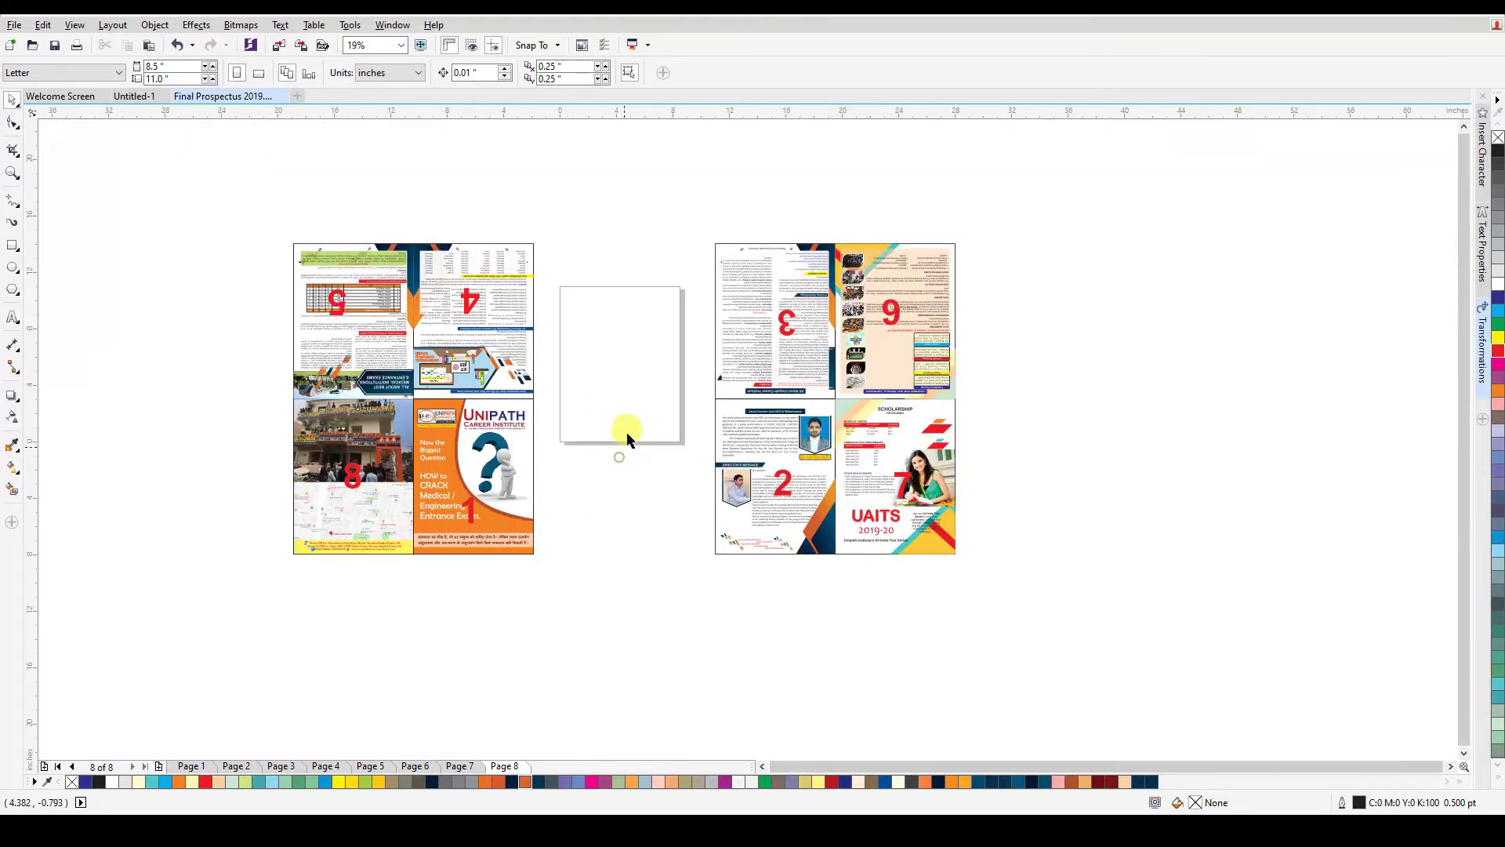
pyautogui.moveTo(666, 199); pyautogui.dragTo(1070, 622)
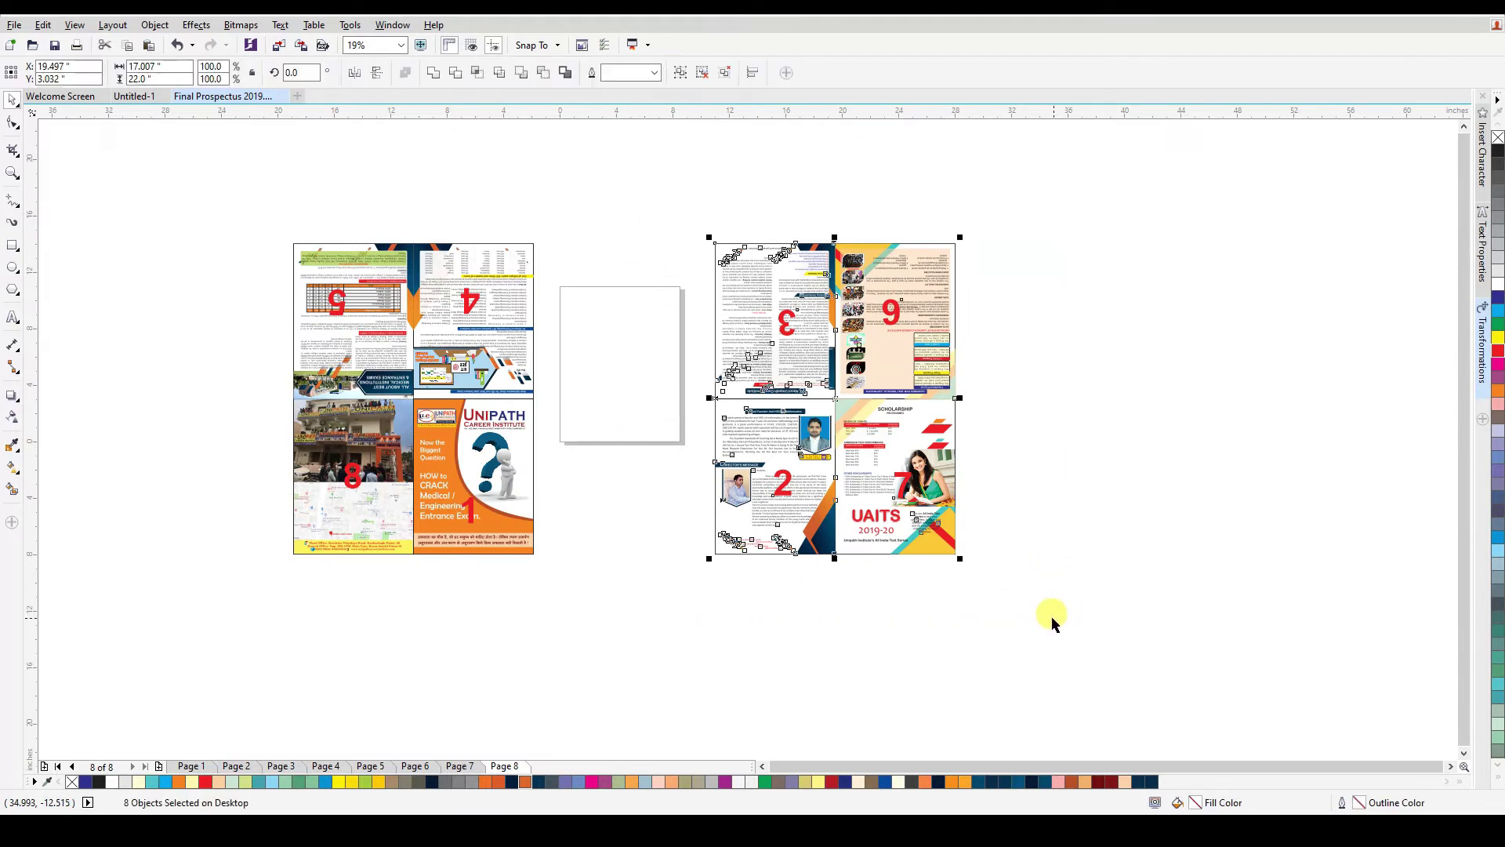
pyautogui.hotkey('ctrl', 'g')
pyautogui.click(602, 466)
pyautogui.moveTo(613, 185); pyautogui.dragTo(288, 627)
pyautogui.hotkey('ctrl', 'g')
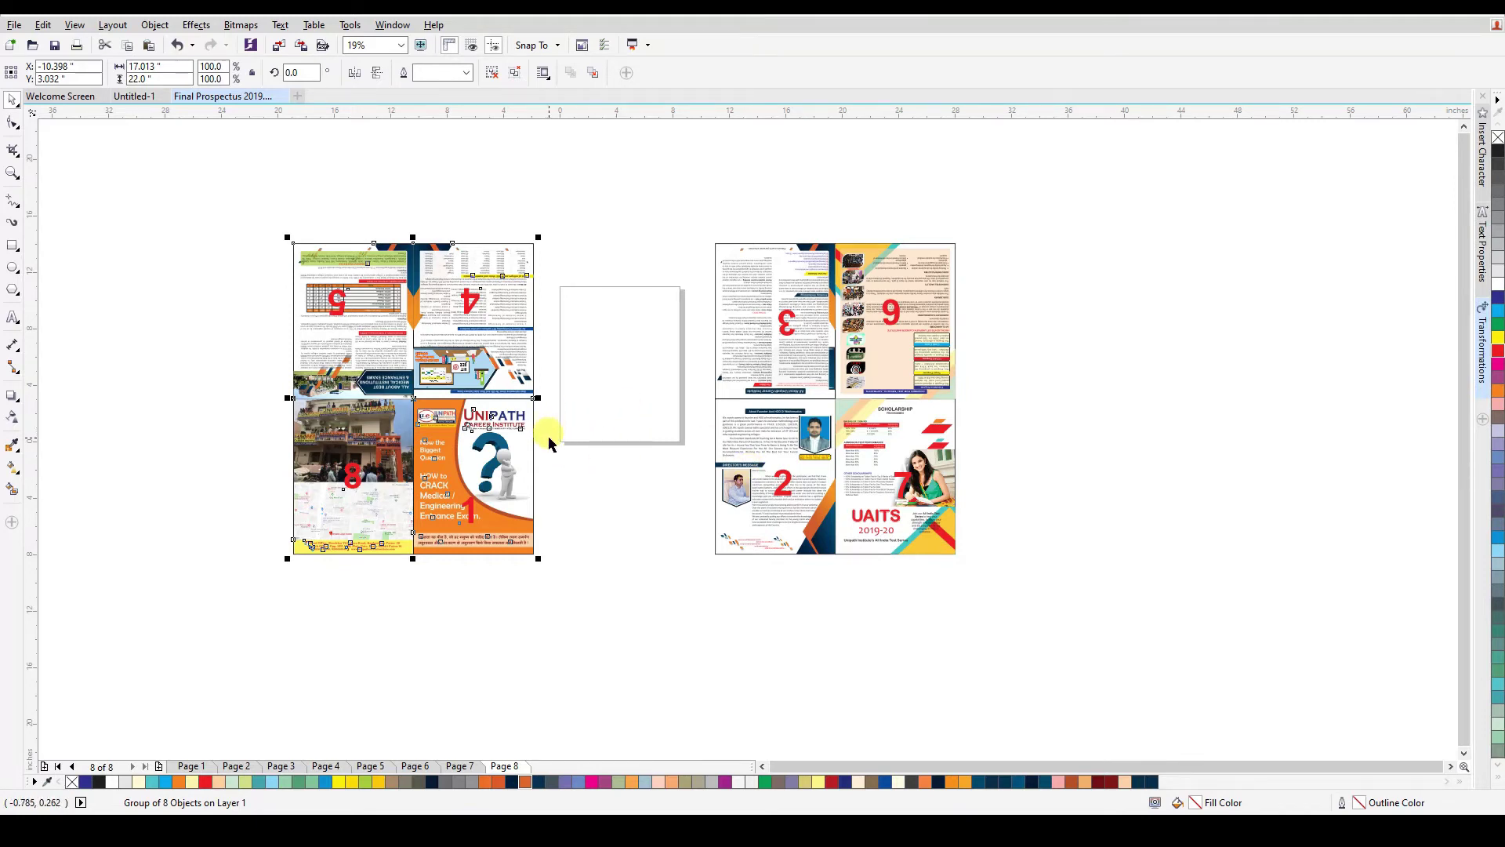
# - Rotate the left four-page group by -90 degrees and the right four-page group by 90 degrees
pyautogui.click(298, 72)
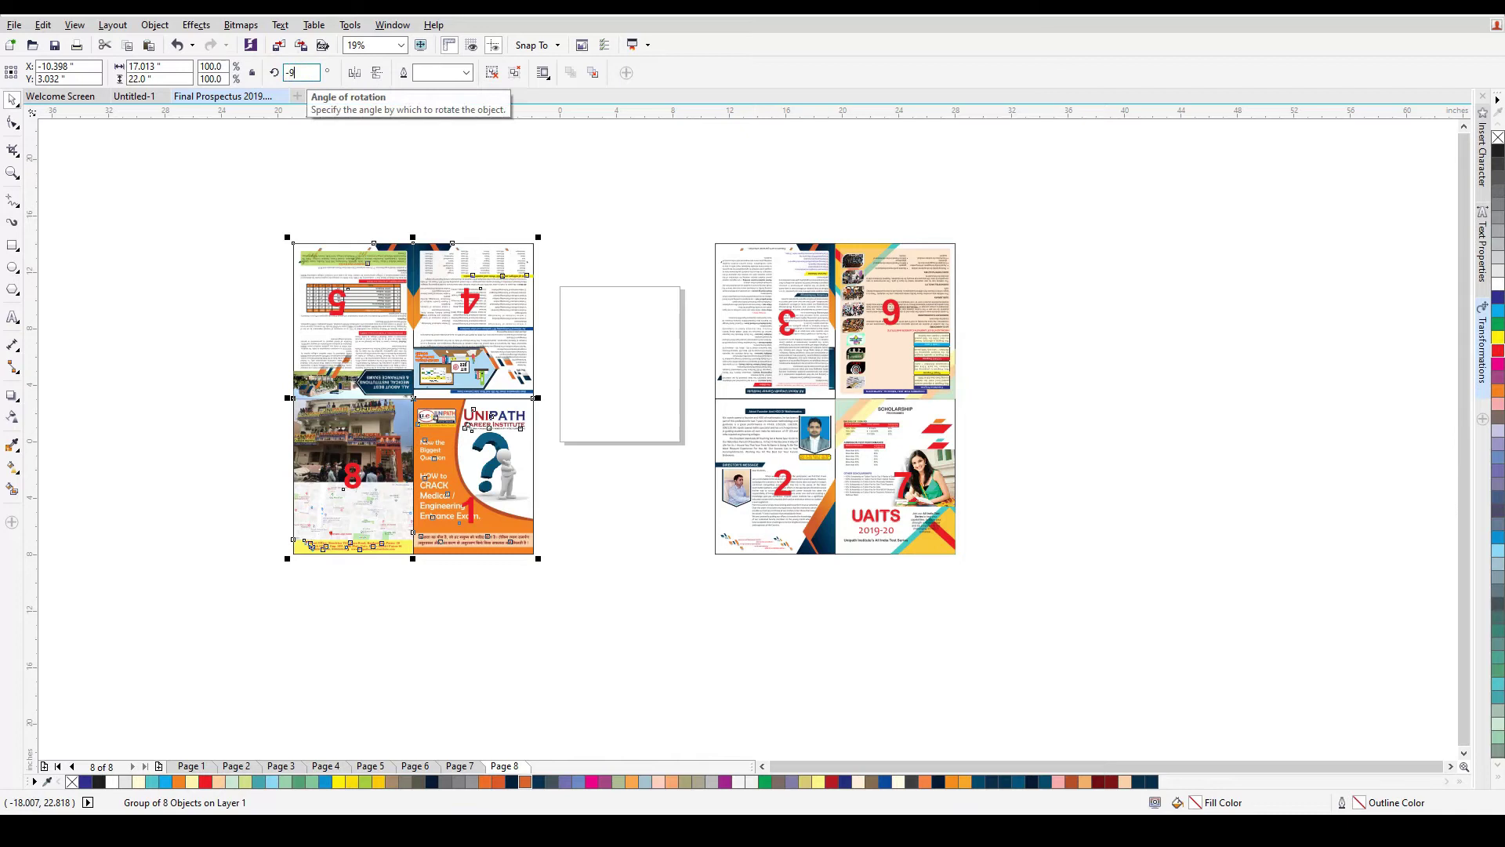
pyautogui.press('Return')
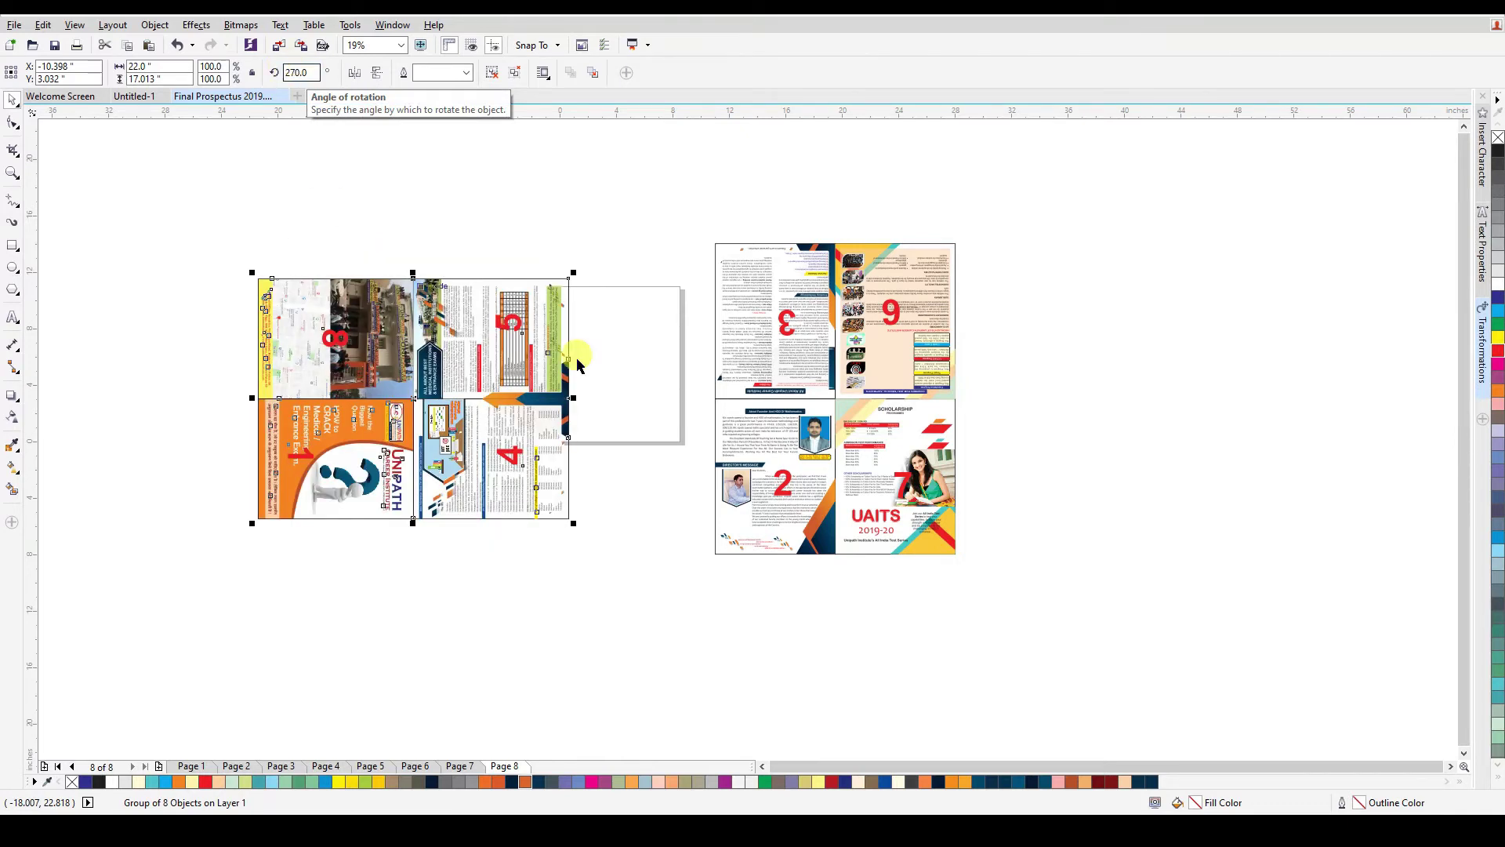
pyautogui.click(862, 357)
pyautogui.write('90')
pyautogui.press('Return')
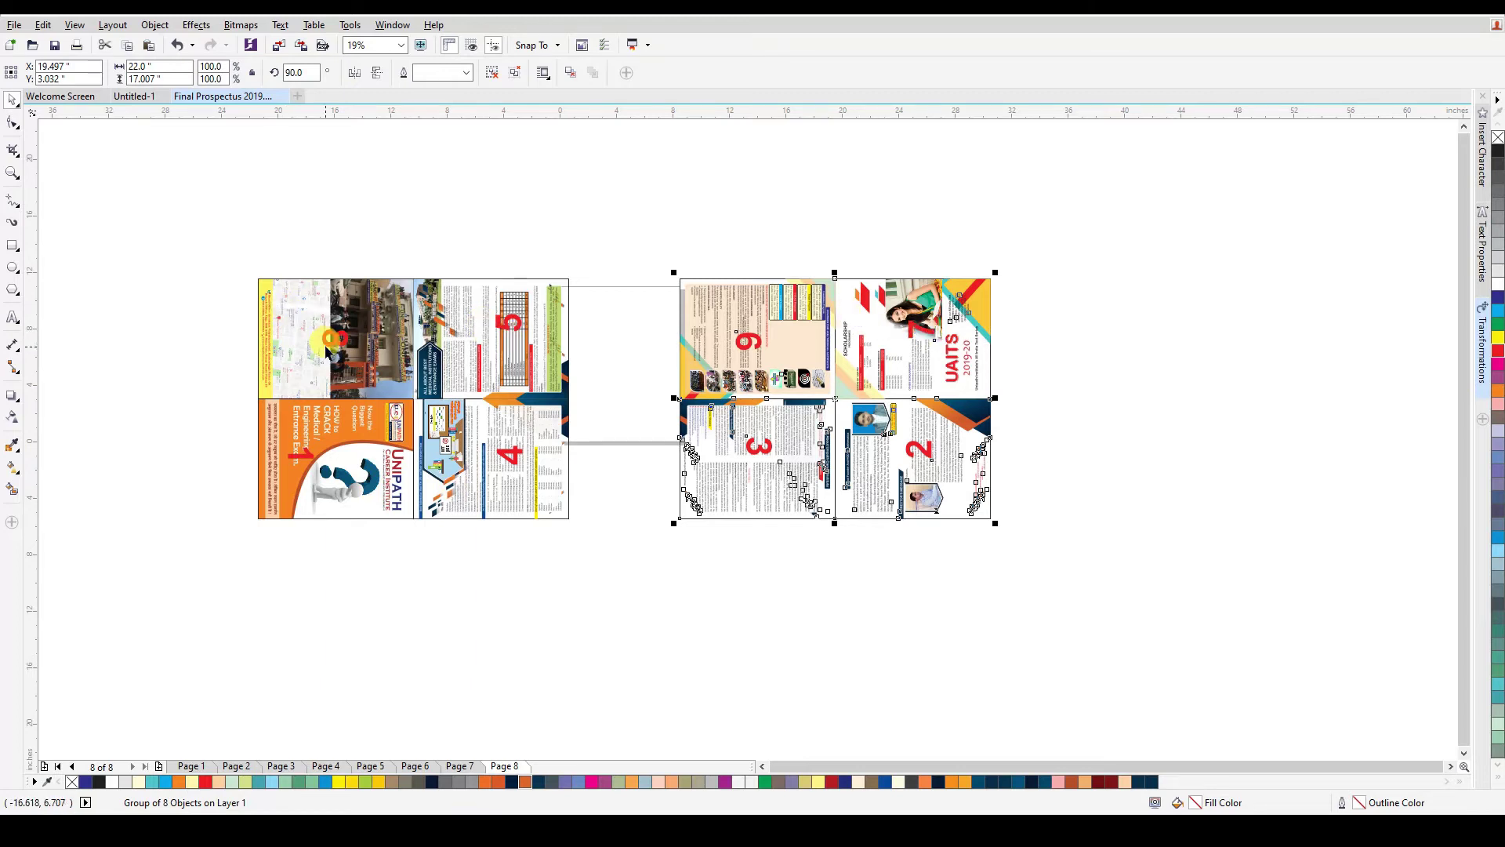
pyautogui.click(583, 558)
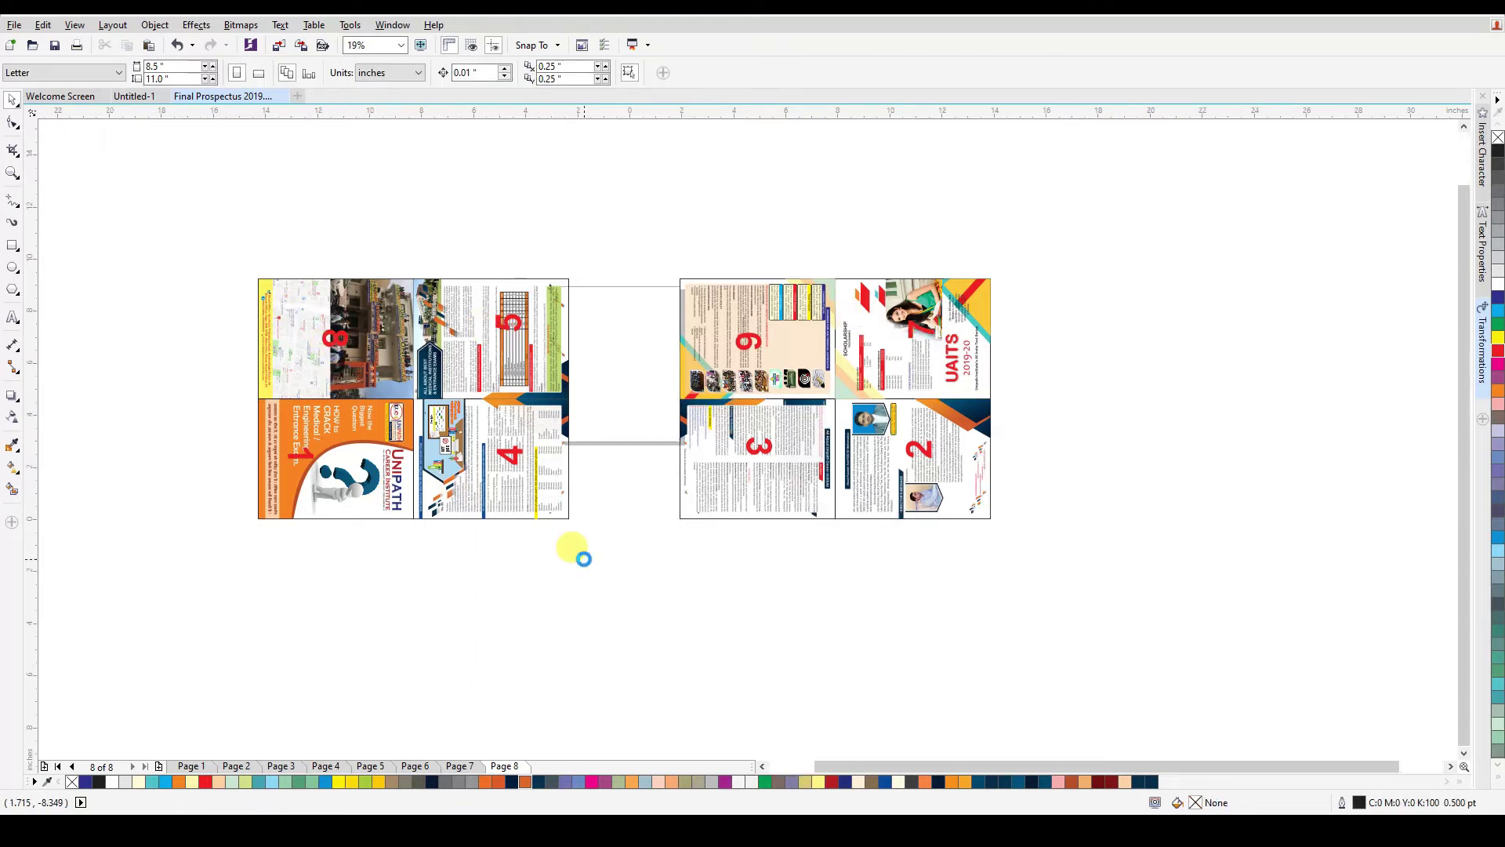
pyautogui.press('F4')
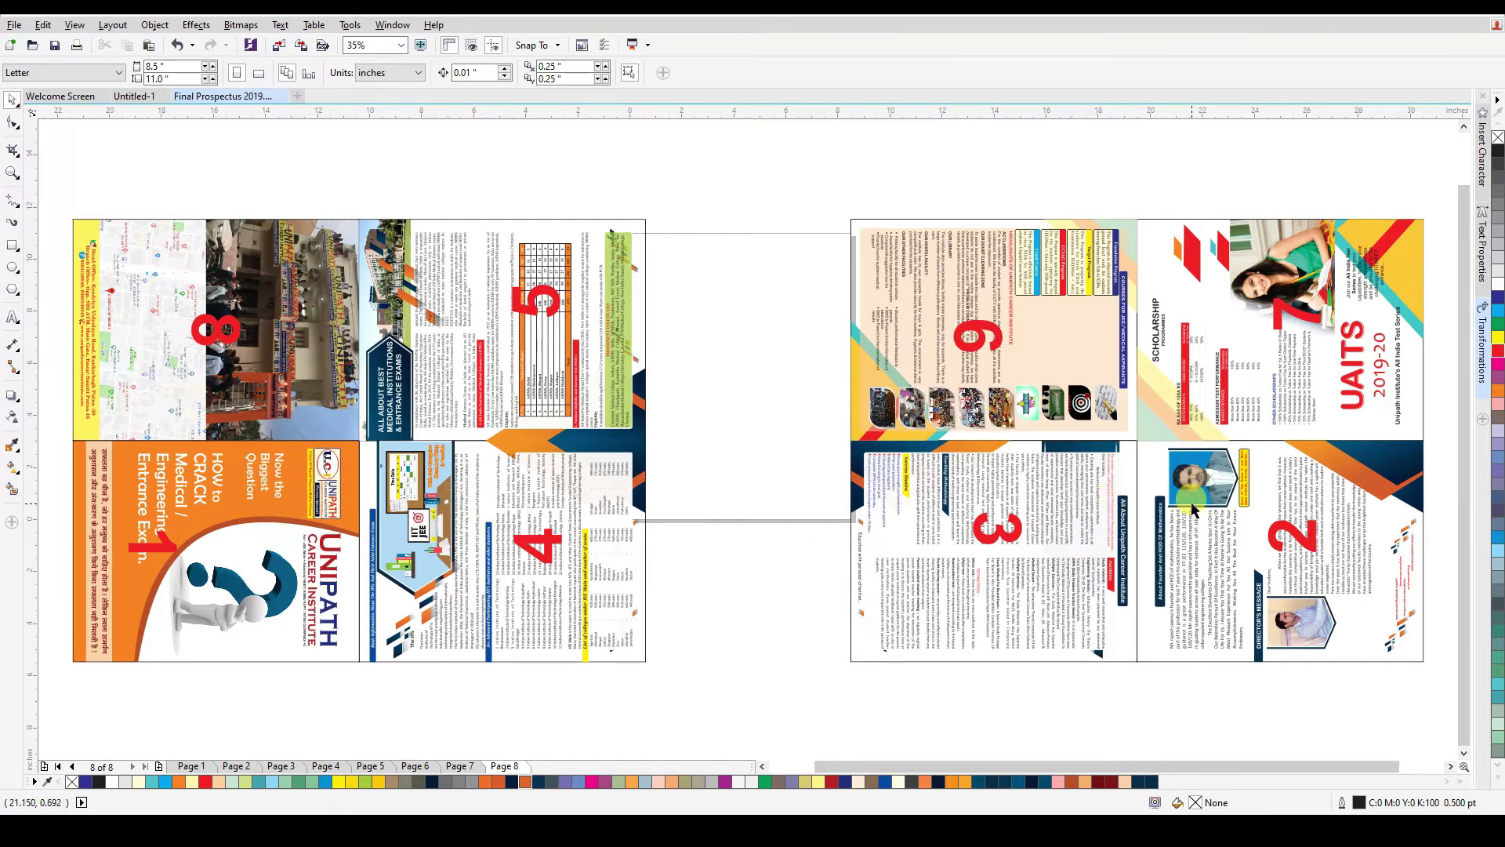
# - Set the left four-page group's rotation angle to 90 degrees and select the right four-page group
pyautogui.click(513, 487)
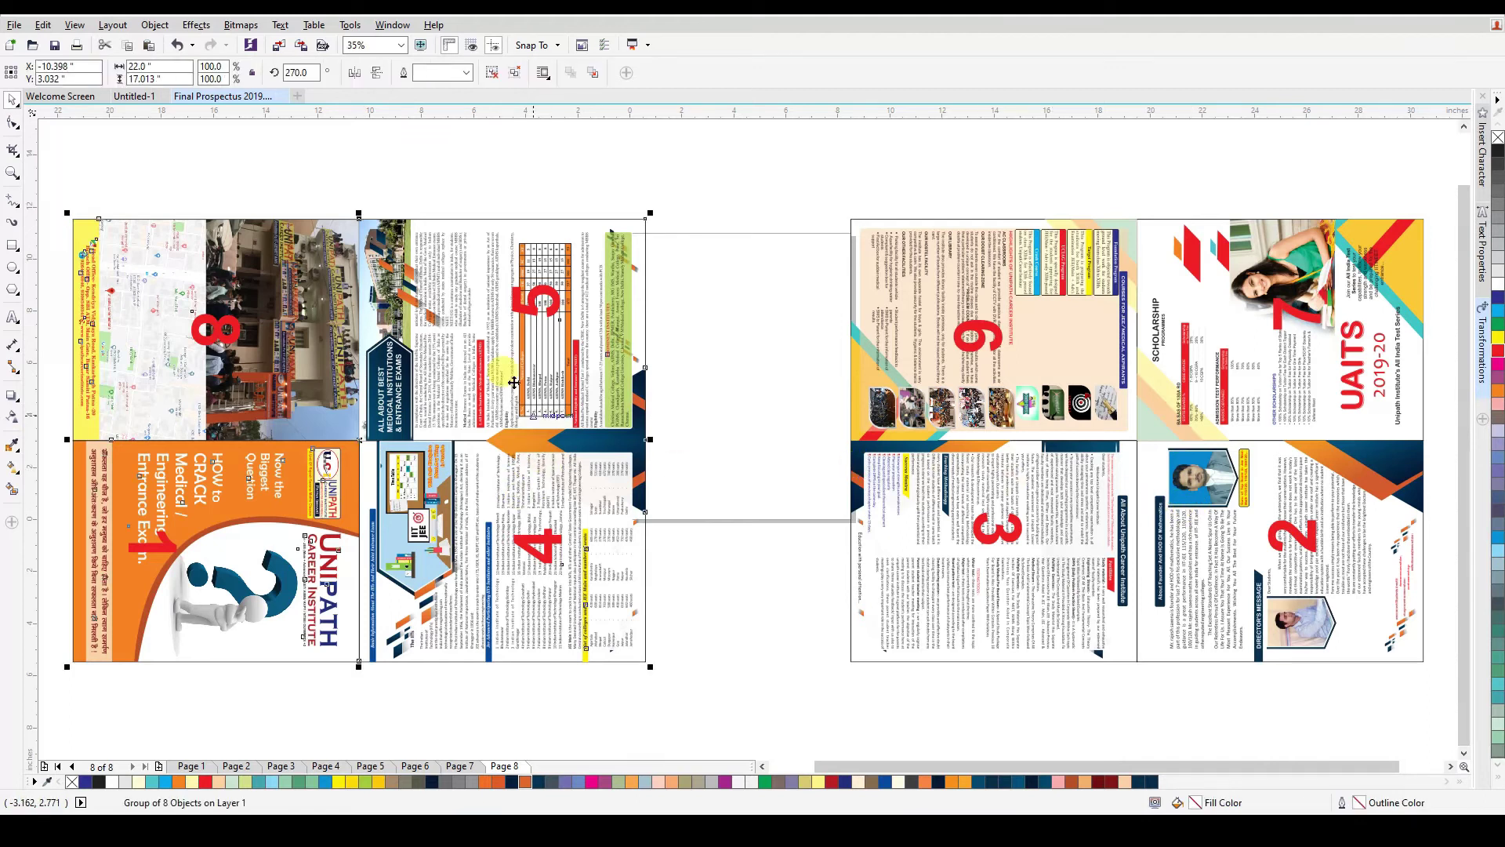
pyautogui.moveTo(313, 73); pyautogui.dragTo(278, 80)
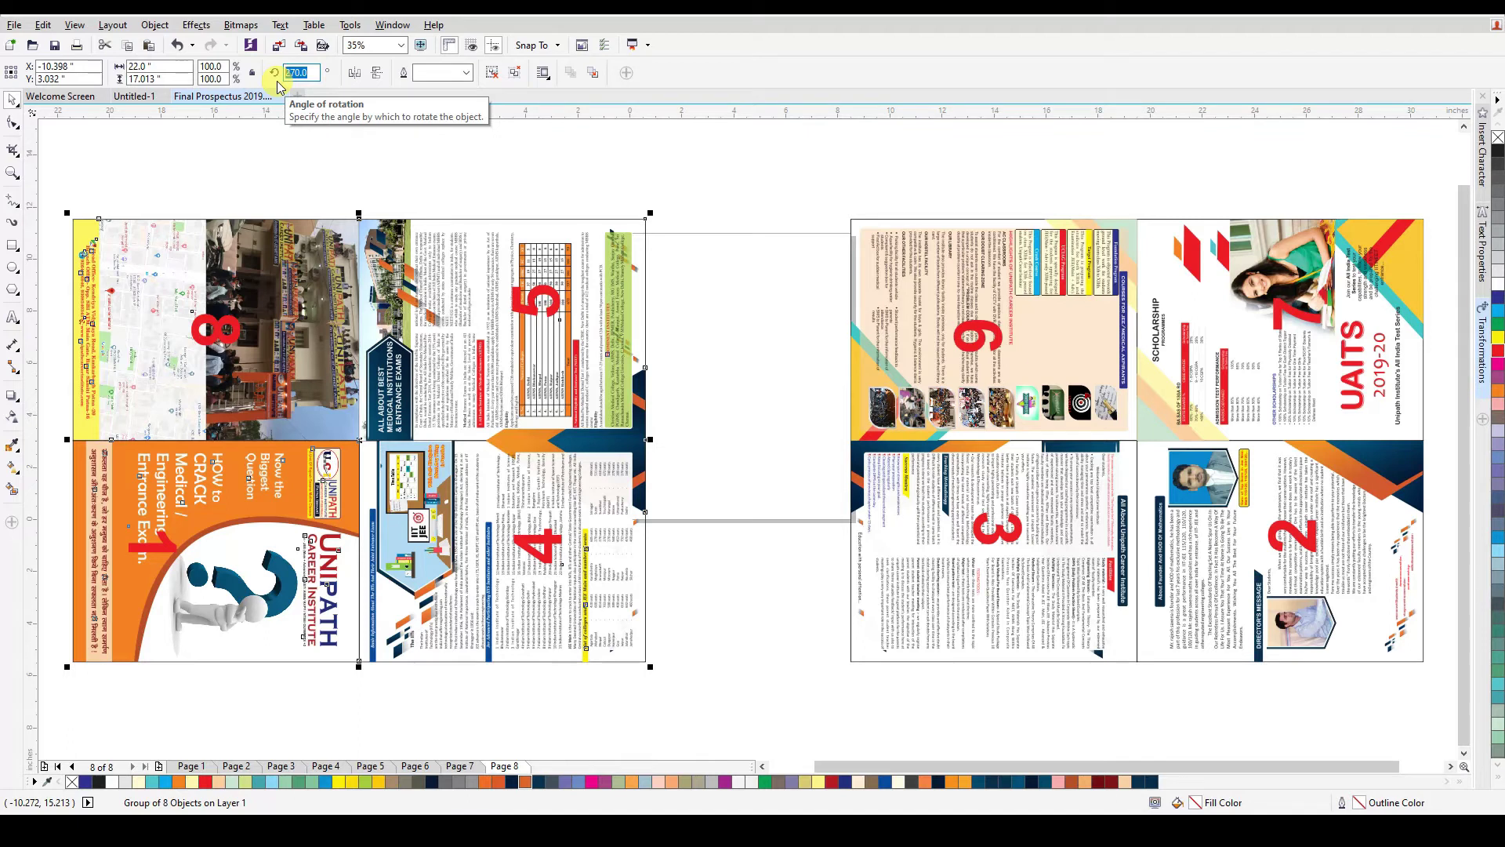
pyautogui.write('9')
pyautogui.press('Return')
pyautogui.click(951, 252)
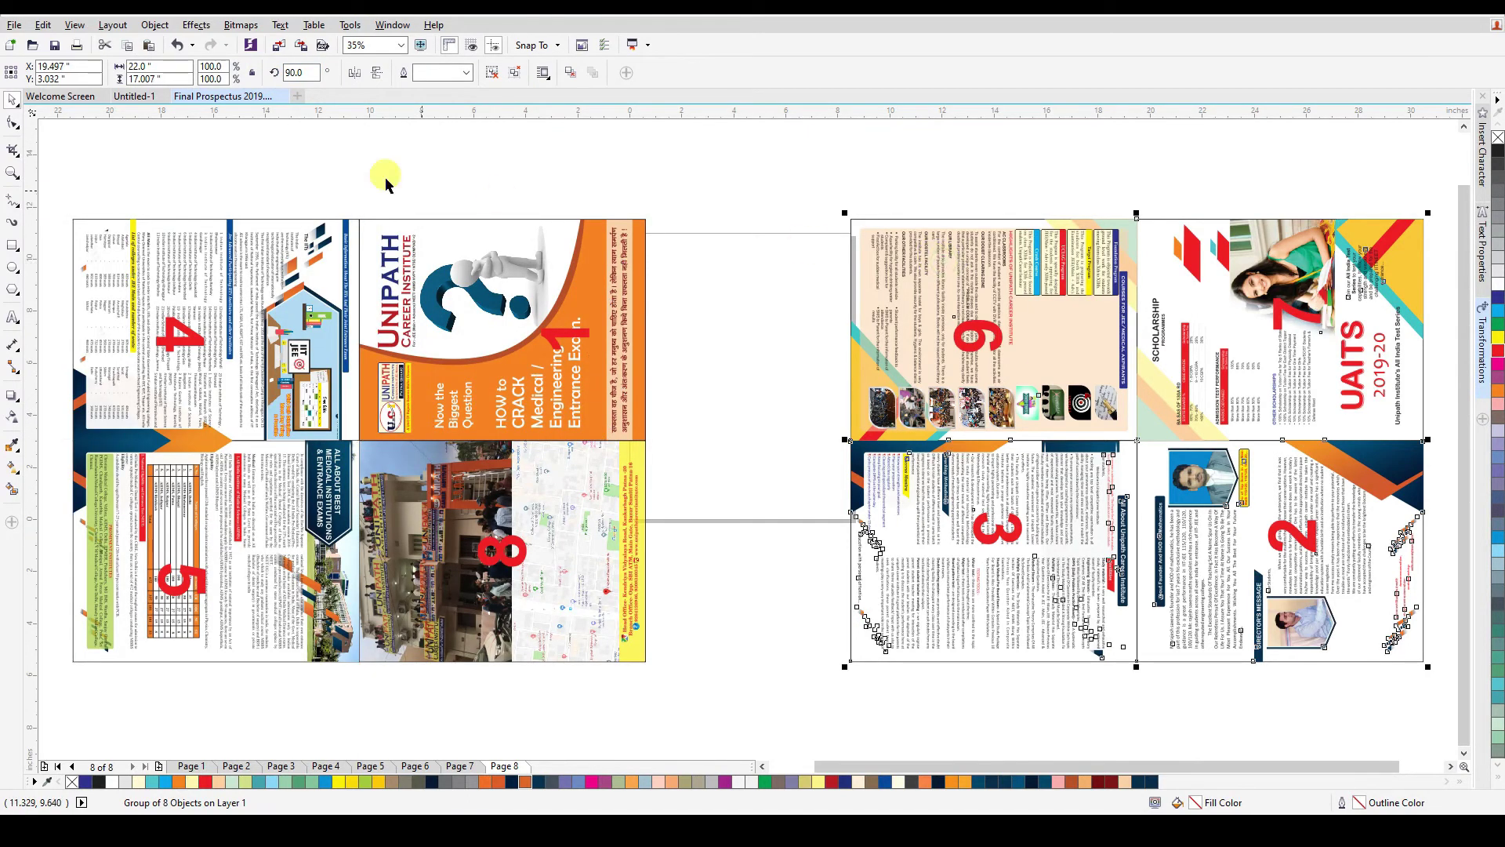
# - Set the right four-page group's rotation angle to -90 degrees and deselect it
pyautogui.click(298, 73)
pyautogui.press('Home')
pyautogui.write('-')
pyautogui.press('Return')
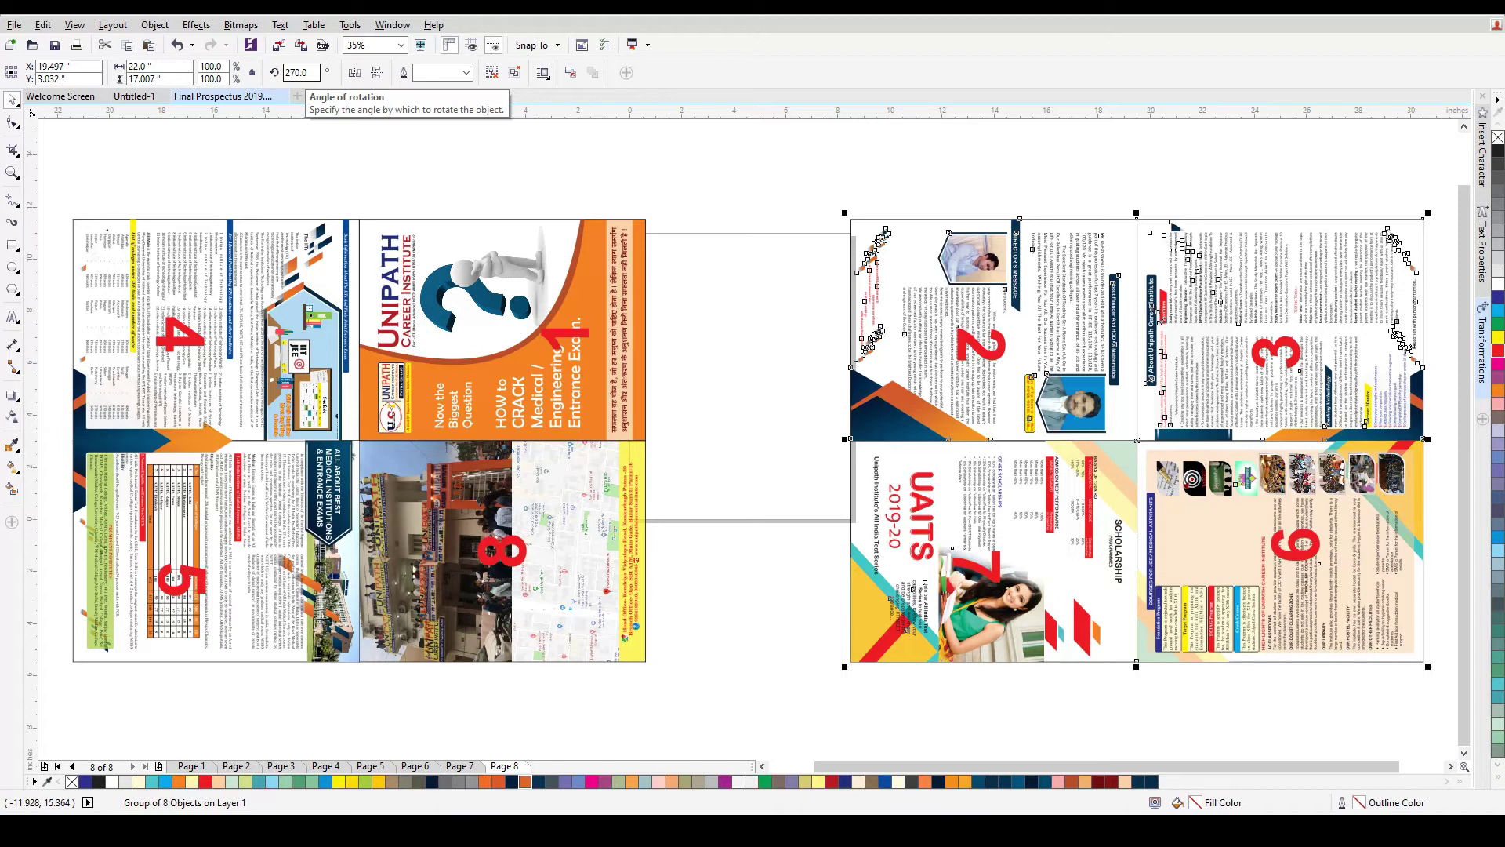
pyautogui.click(708, 365)
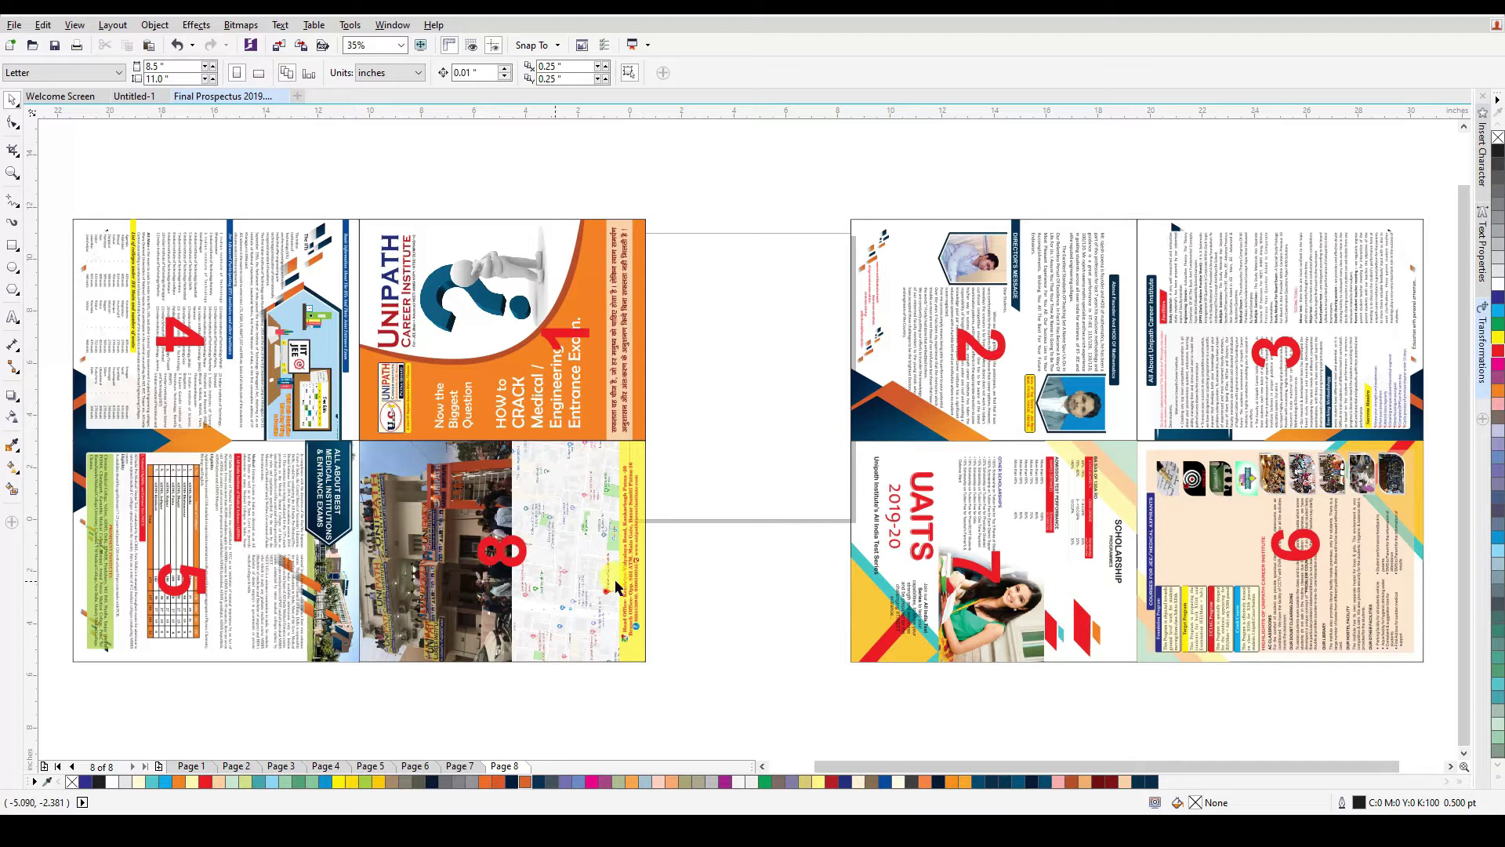
# - Move the right four-page group farther to the right, and center the left four-page group on the drawing page
pyautogui.click(852, 551)
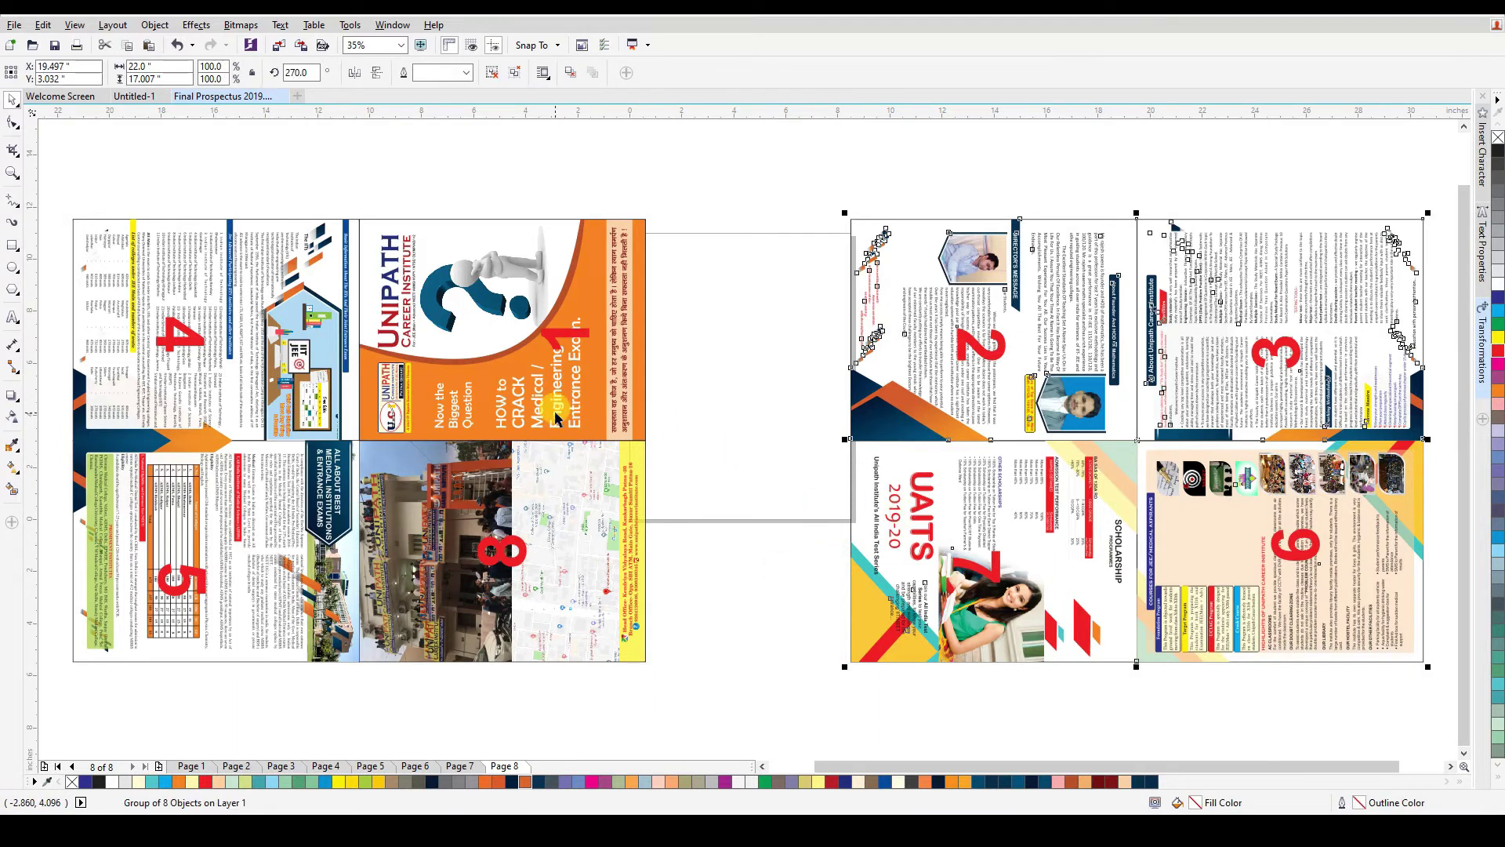
pyautogui.scroll(-3, 556, 412)
pyautogui.moveTo(733, 480); pyautogui.dragTo(928, 479)
pyautogui.click(502, 433)
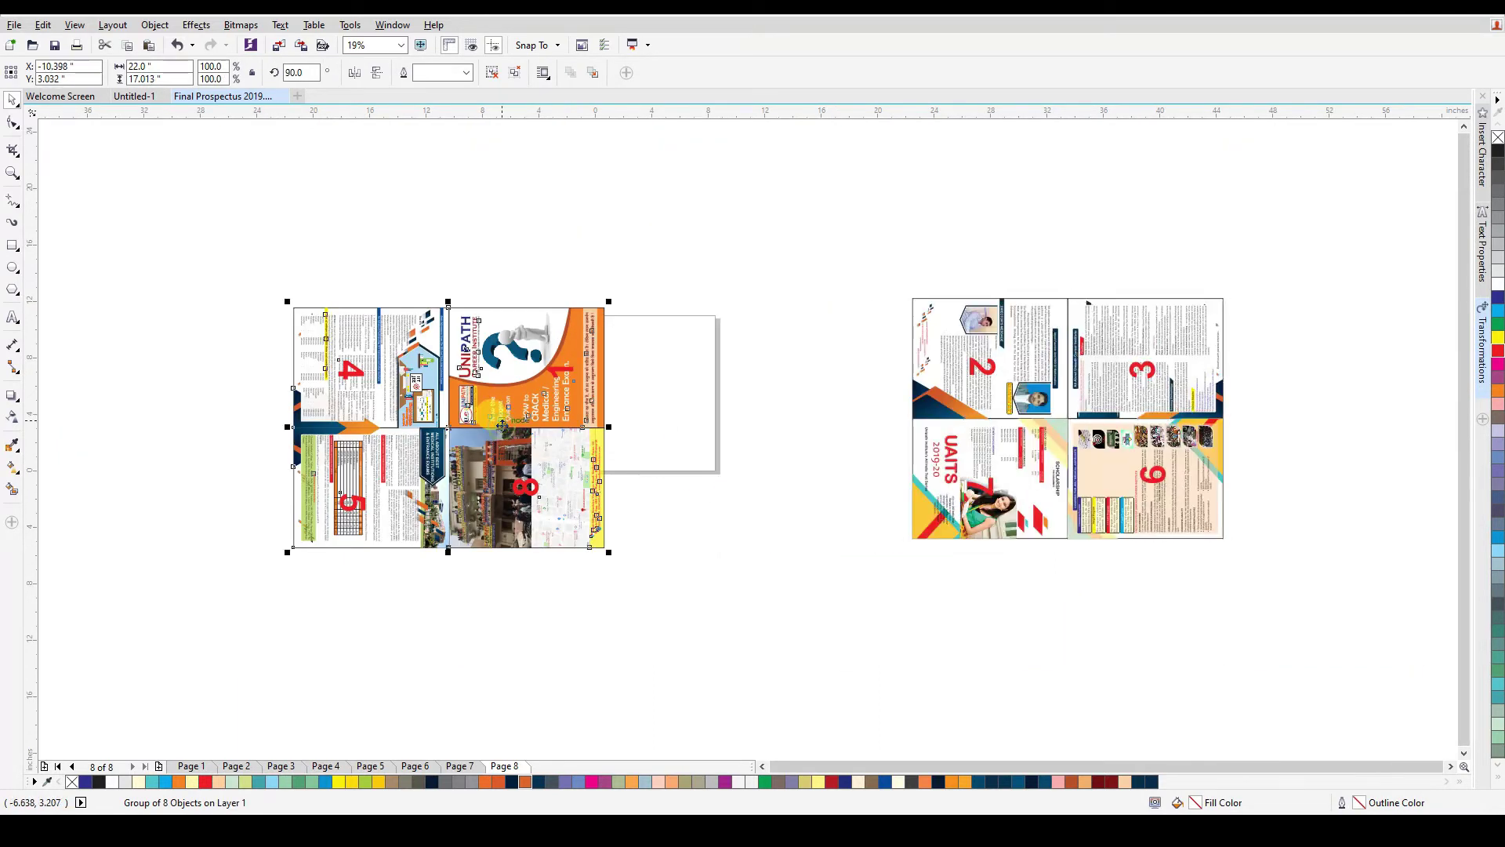
pyautogui.press('p')
pyautogui.click(587, 558)
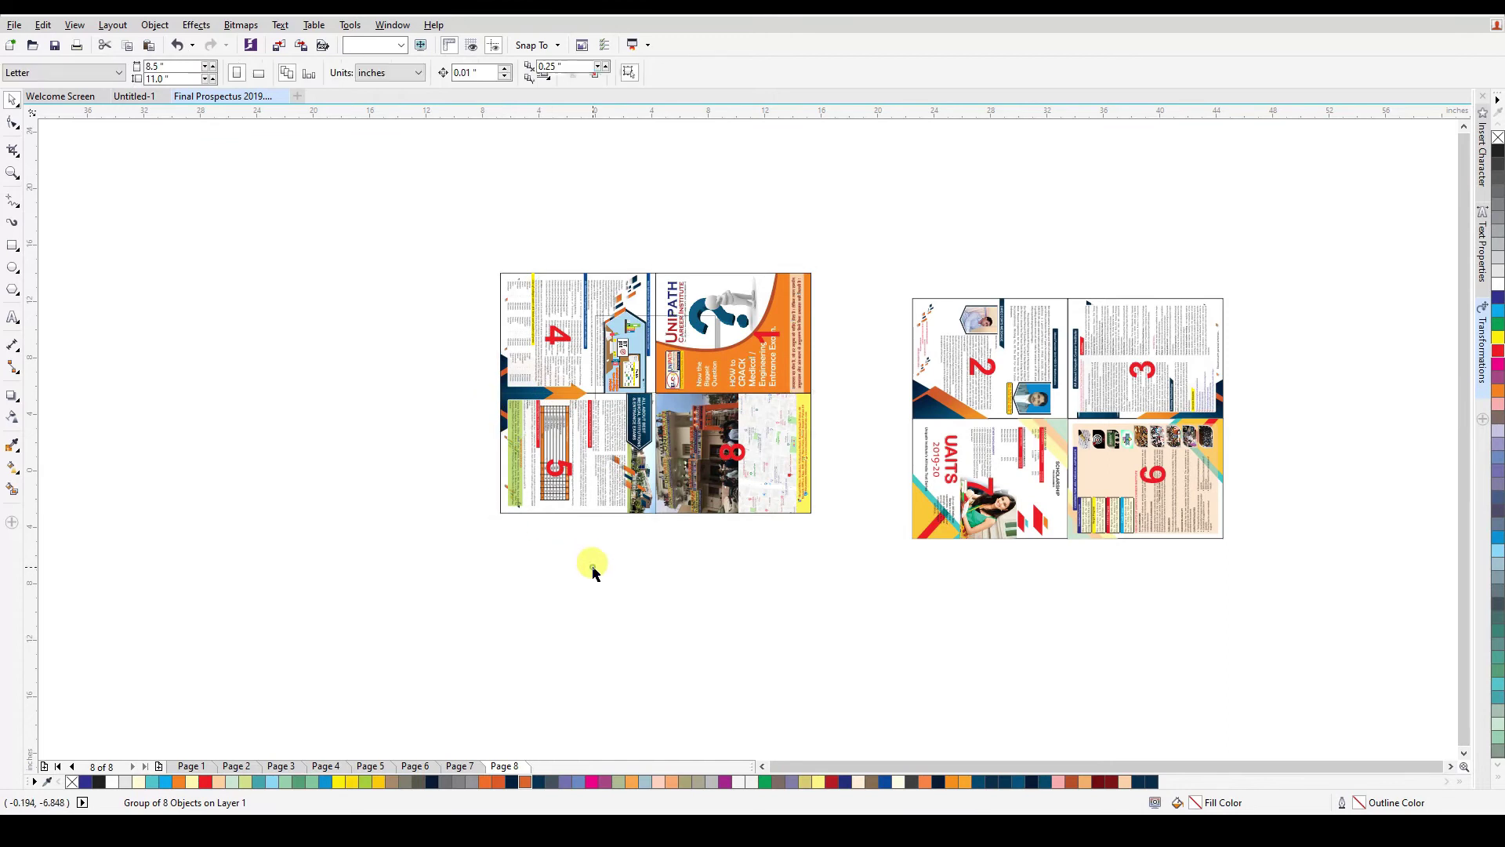
# - Align the top edge of the right four-page group with that of the left group
pyautogui.click(953, 471)
pyautogui.keyDown('shift'); pyautogui.click(720, 428); pyautogui.keyUp('shift')
pyautogui.press('t')
pyautogui.click(877, 589)
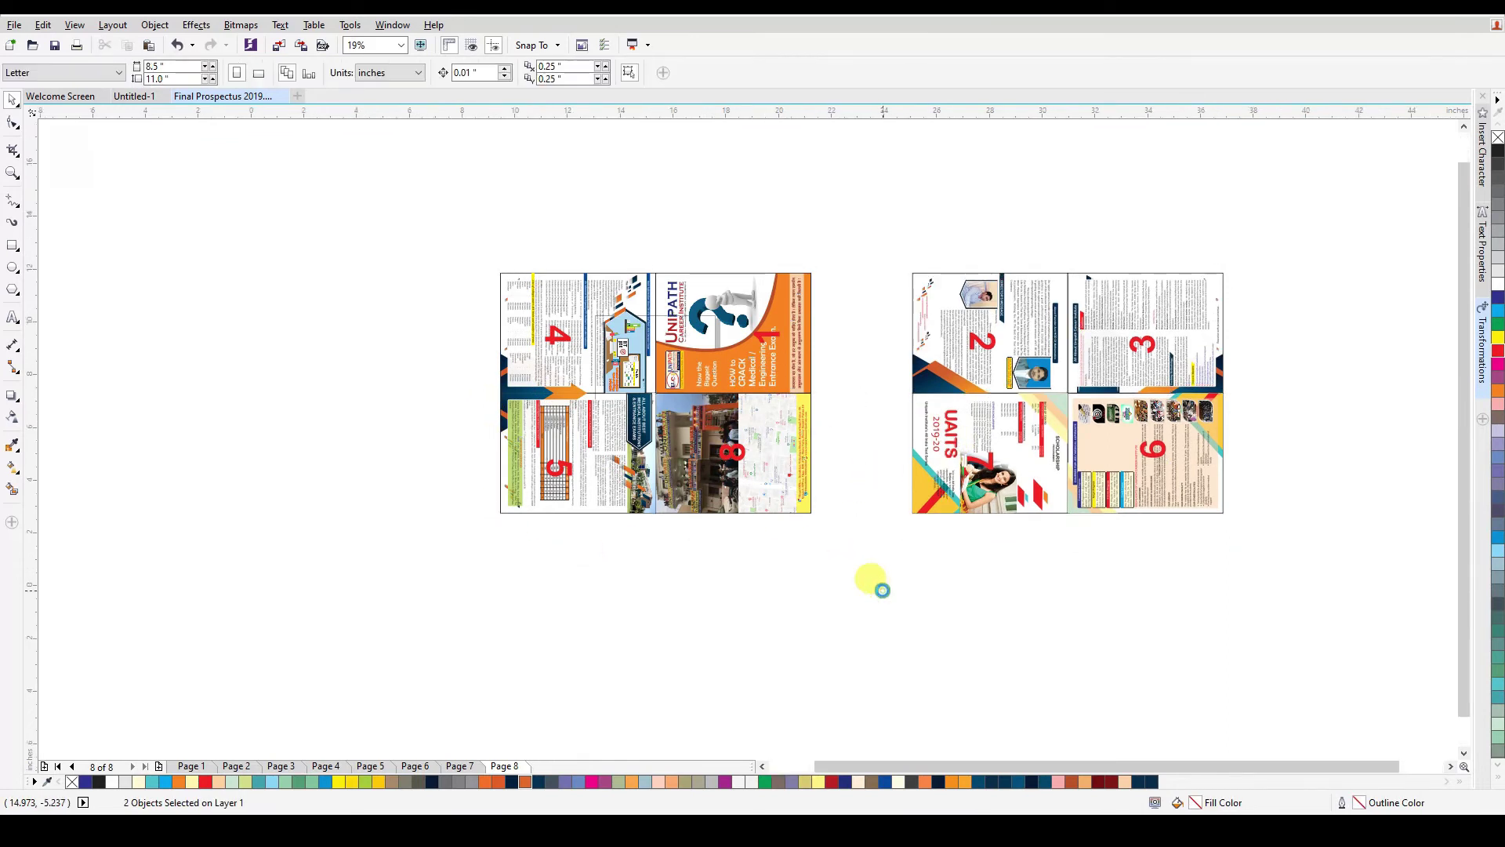
pyautogui.press('F4')
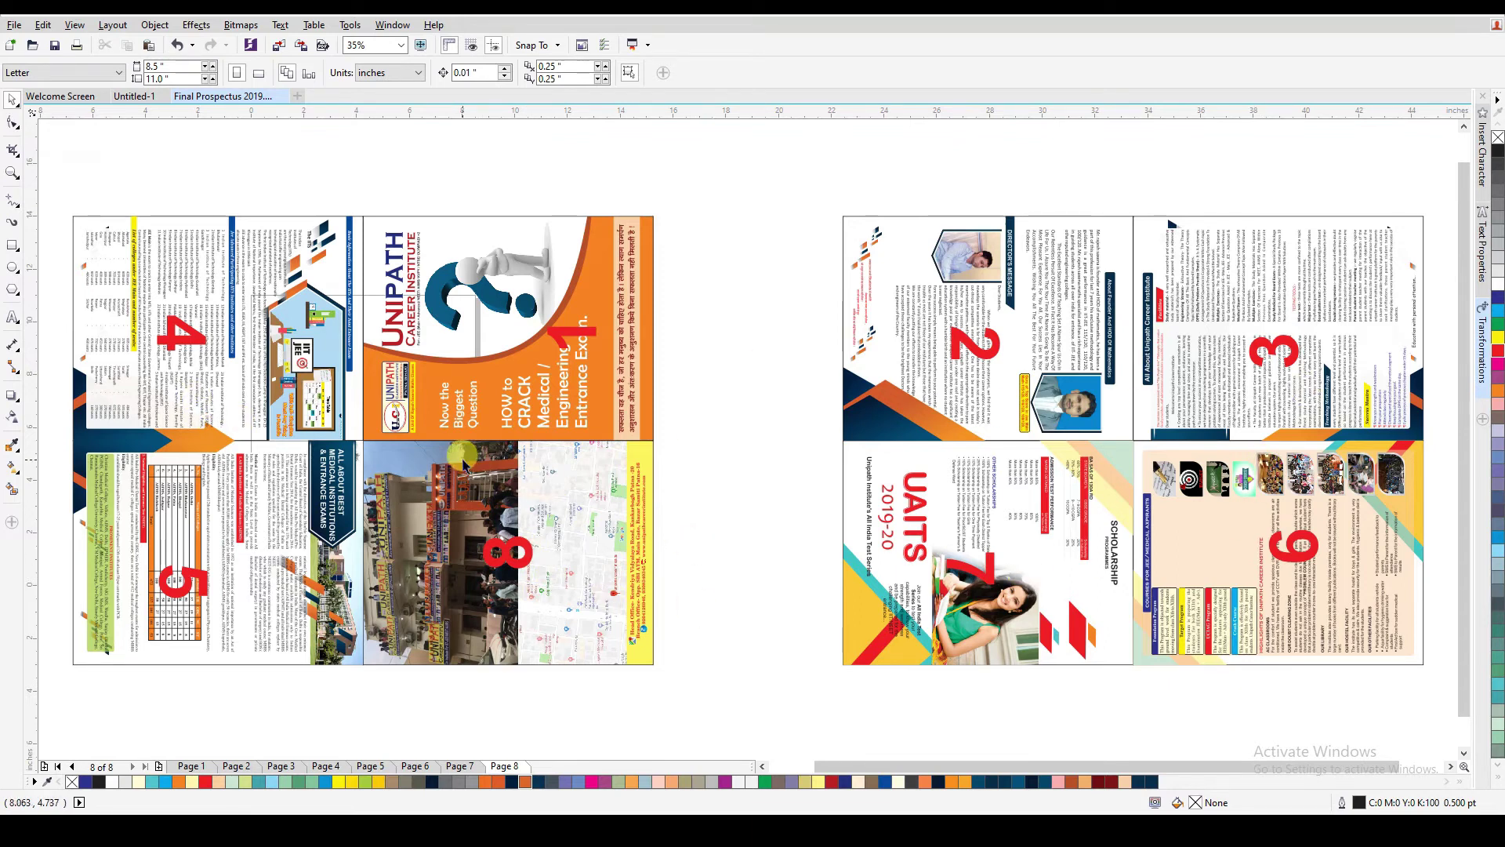
# - Set the rotation angle of the left and the right four-page groups to 0 degrees
pyautogui.click(462, 464)
pyautogui.doubleClick(313, 72)
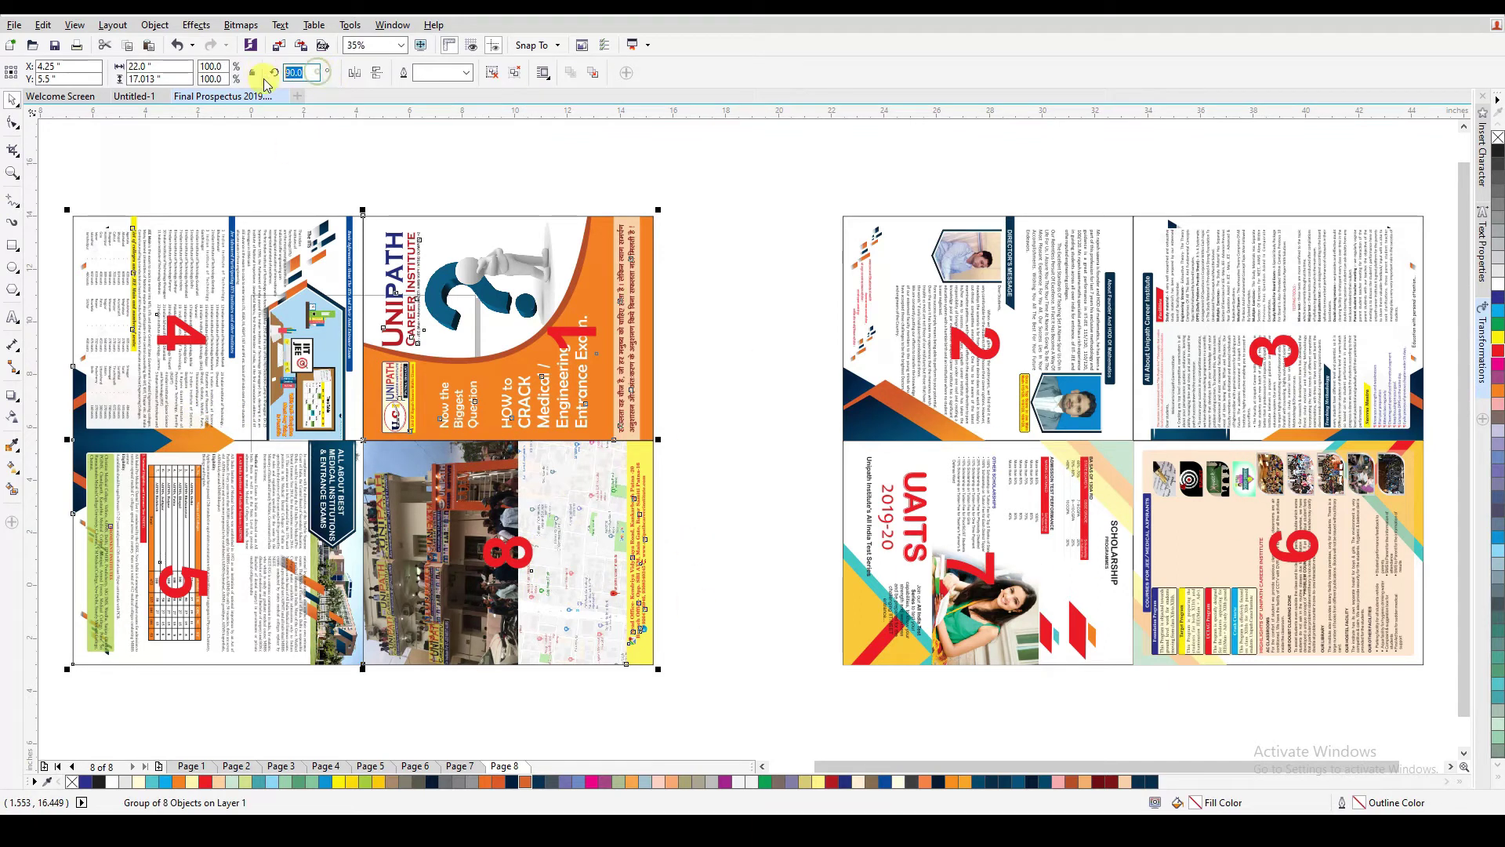
pyautogui.write('0')
pyautogui.press('Return')
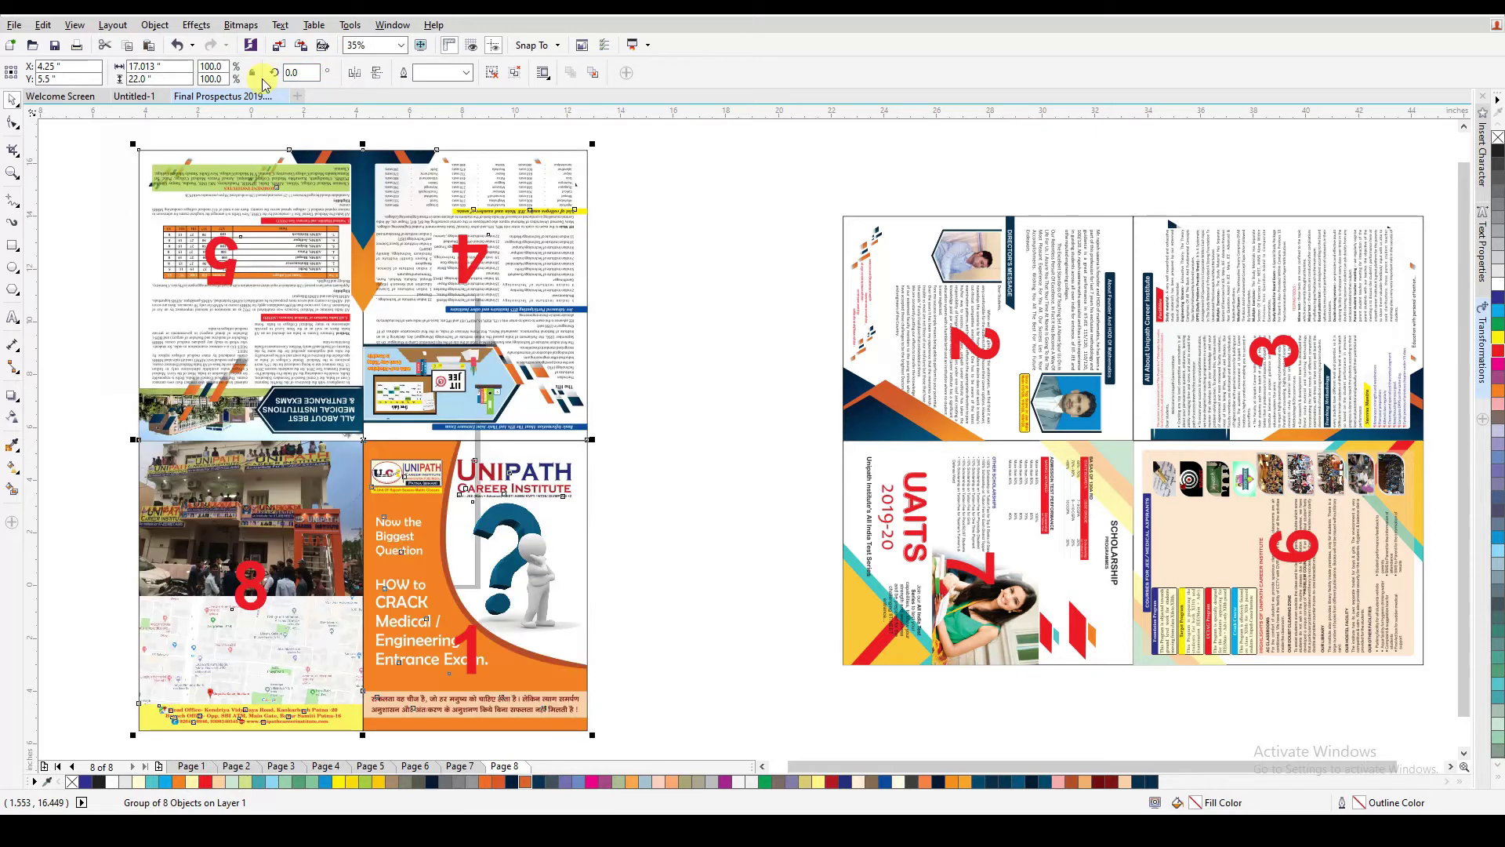
pyautogui.click(1011, 390)
pyautogui.doubleClick(301, 72)
pyautogui.write('0')
pyautogui.press('Return')
pyautogui.moveTo(751, 352)
pyautogui.mouseDown()
pyautogui.moveTo(733, 346)
pyautogui.moveTo(736, 359)
pyautogui.mouseUp()
pyautogui.press('F4')
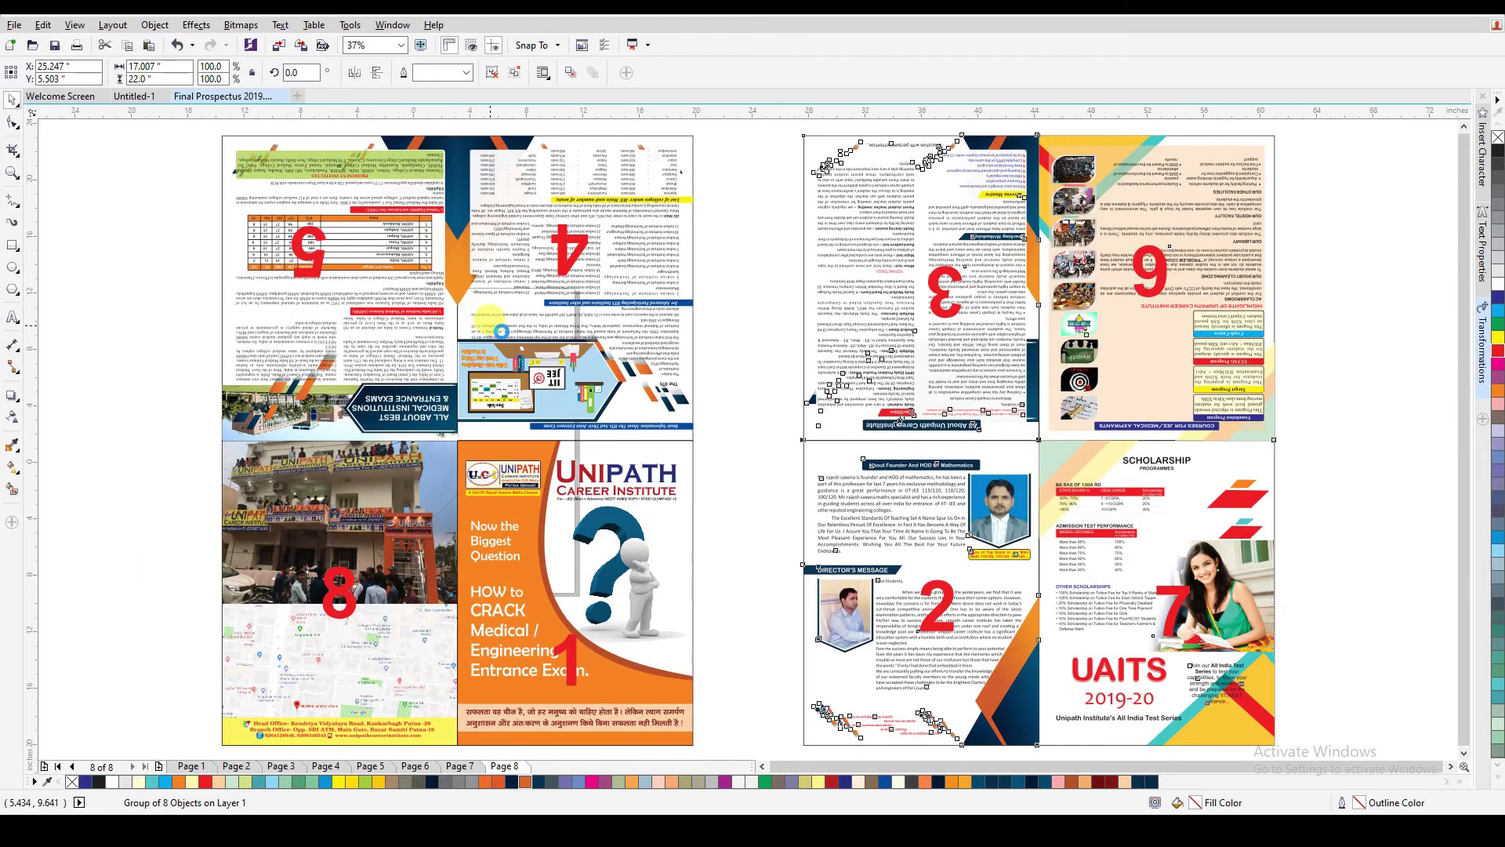
pyautogui.press('F3')
pyautogui.press('z')
pyautogui.moveTo(914, 144); pyautogui.dragTo(242, 598)
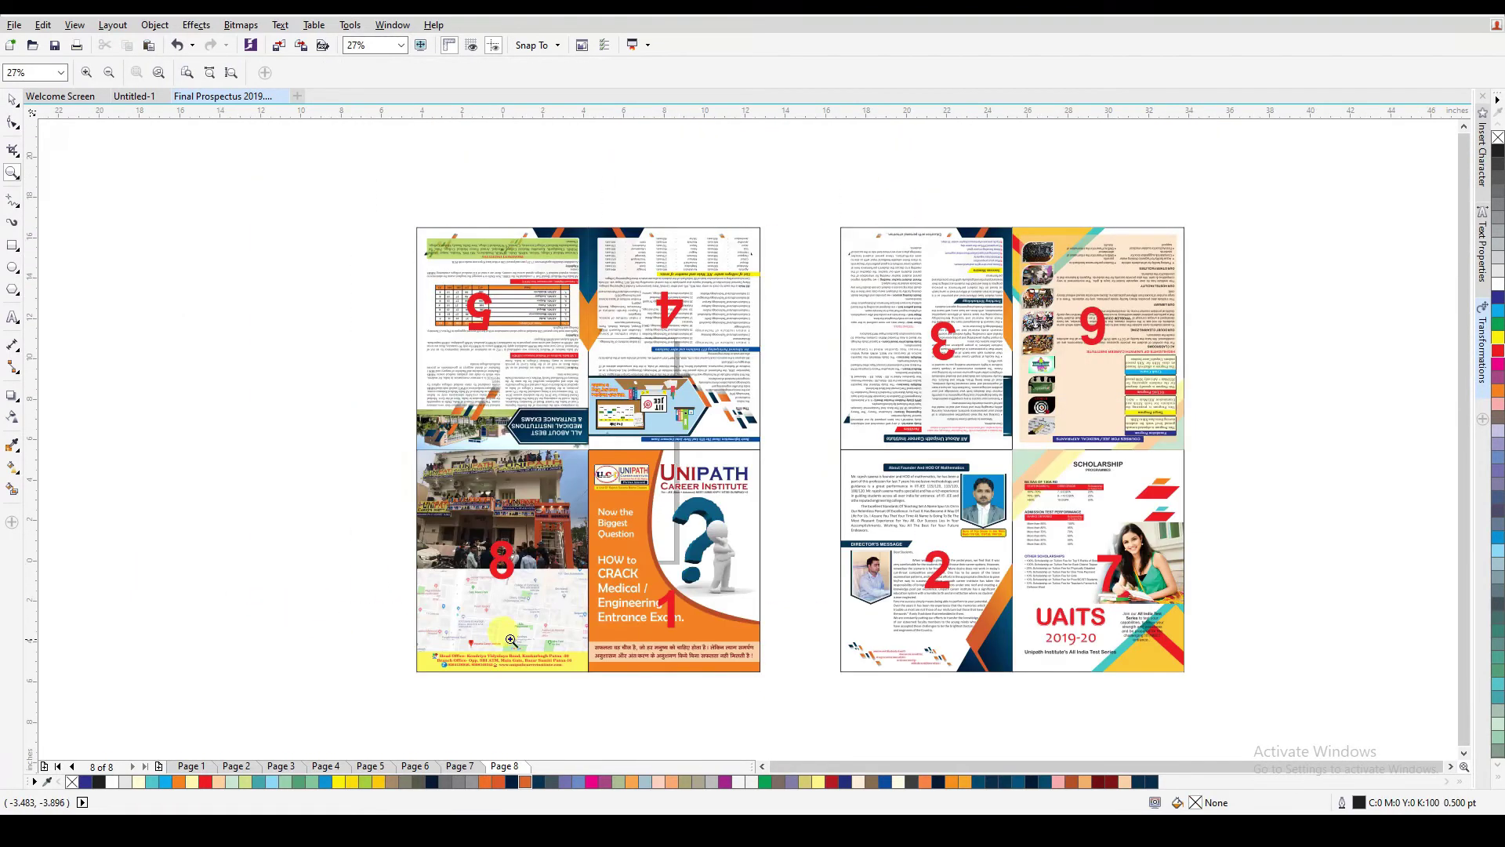
pyautogui.press('space')
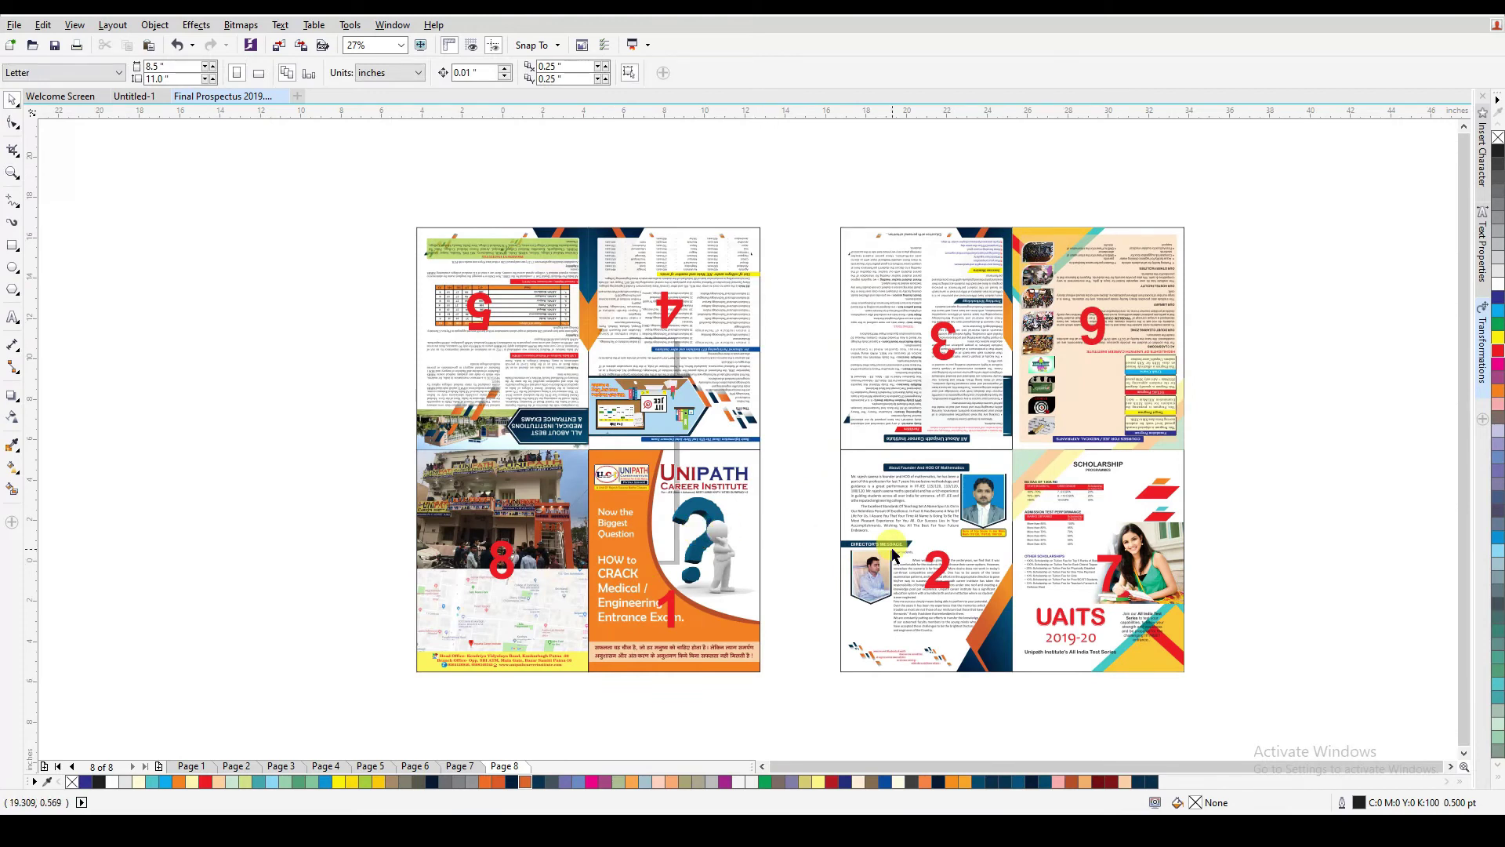
pyautogui.click(989, 558)
pyautogui.press('F3')
pyautogui.click(1174, 494)
pyautogui.press('z')
pyautogui.moveTo(1043, 304); pyautogui.dragTo(531, 606)
pyautogui.press('space')
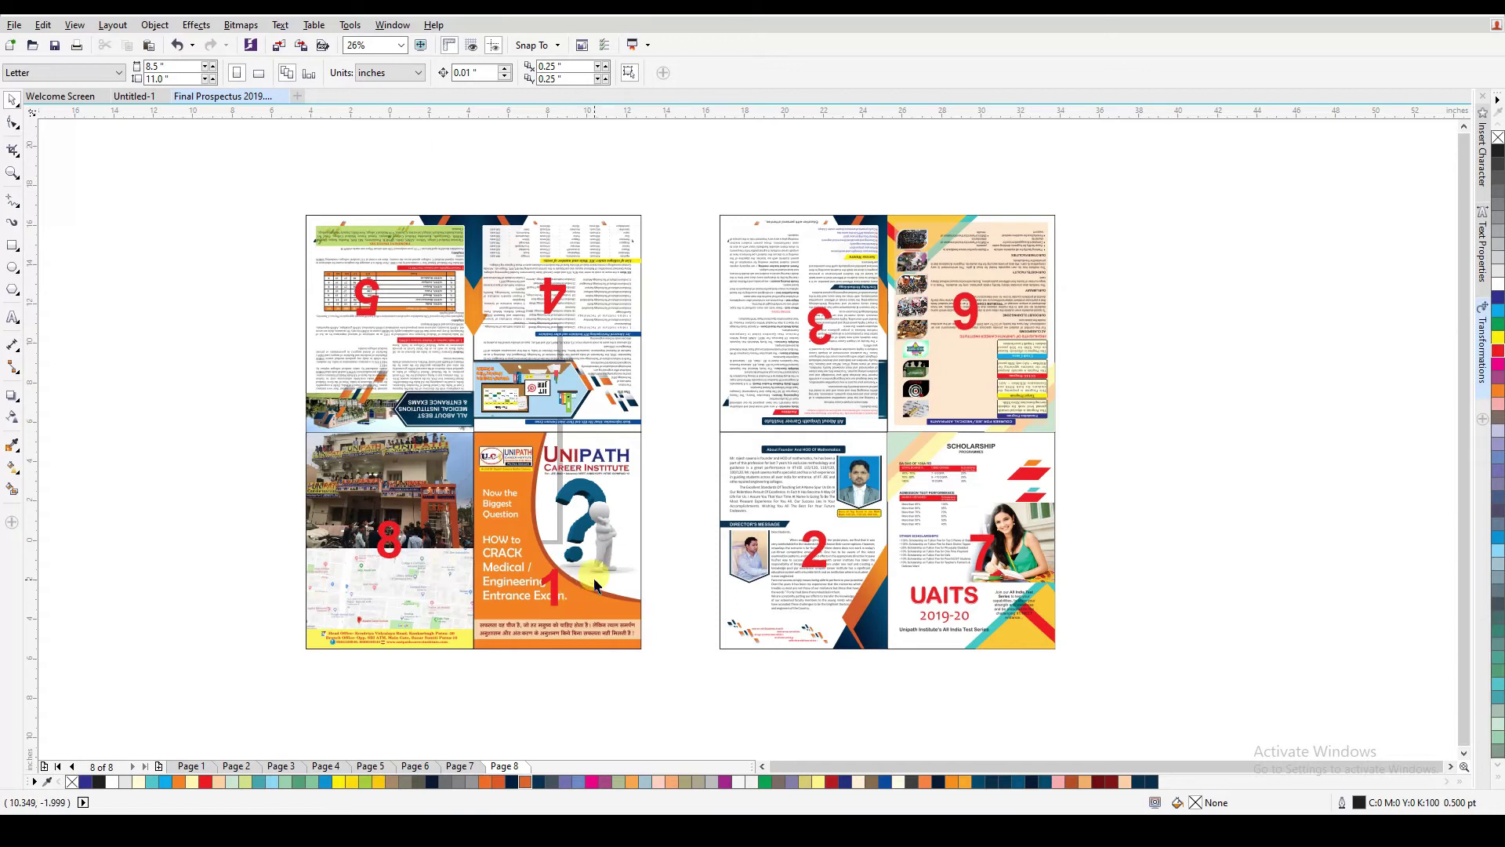
# - Ungroup the left four-page sheet into its separate page groups
pyautogui.click(559, 596)
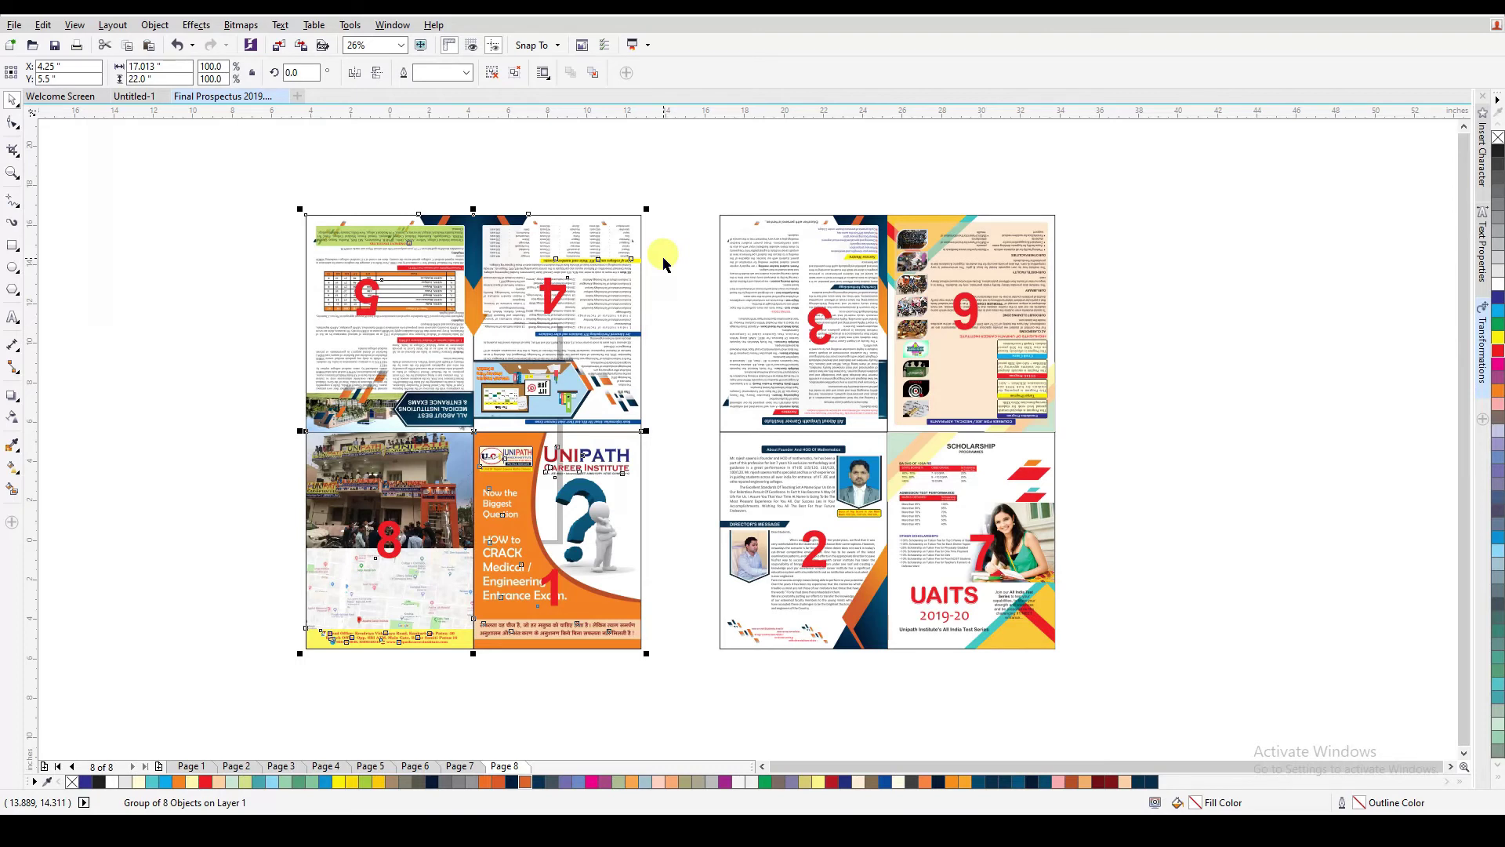
pyautogui.click(663, 262)
pyautogui.click(589, 345)
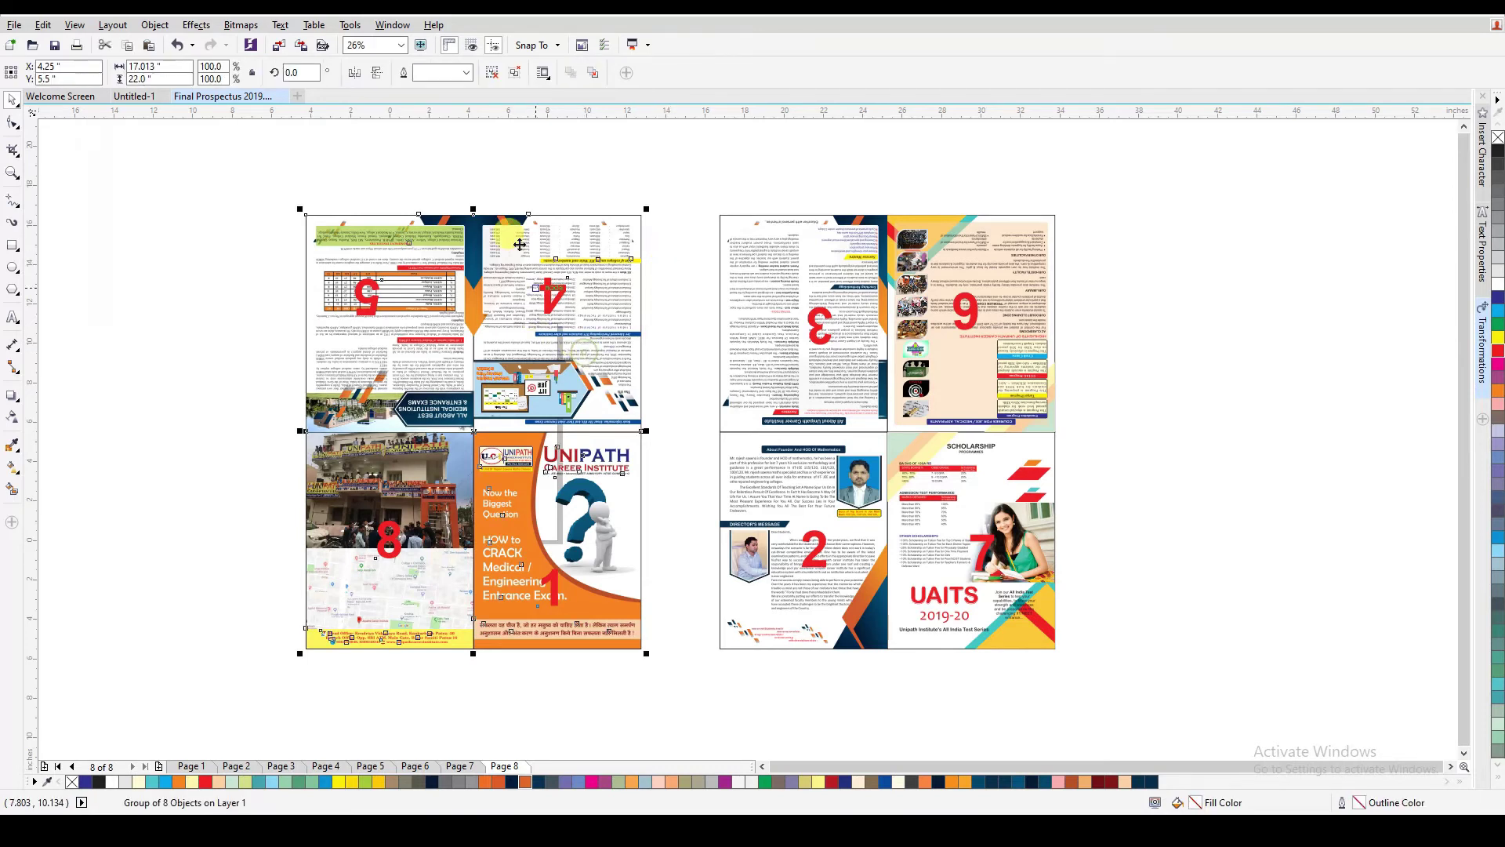
pyautogui.click(496, 82)
pyautogui.click(696, 185)
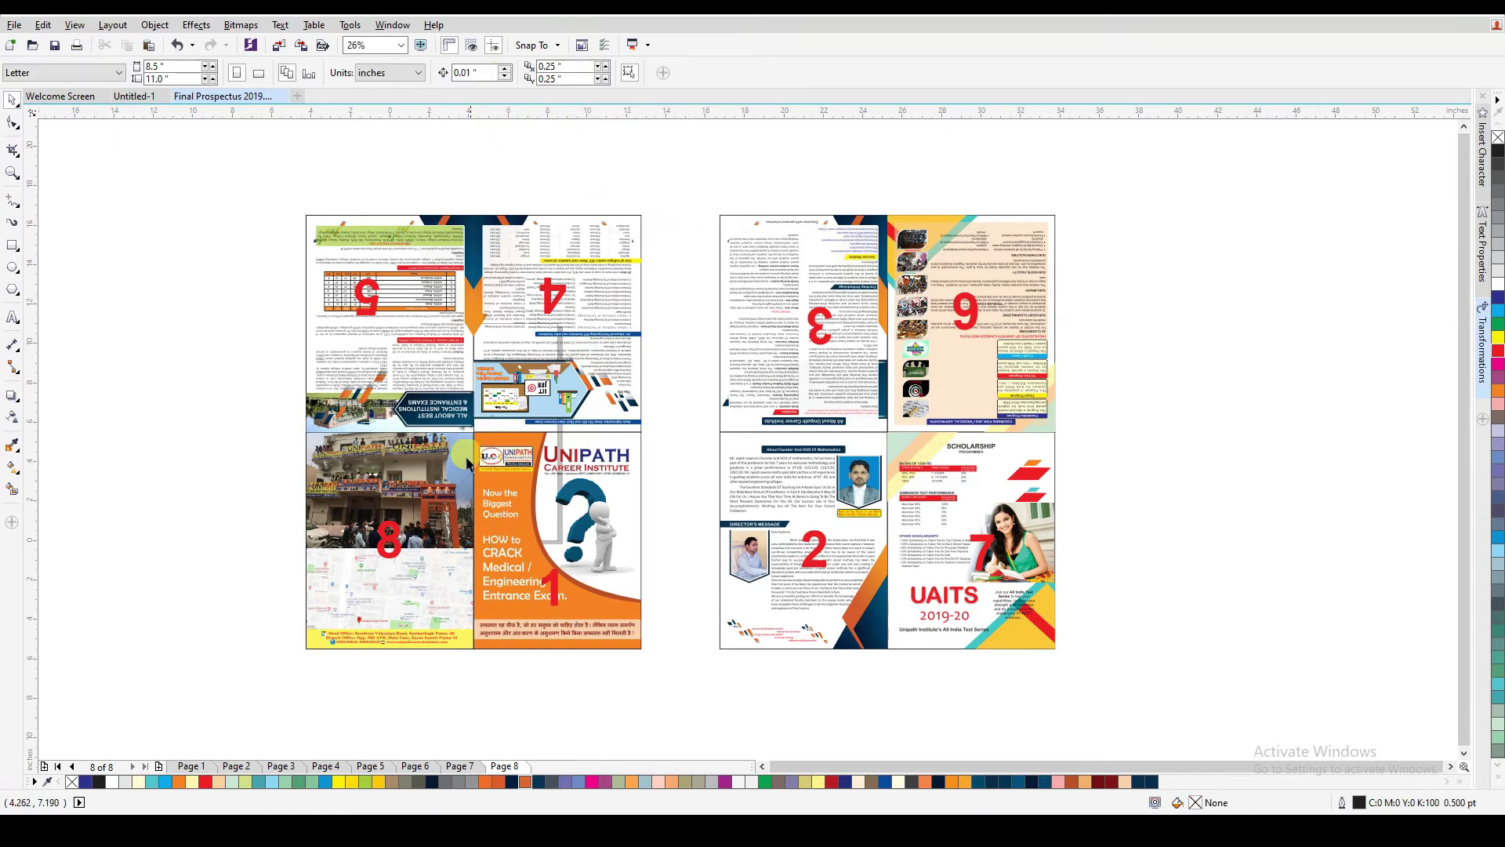
# - Ungroup page 8 on the left sheet and change its red page number to 16
pyautogui.click(394, 540)
pyautogui.click(491, 73)
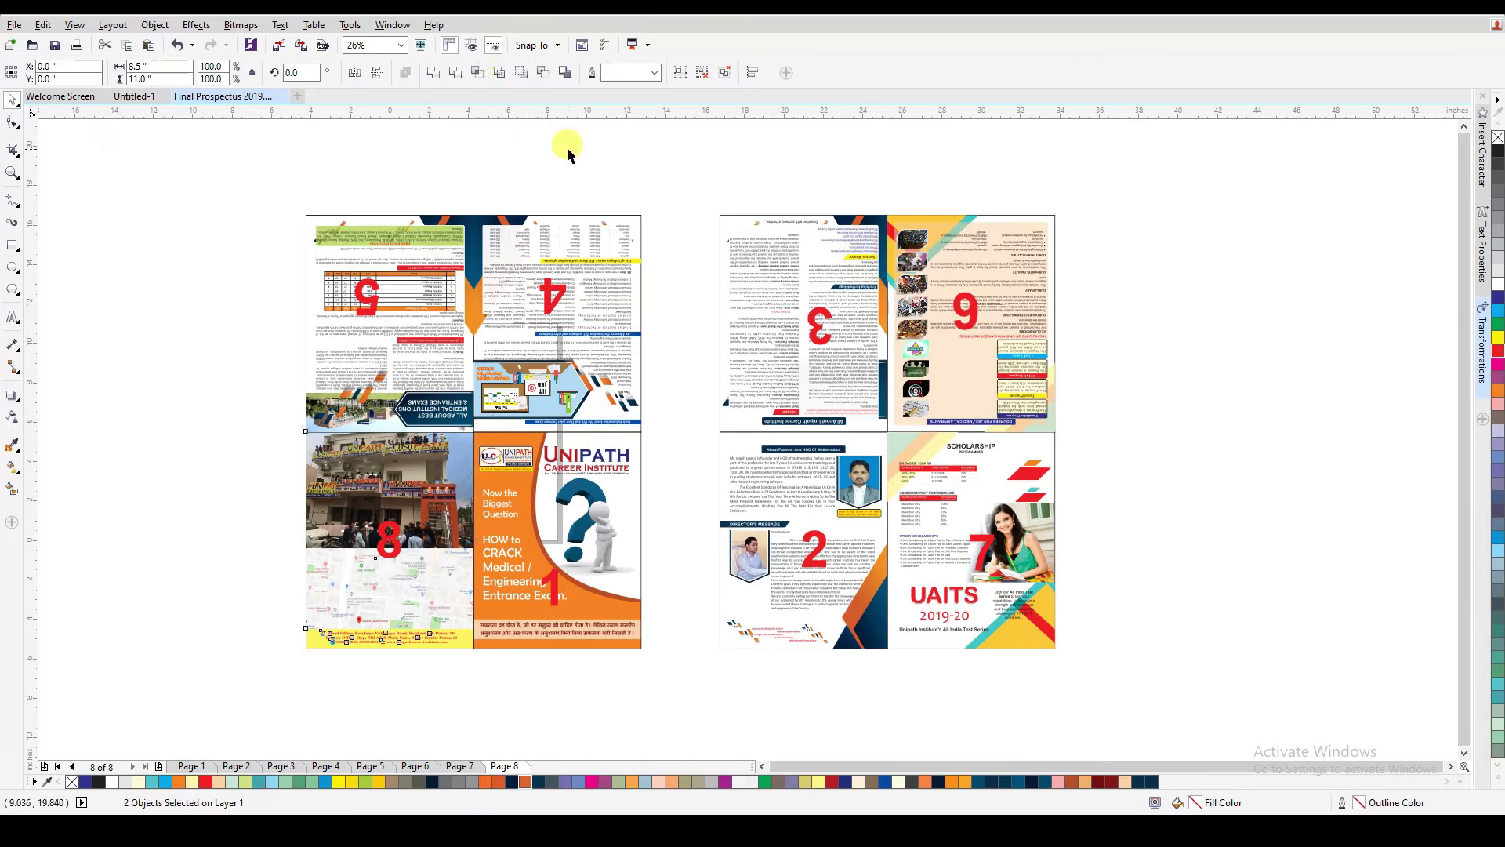
pyautogui.click(388, 533)
pyautogui.doubleClick(392, 540)
pyautogui.hotkey('ctrl', 'a')
pyautogui.write('16')
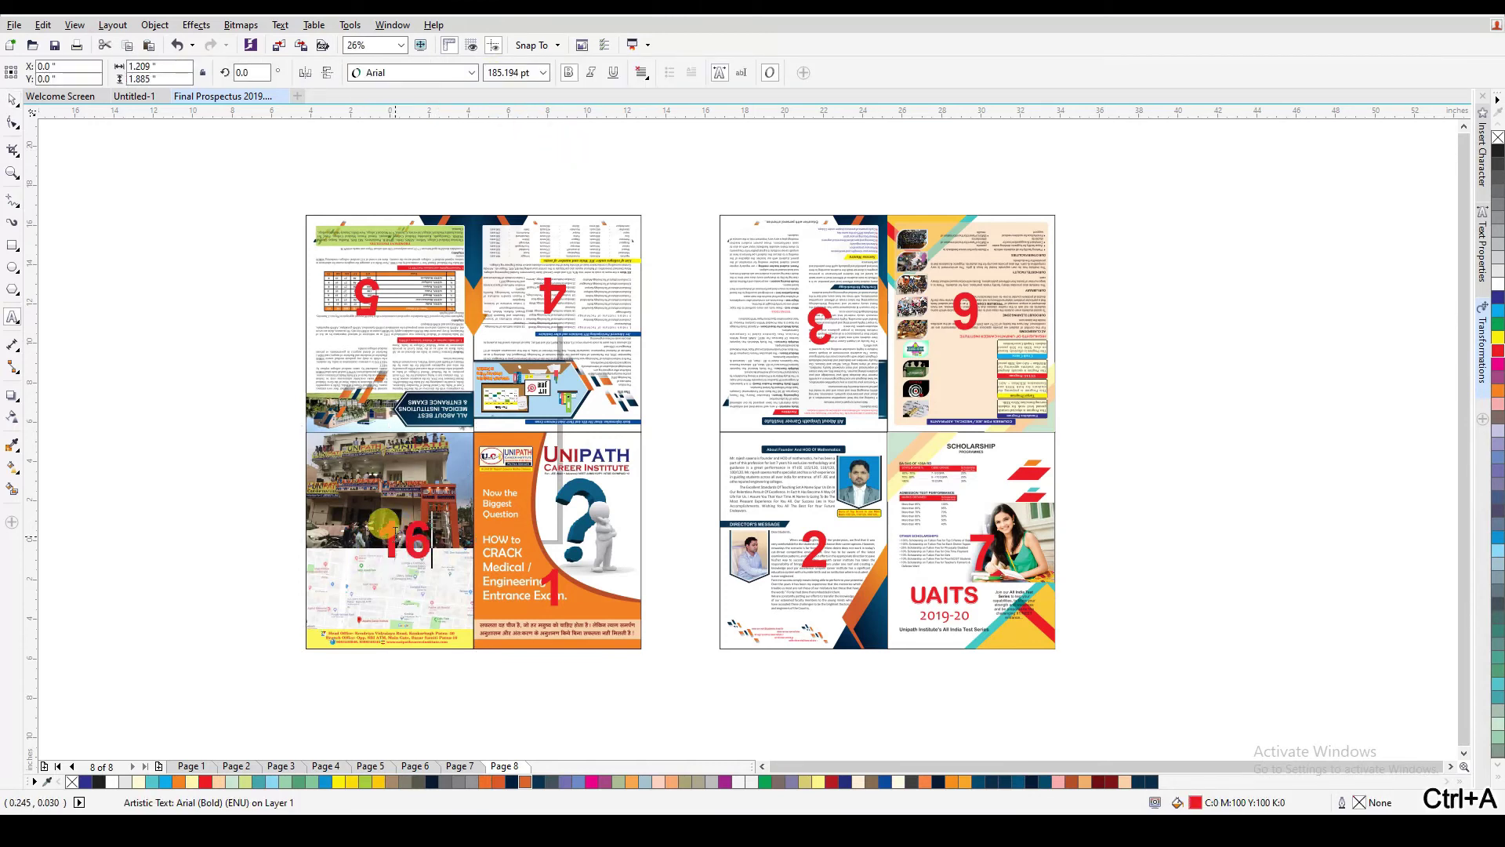
pyautogui.hotkey('ctrl', 'space')
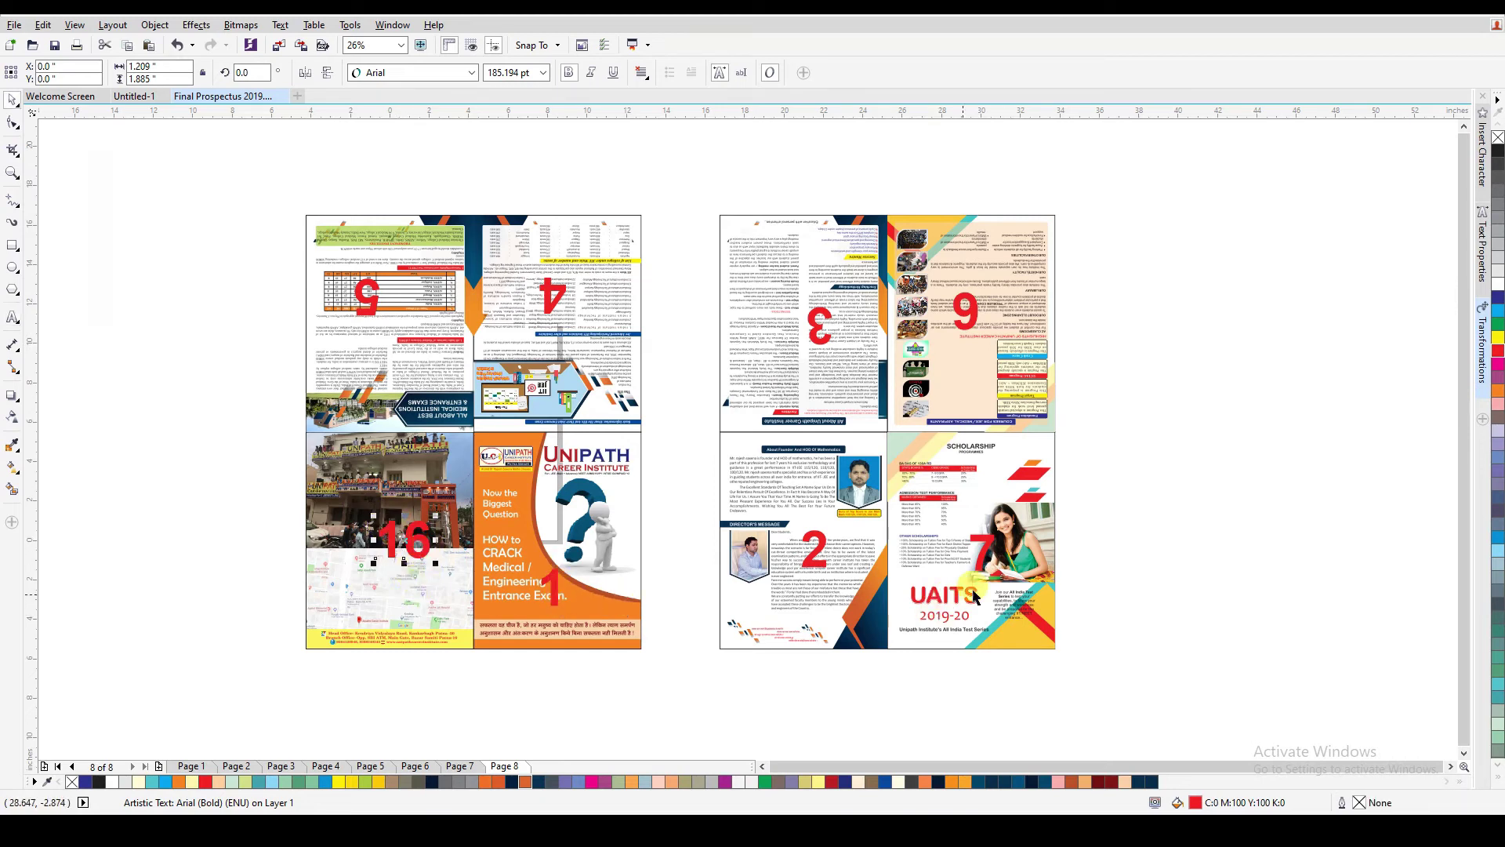
# - Ungroup the right four-page sheet into its separate page groups
pyautogui.click(981, 563)
pyautogui.hotkey('ctrl', 'u')
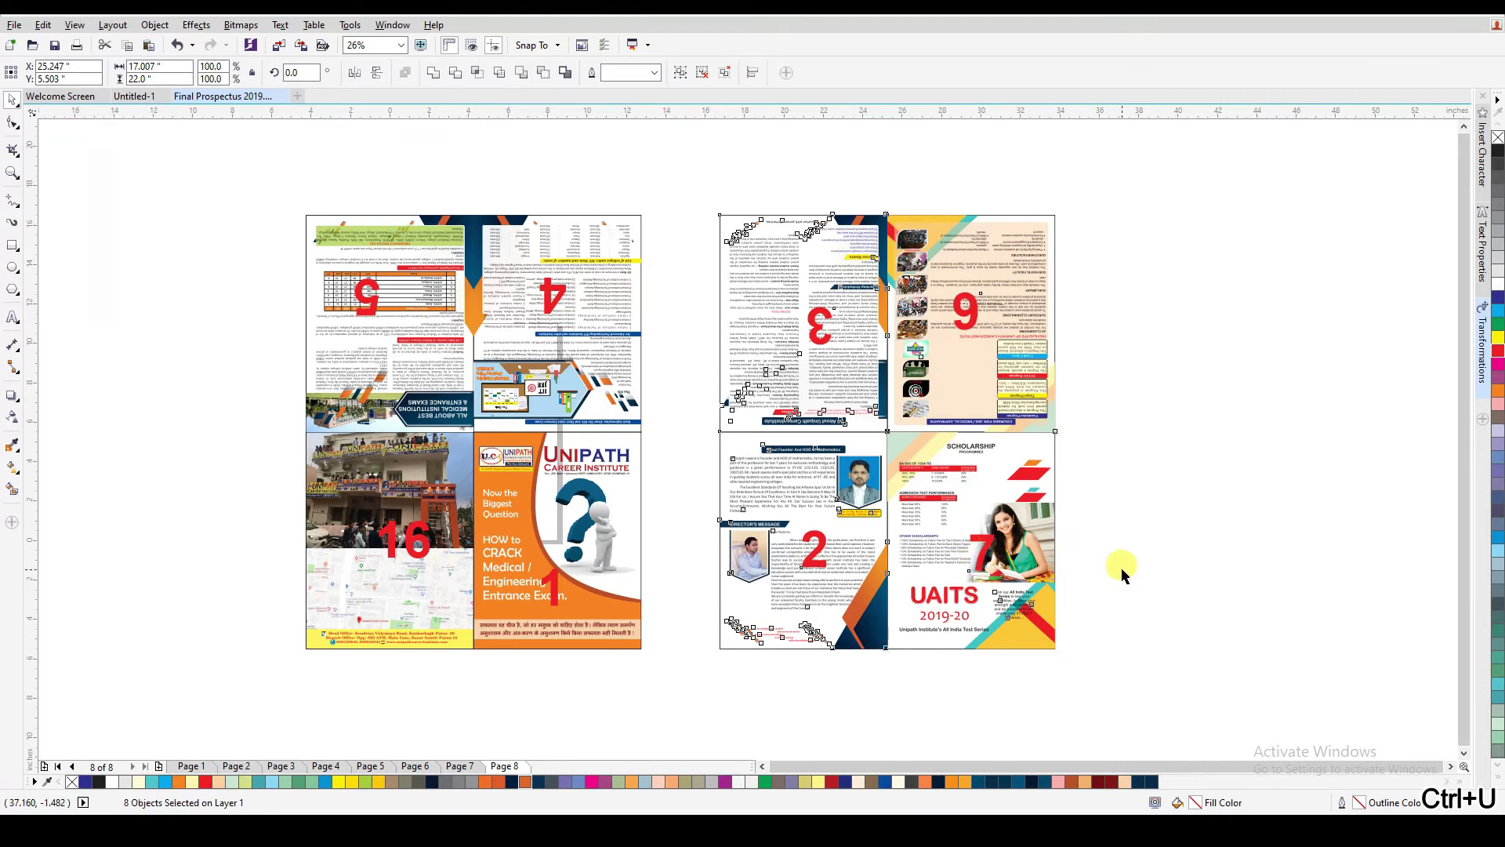
pyautogui.click(990, 549)
pyautogui.click(1203, 571)
# - Ungroup page 7 on the right sheet and change its red page number to 15
pyautogui.click(994, 538)
pyautogui.hotkey('ctrl', 'u')
pyautogui.click(1149, 563)
pyautogui.click(987, 538)
pyautogui.doubleClick(985, 536)
pyautogui.hotkey('ctrl', 'a')
pyautogui.write('15')
pyautogui.hotkey('ctrl', 'space')
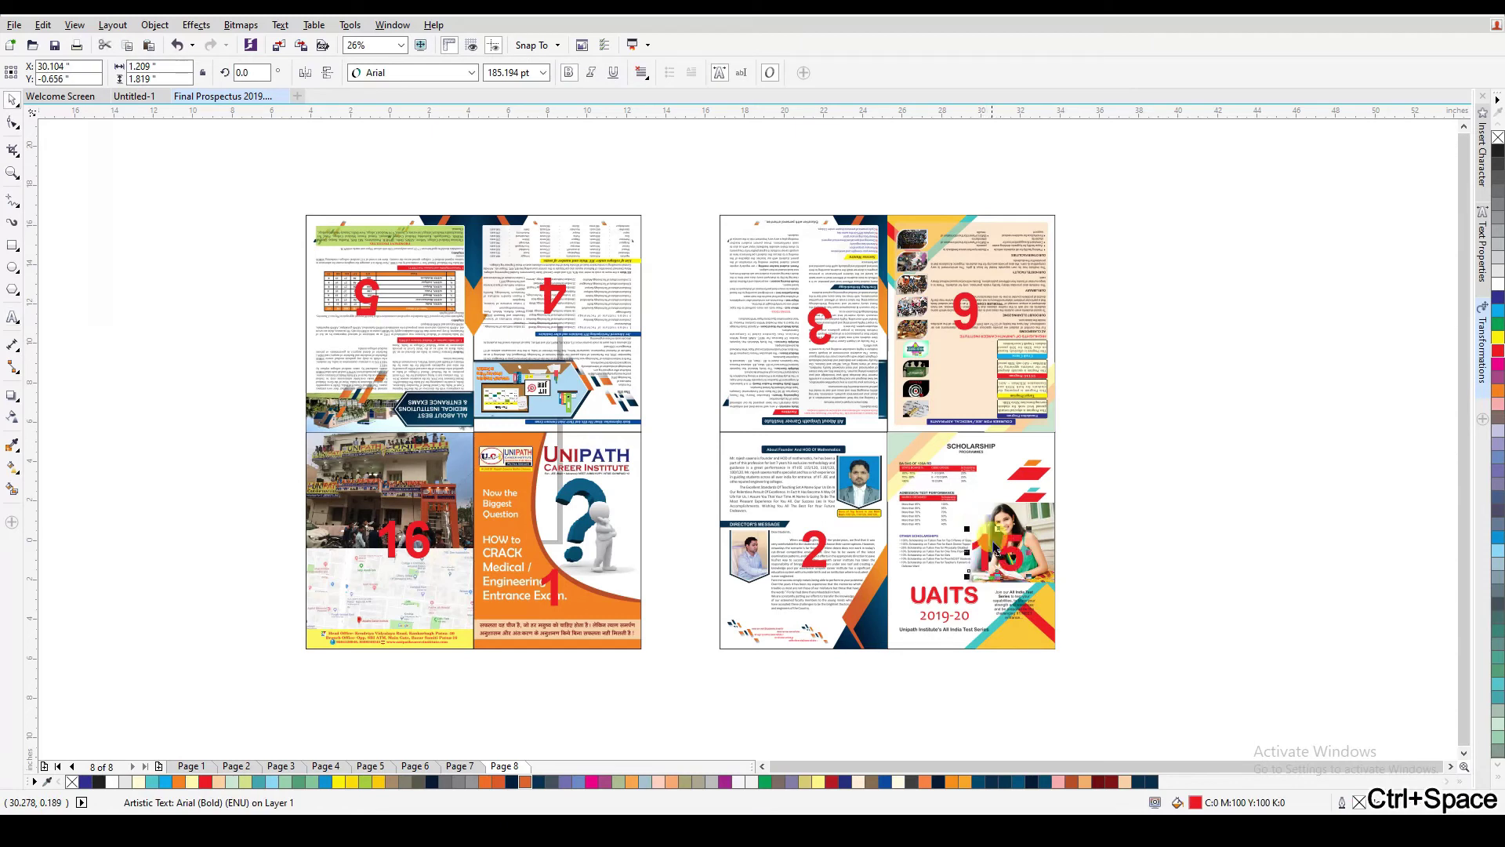
# - Ungroup the upside-down page 6 on the right sheet and change its red page number to 14
pyautogui.click(973, 314)
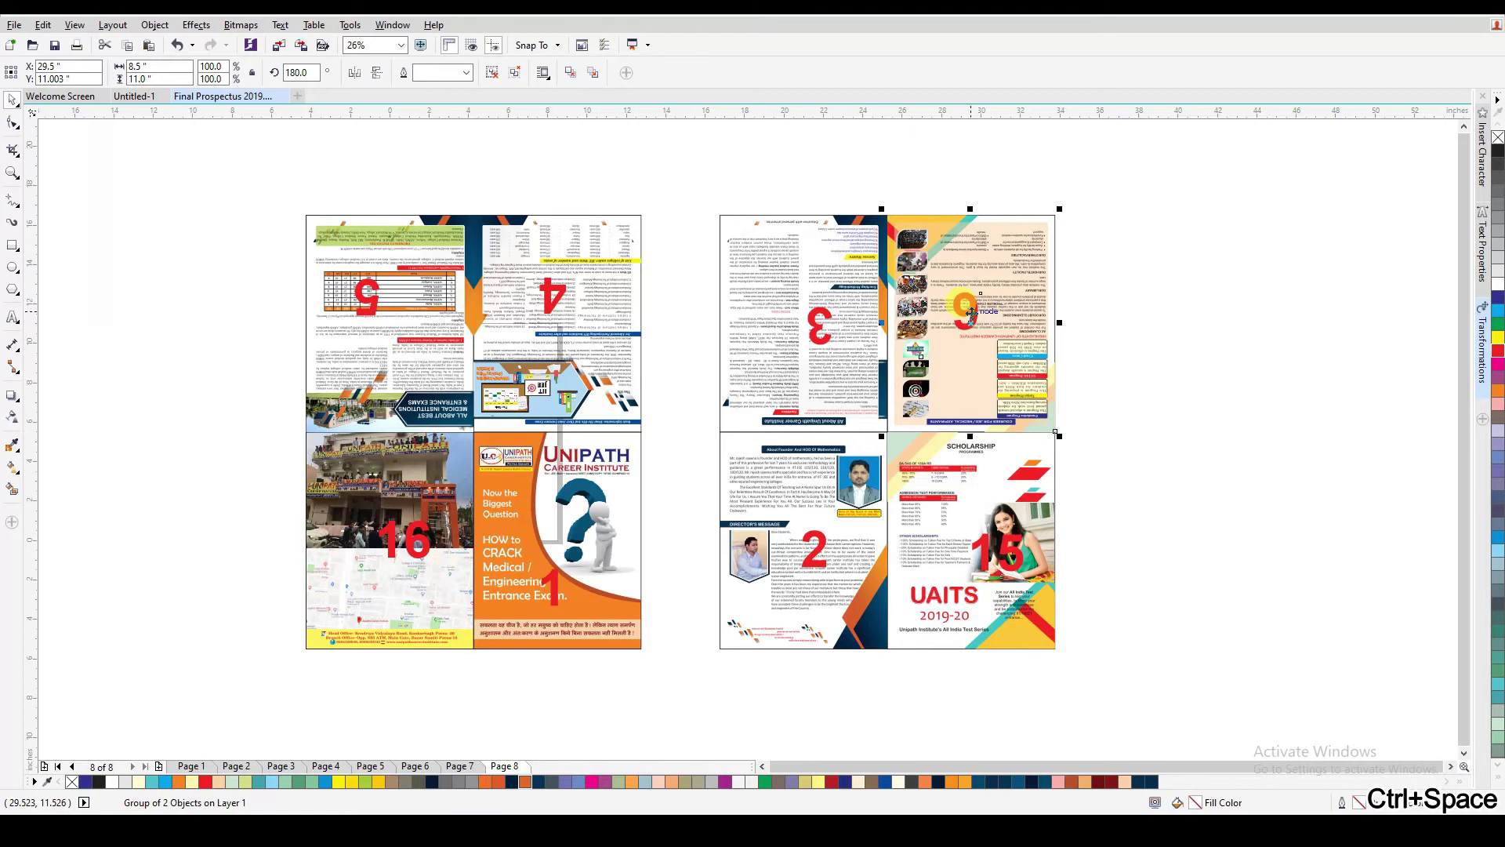
pyautogui.hotkey('ctrl', 'u')
pyautogui.click(1193, 345)
pyautogui.click(971, 312)
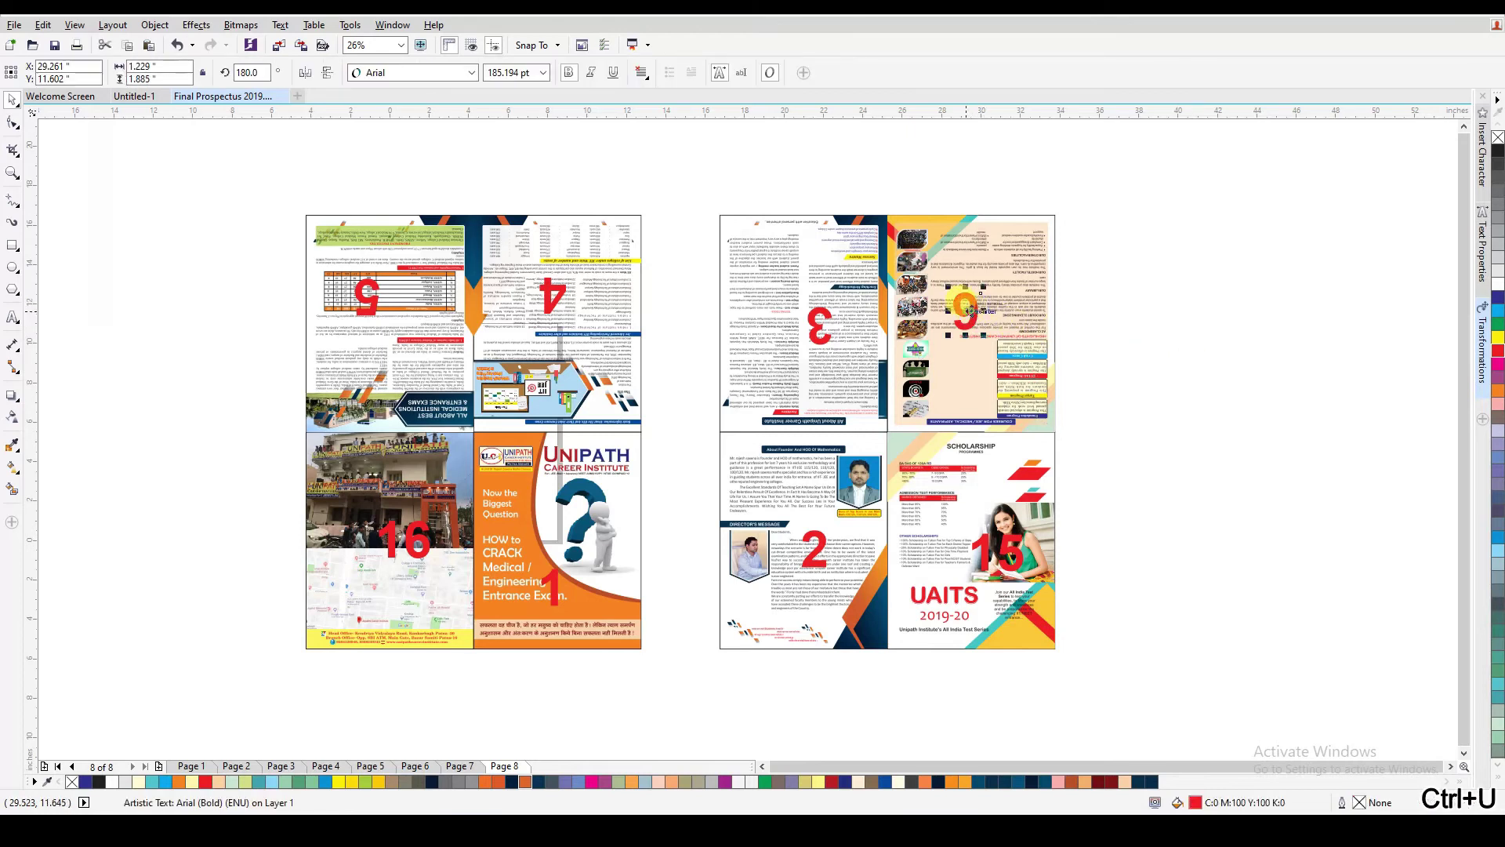
pyautogui.doubleClick(971, 312)
pyautogui.hotkey('ctrl', 'a')
pyautogui.write('14')
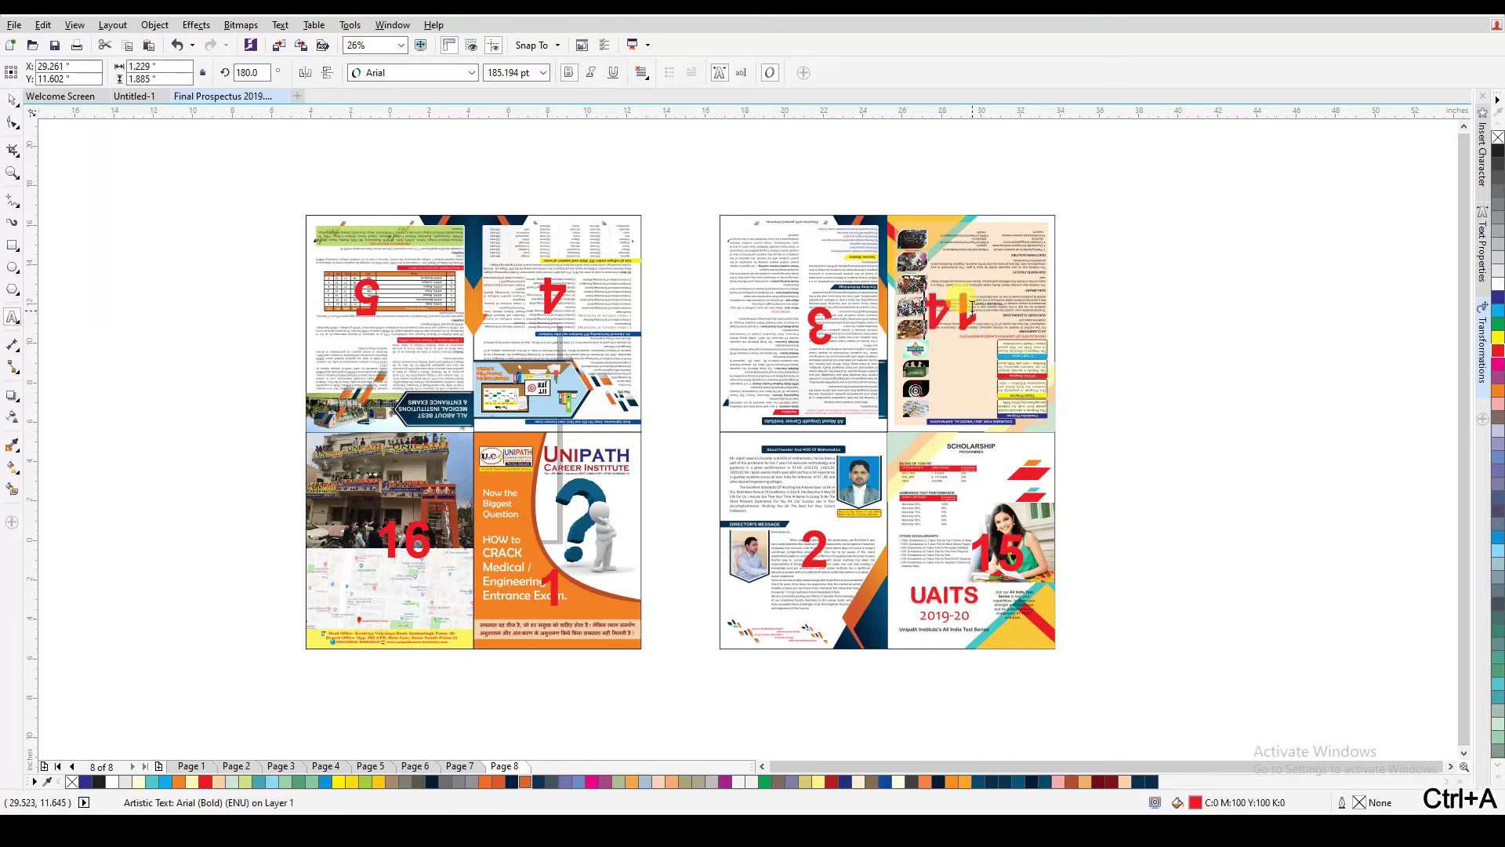
pyautogui.hotkey('ctrl', 'space')
# - Ungroup the upside-down page 5 on the left sheet and change its red page number to 13
pyautogui.click(369, 307)
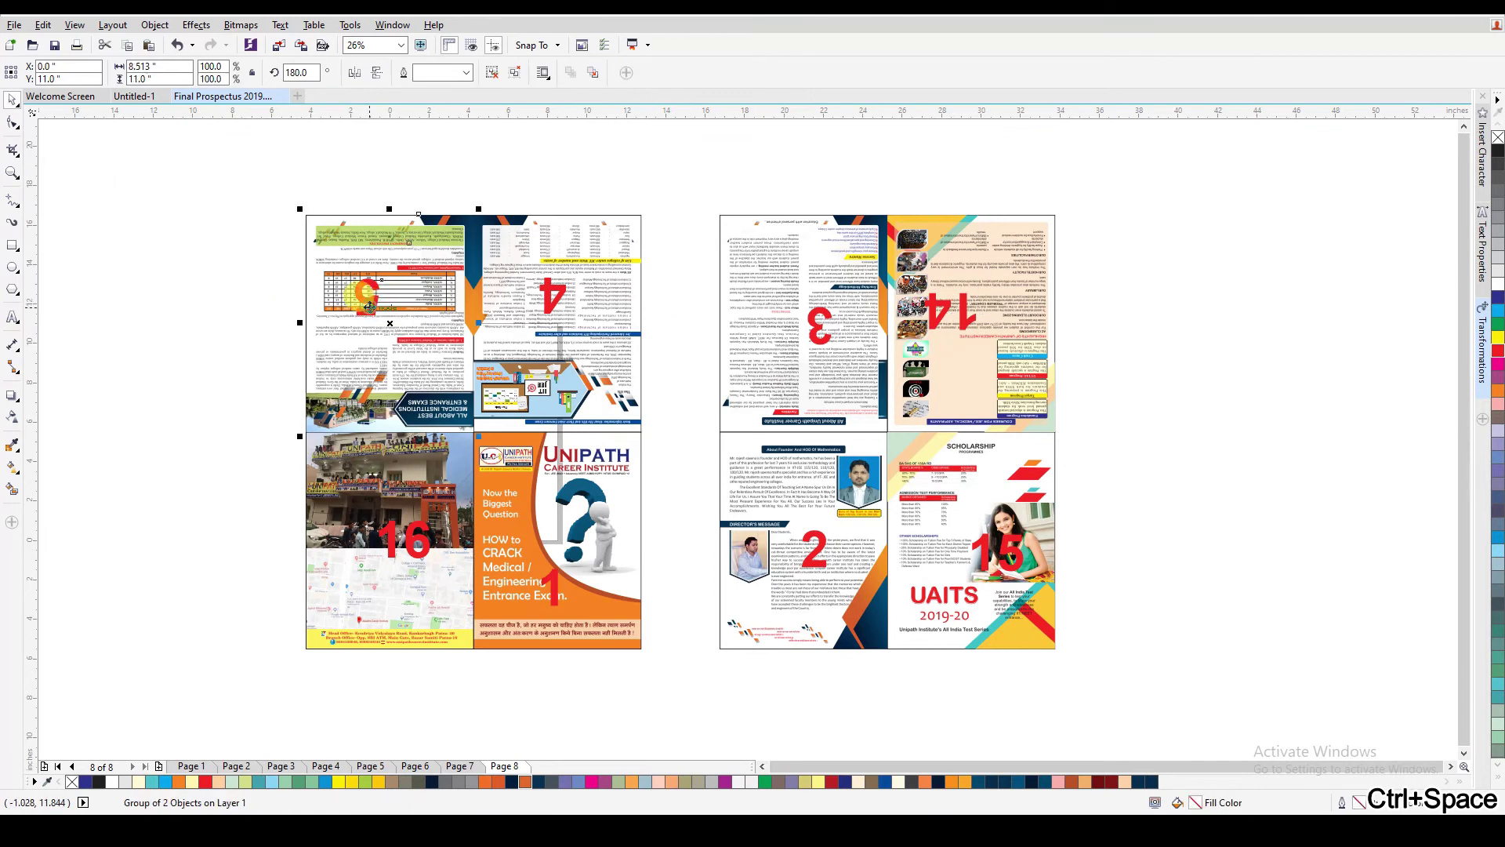
pyautogui.hotkey('ctrl', 'u')
pyautogui.click(368, 298)
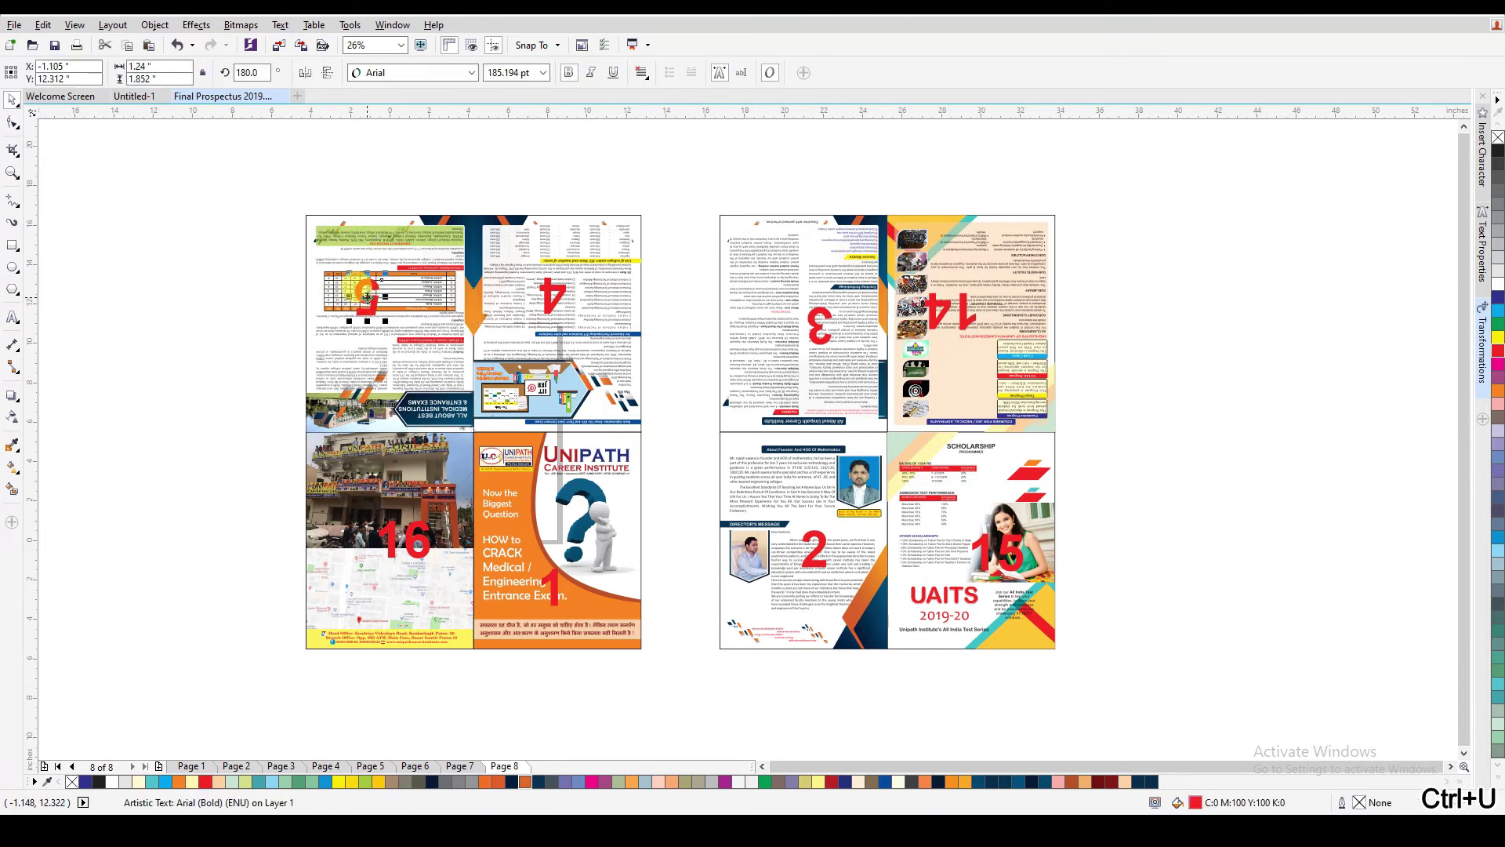
pyautogui.hotkey('ctrl', 'a')
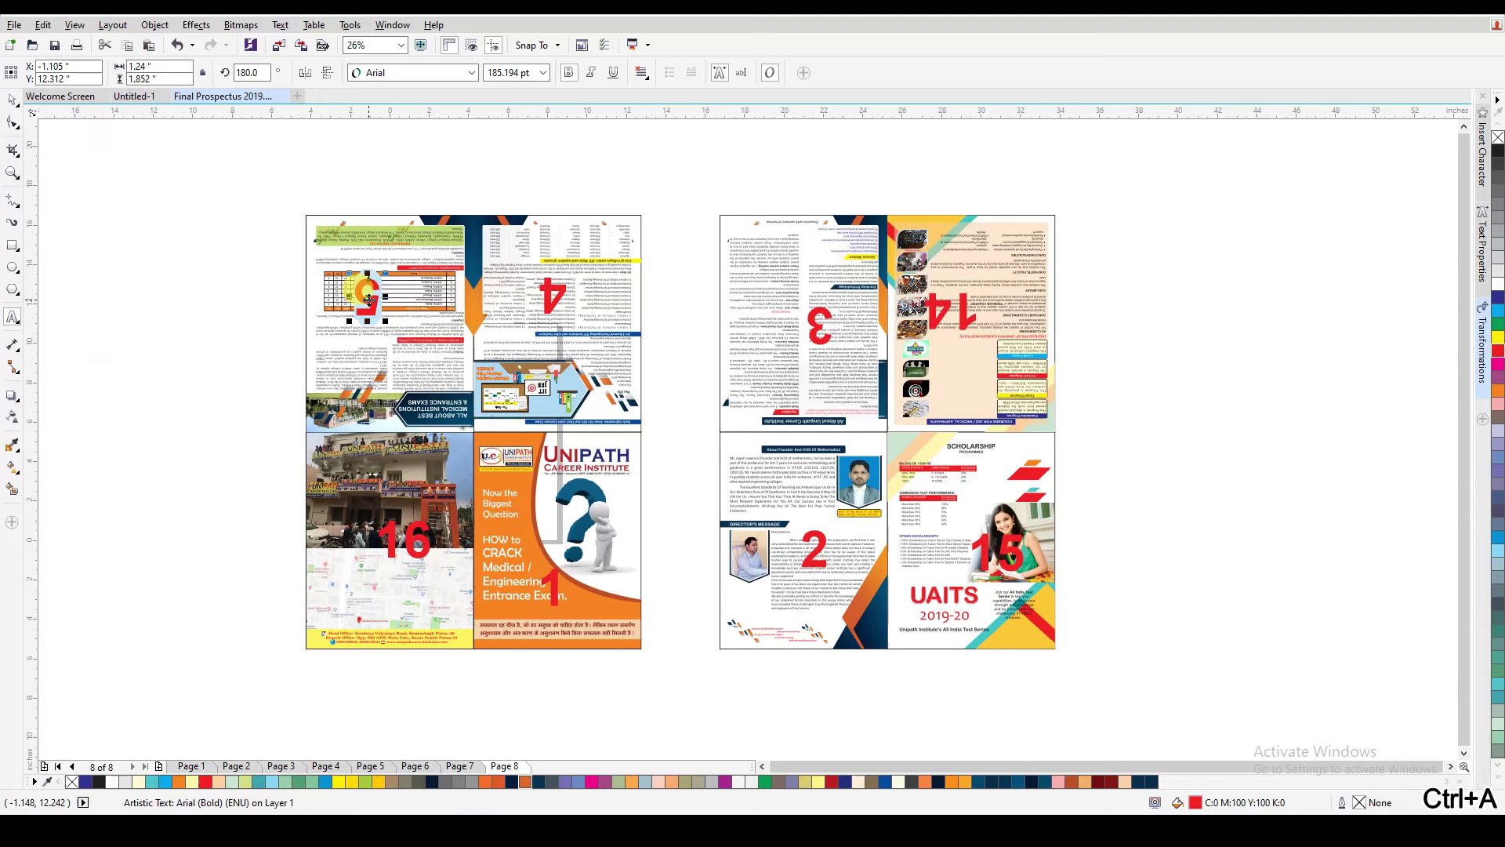
pyautogui.write('13')
pyautogui.hotkey('ctrl', 'space')
pyautogui.click(219, 513)
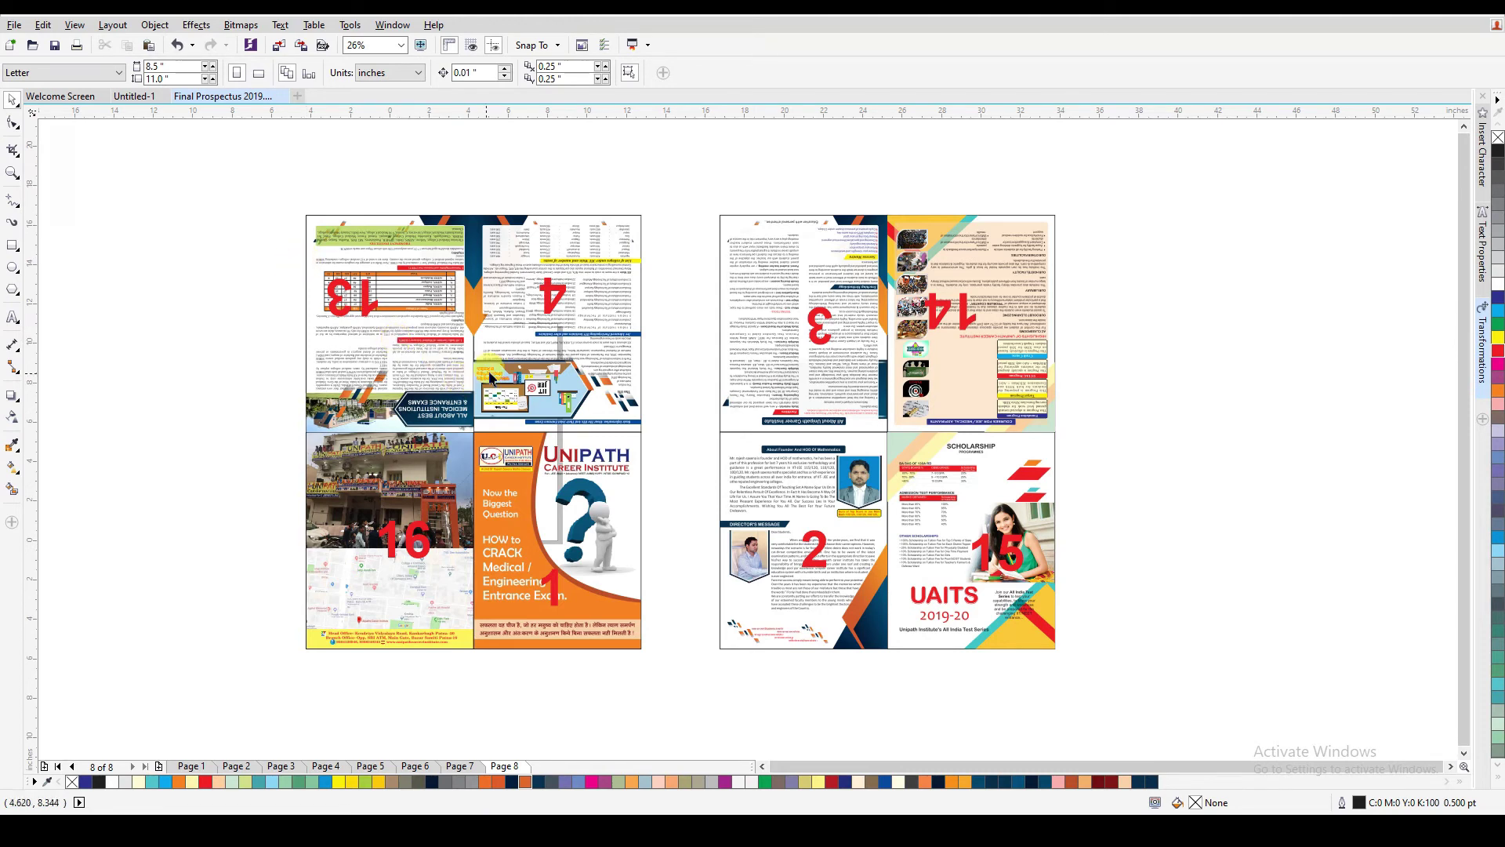
# - Place a copy of the whole sheet with pages 13, 4, 16 and 1 to the left of the original
pyautogui.scroll(-3, 542, 339)
pyautogui.moveTo(576, 276); pyautogui.dragTo(252, 618)
pyautogui.moveTo(476, 463); pyautogui.dragTo(436, 494)
pyautogui.press('z')
pyautogui.moveTo(156, 277); pyautogui.dragTo(1090, 612)
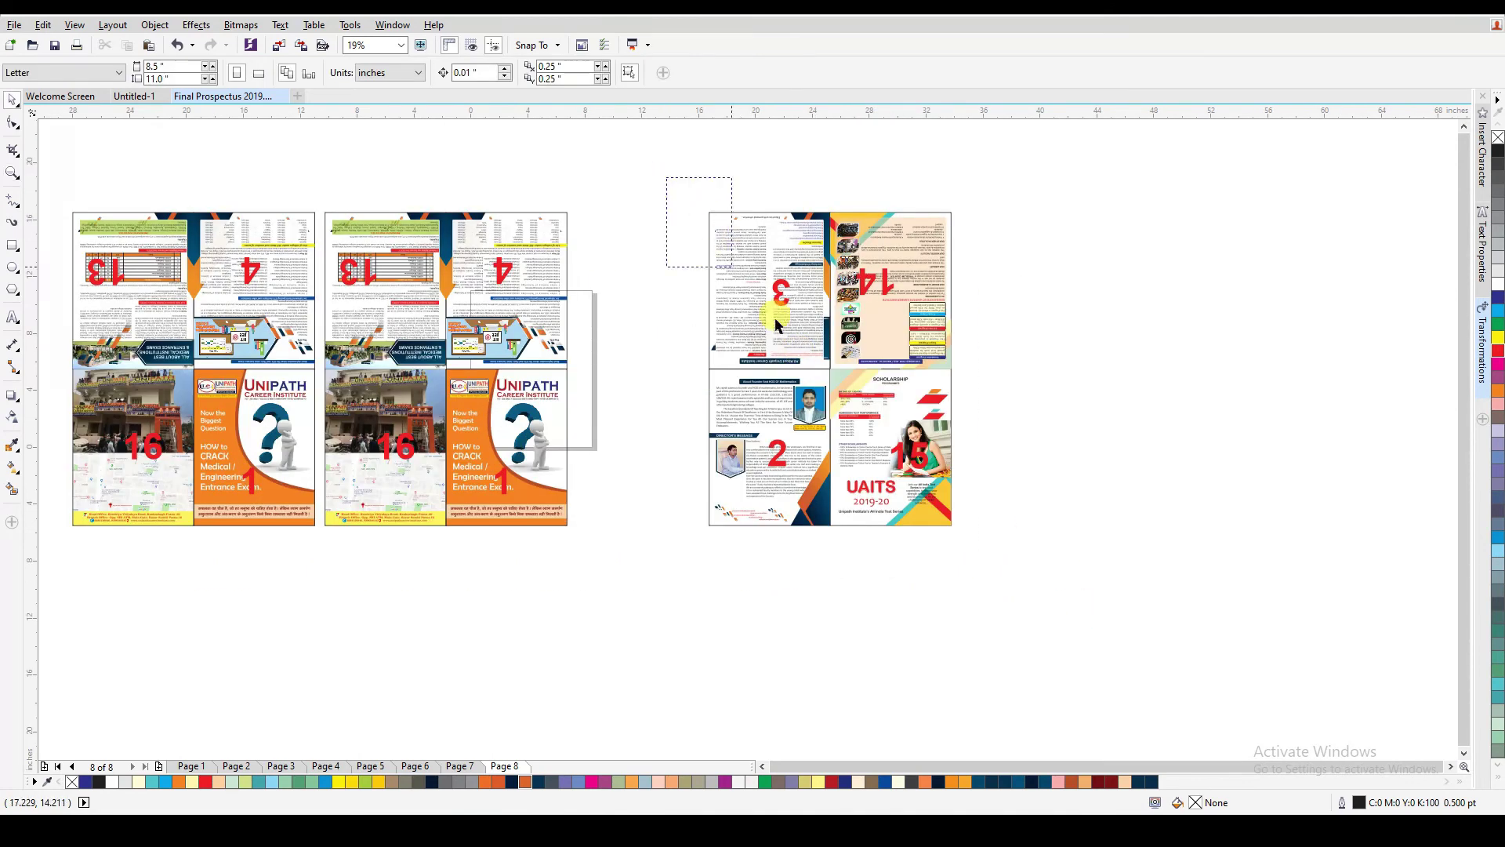
# - Place a copy of the whole sheet with pages 3, 14, 2 and 15 to the right of the original
pyautogui.moveTo(666, 177); pyautogui.dragTo(965, 541)
pyautogui.moveTo(809, 521); pyautogui.dragTo(1132, 528)
pyautogui.rightClick(1132, 527)
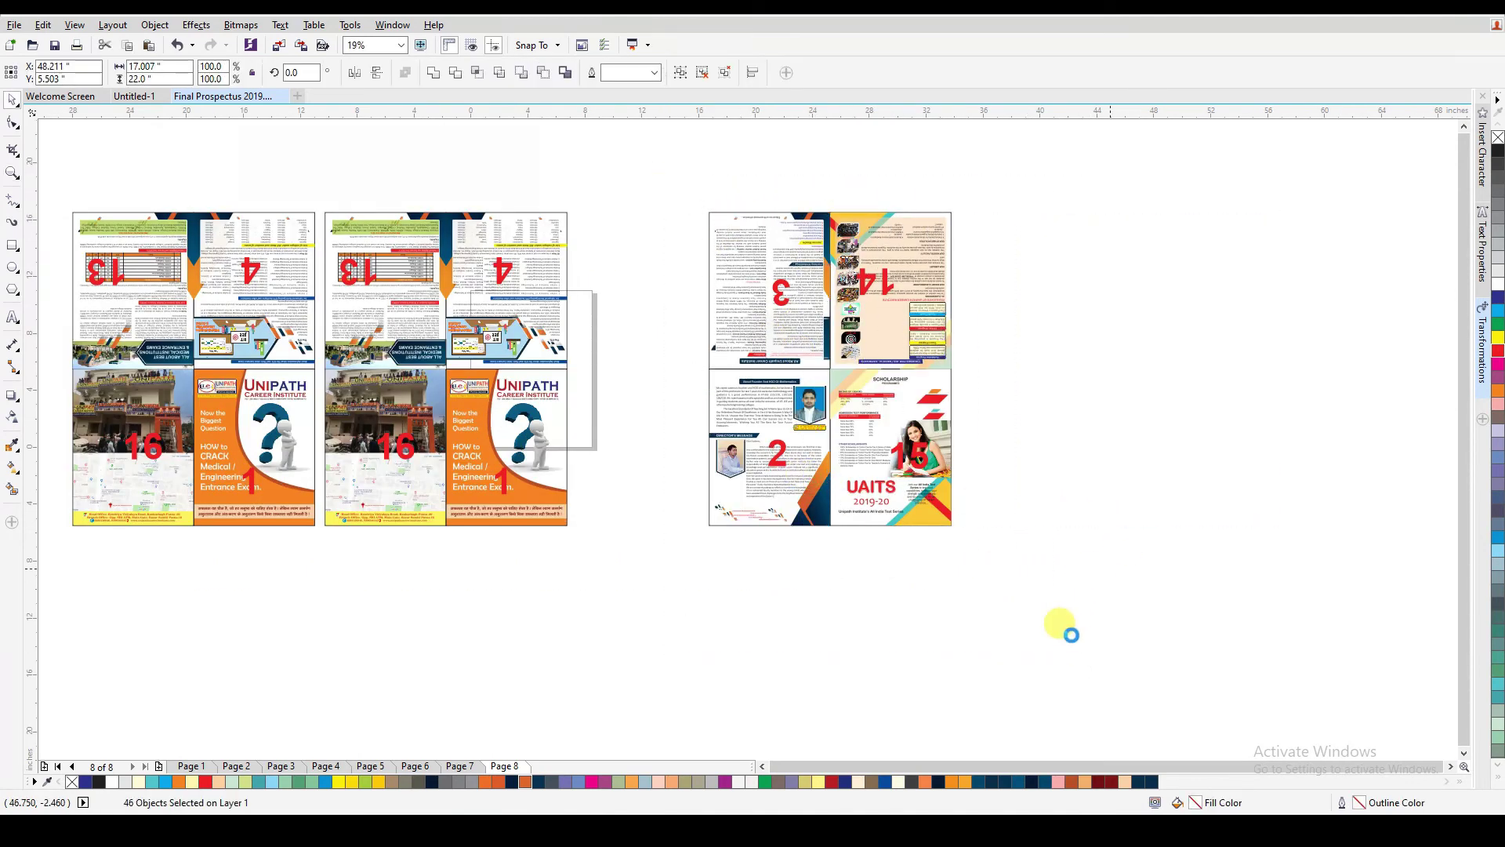
pyautogui.click(1070, 634)
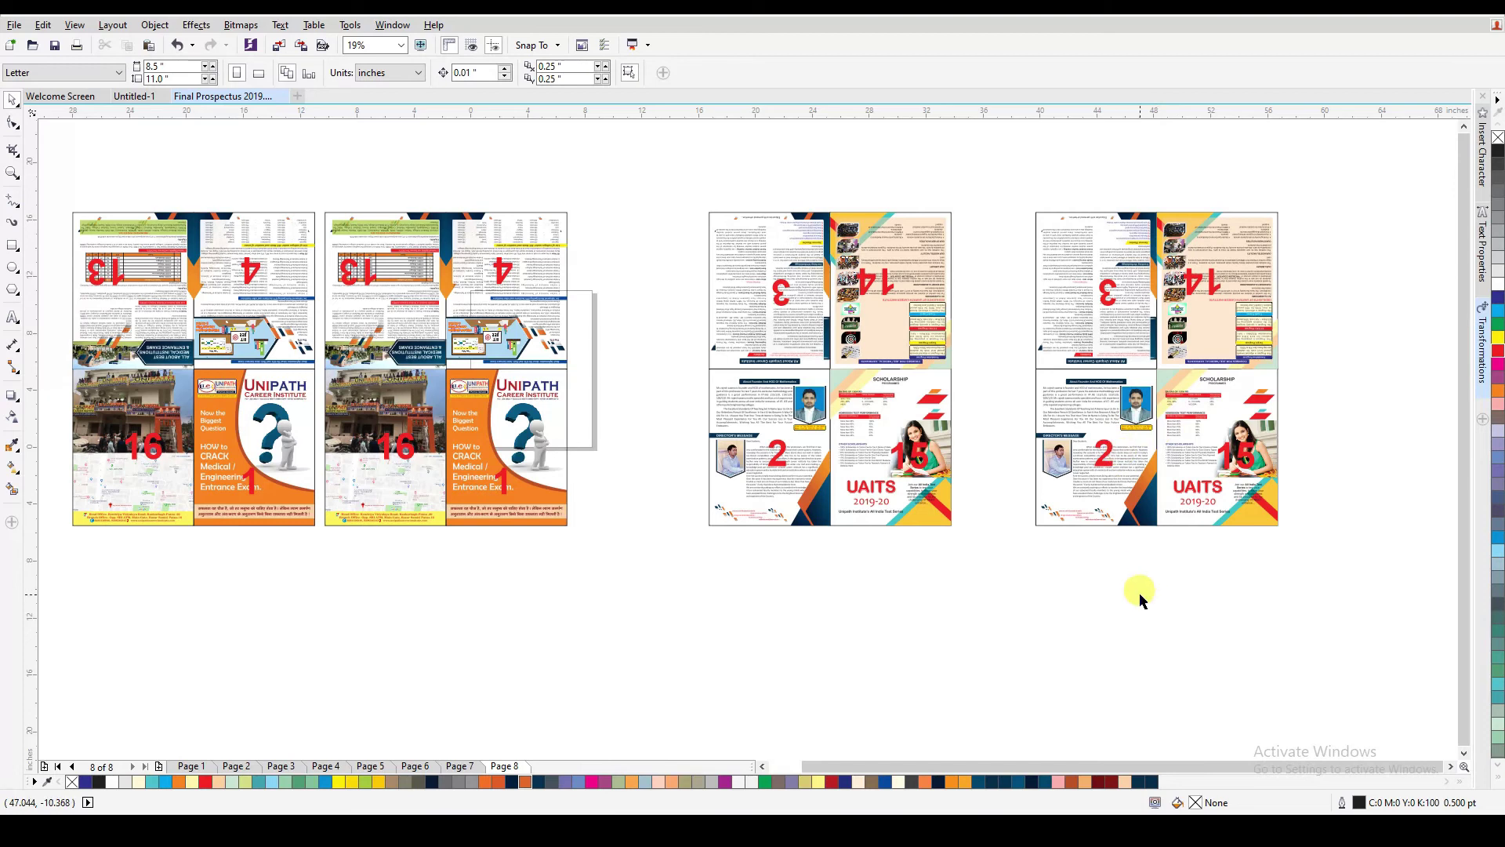
# - Change the red page number 1 to 5 on the inner of the two cover-side sheets
pyautogui.press('z')
pyautogui.moveTo(228, 156); pyautogui.dragTo(1027, 592)
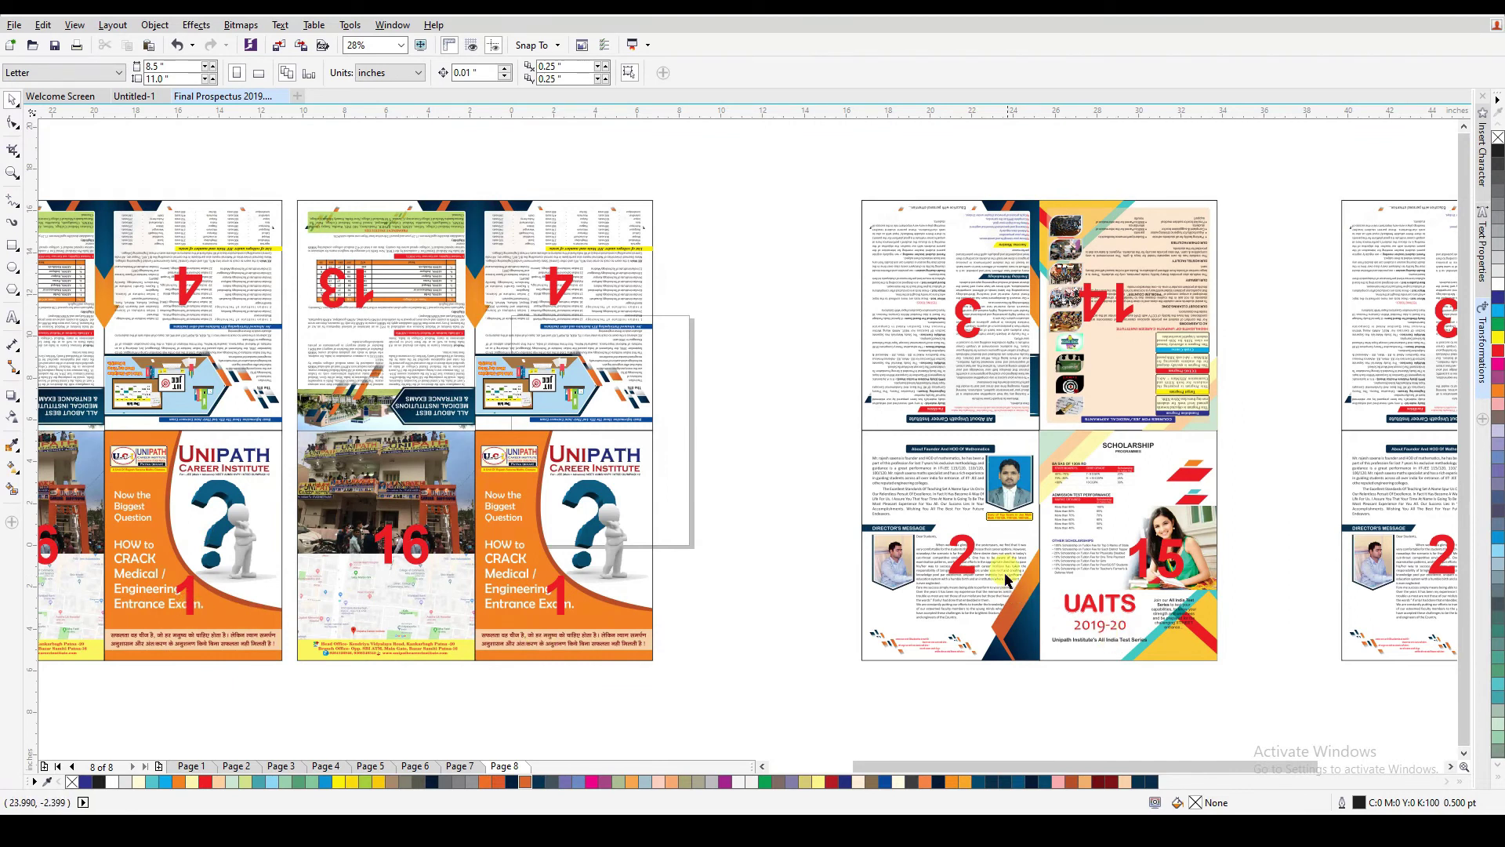
pyautogui.click(560, 590)
pyautogui.doubleClick(560, 590)
pyautogui.hotkey('ctrl', 'a')
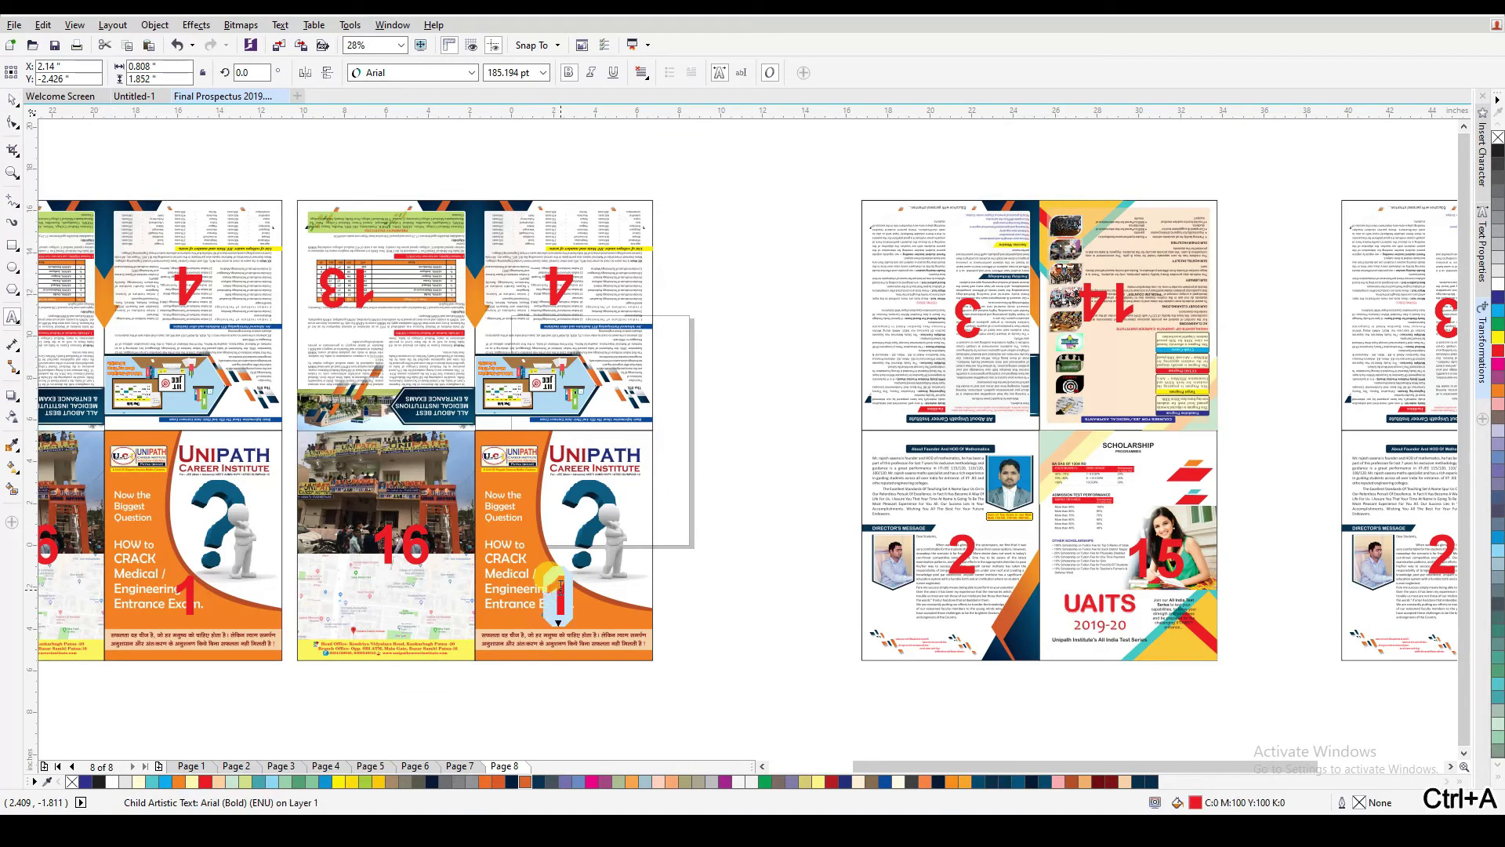
pyautogui.write('5')
pyautogui.hotkey('ctrl', 'space')
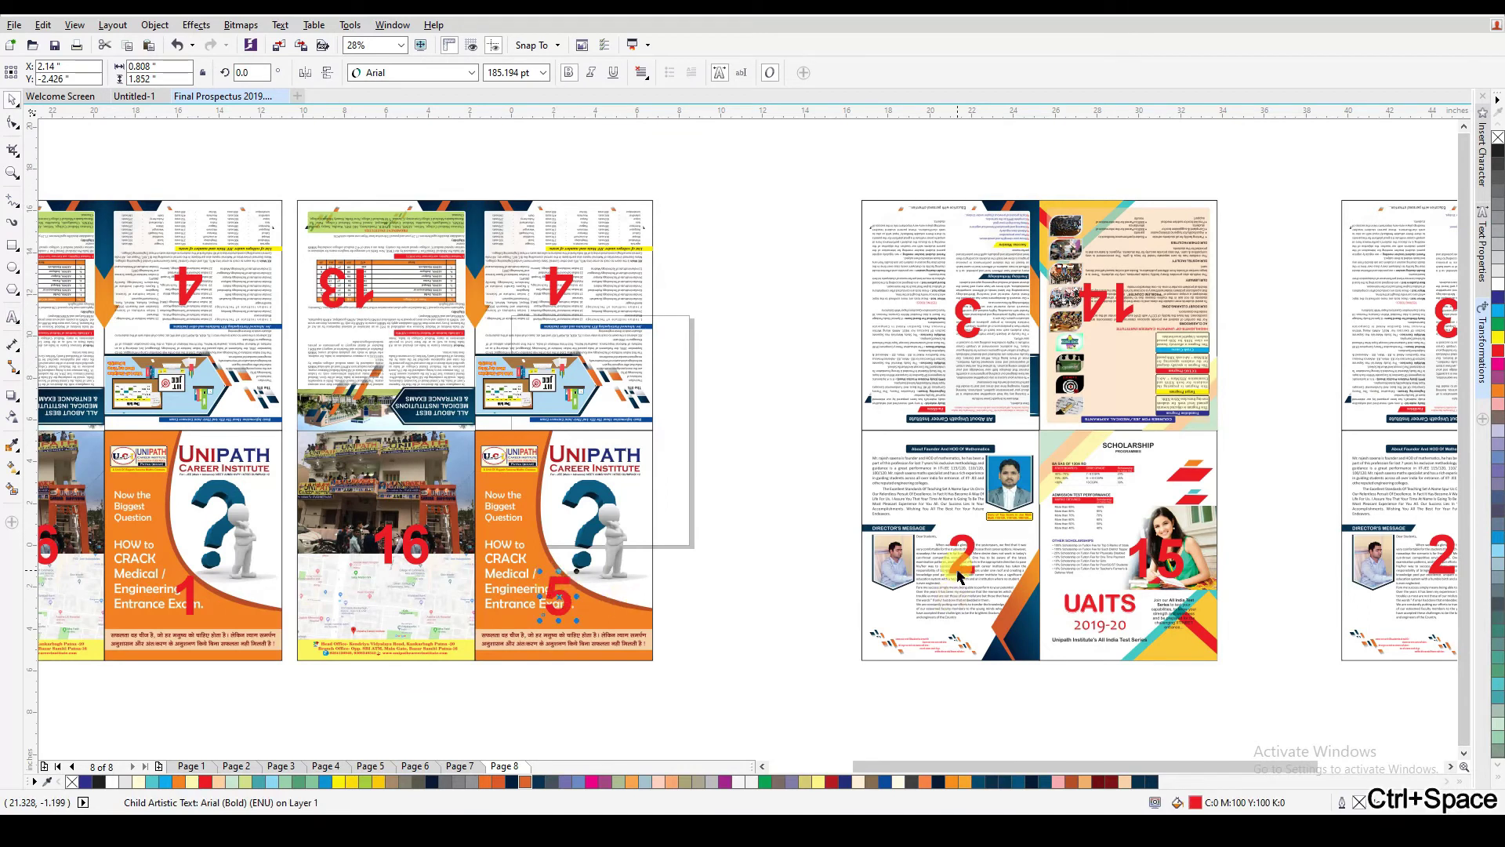
# - Change the red page number 2 to 6 on the inner sheet with pages 3, 14 and 15
pyautogui.doubleClick(963, 551)
pyautogui.hotkey('ctrl', 'a')
pyautogui.write('6')
pyautogui.hotkey('ctrl', 'space')
# - On the two inner sheets, change the red page number 3 to 7 and the red page number 4 to 8
pyautogui.doubleClick(976, 310)
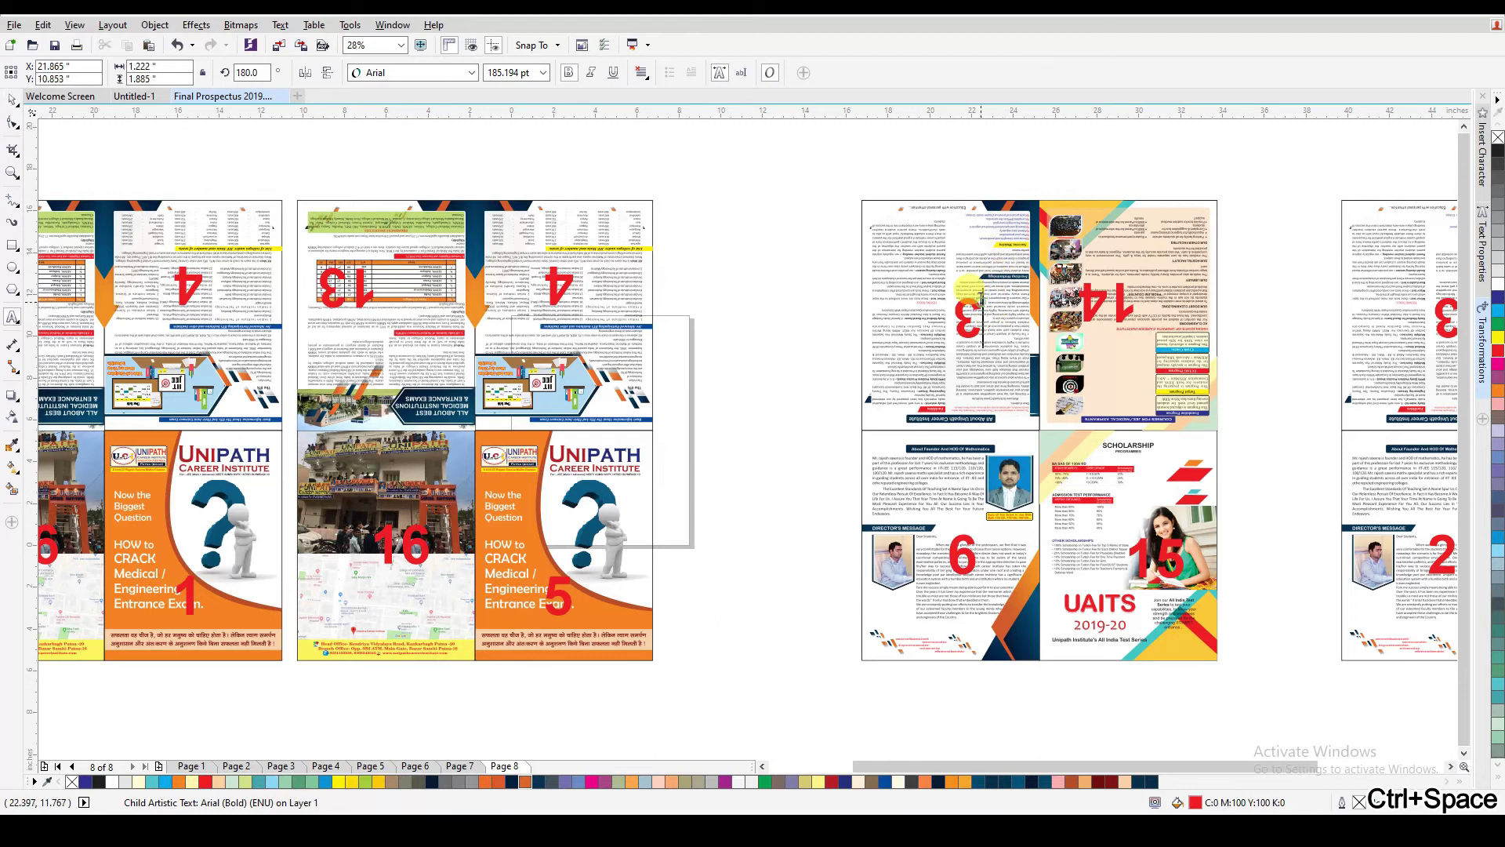
pyautogui.hotkey('ctrl', 'a')
pyautogui.write('7')
pyautogui.hotkey('ctrl', 'space')
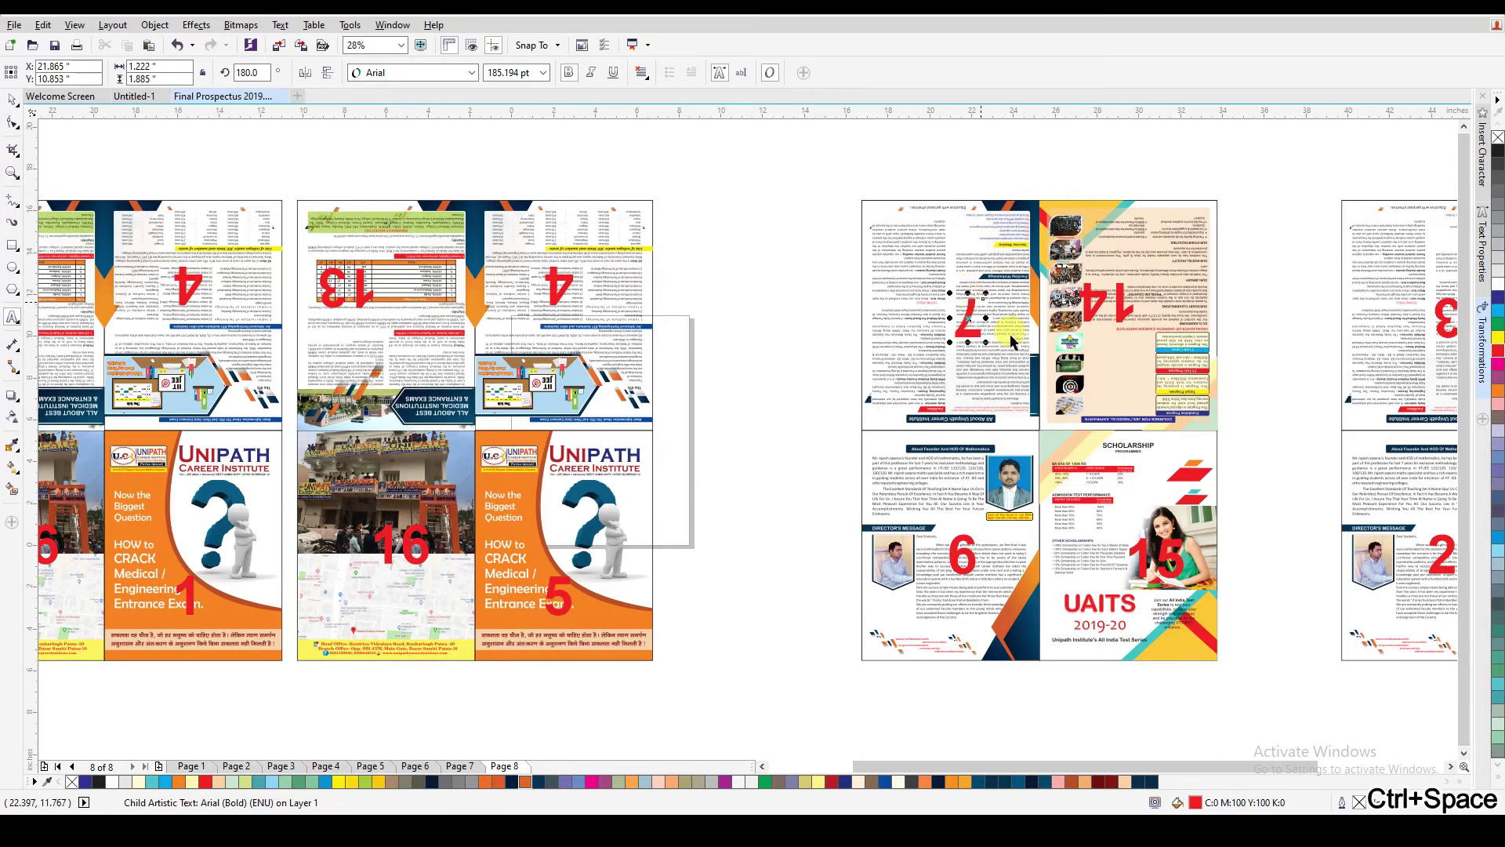
pyautogui.doubleClick(553, 271)
pyautogui.hotkey('ctrl', 'a')
pyautogui.write('8')
pyautogui.hotkey('ctrl', 'space')
# - On the two inner sheets, change the red page number 13 to 9 and the red page number 14 to 10
pyautogui.click(357, 286)
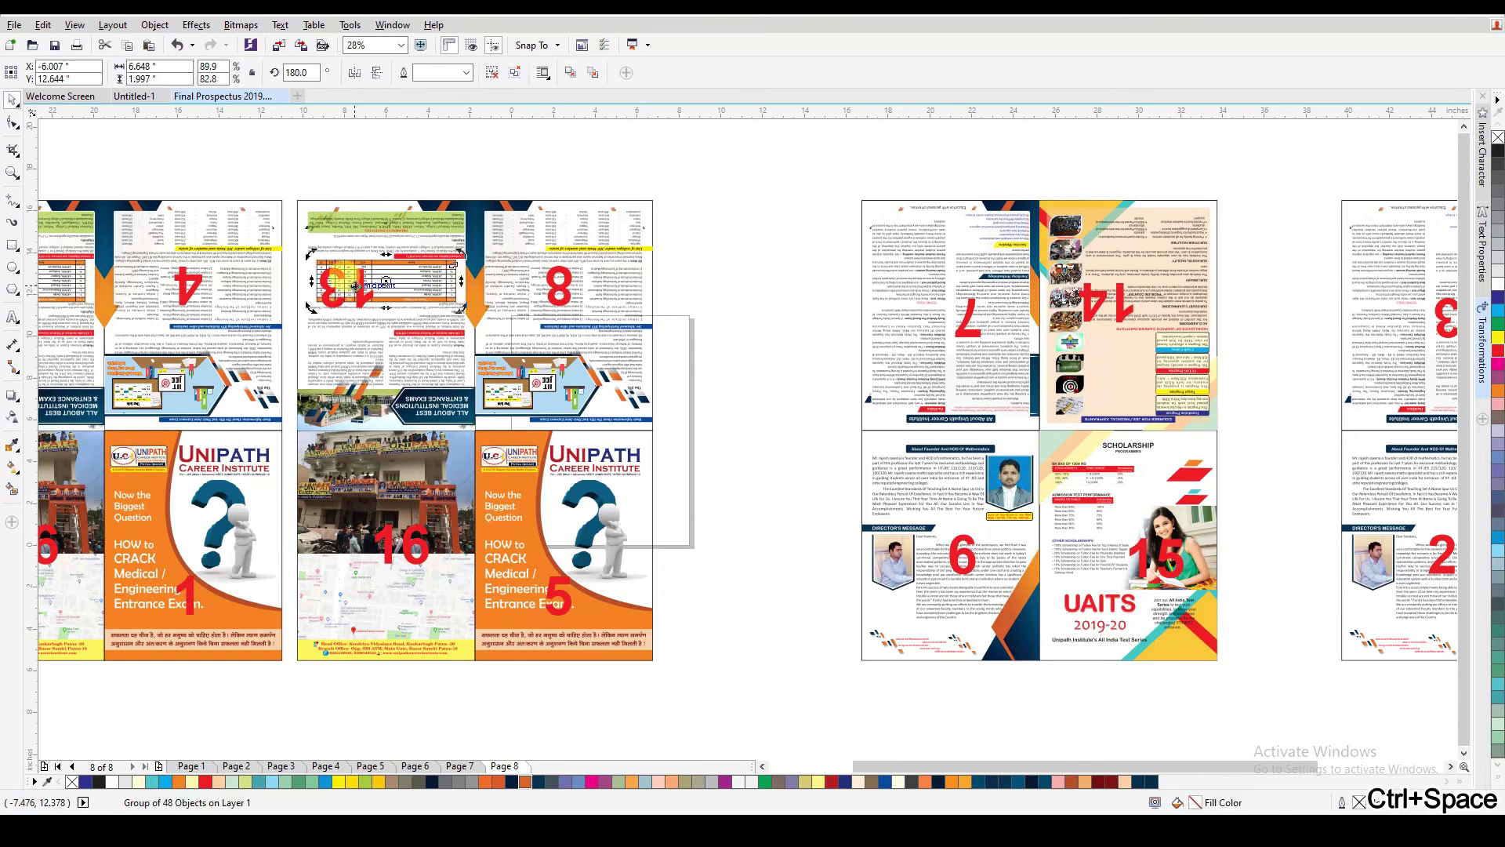
pyautogui.doubleClick(356, 285)
pyautogui.hotkey('ctrl', 'a')
pyautogui.write('6')
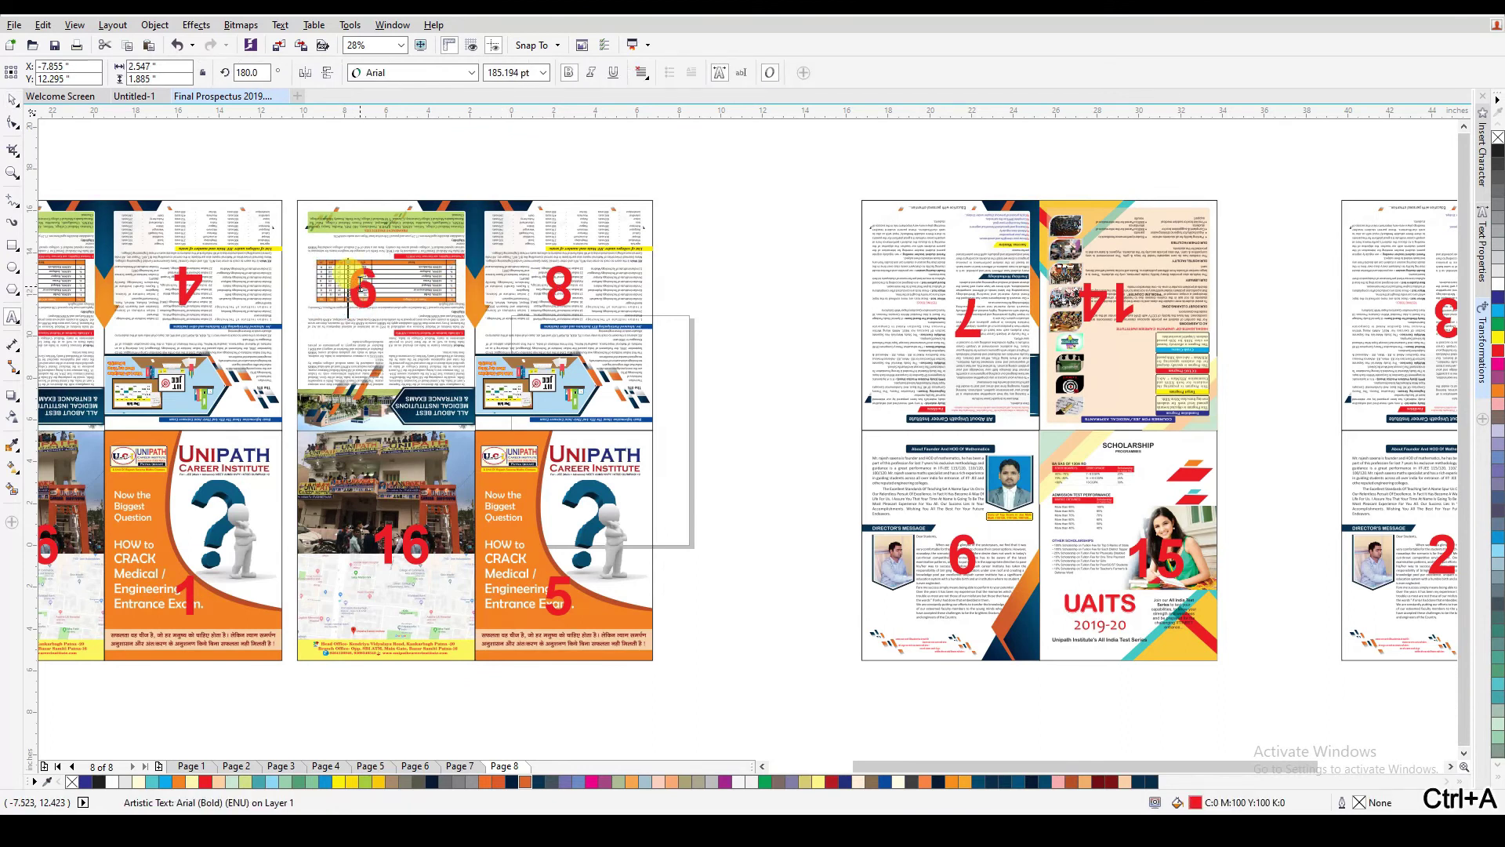
pyautogui.hotkey('ctrl', 'space')
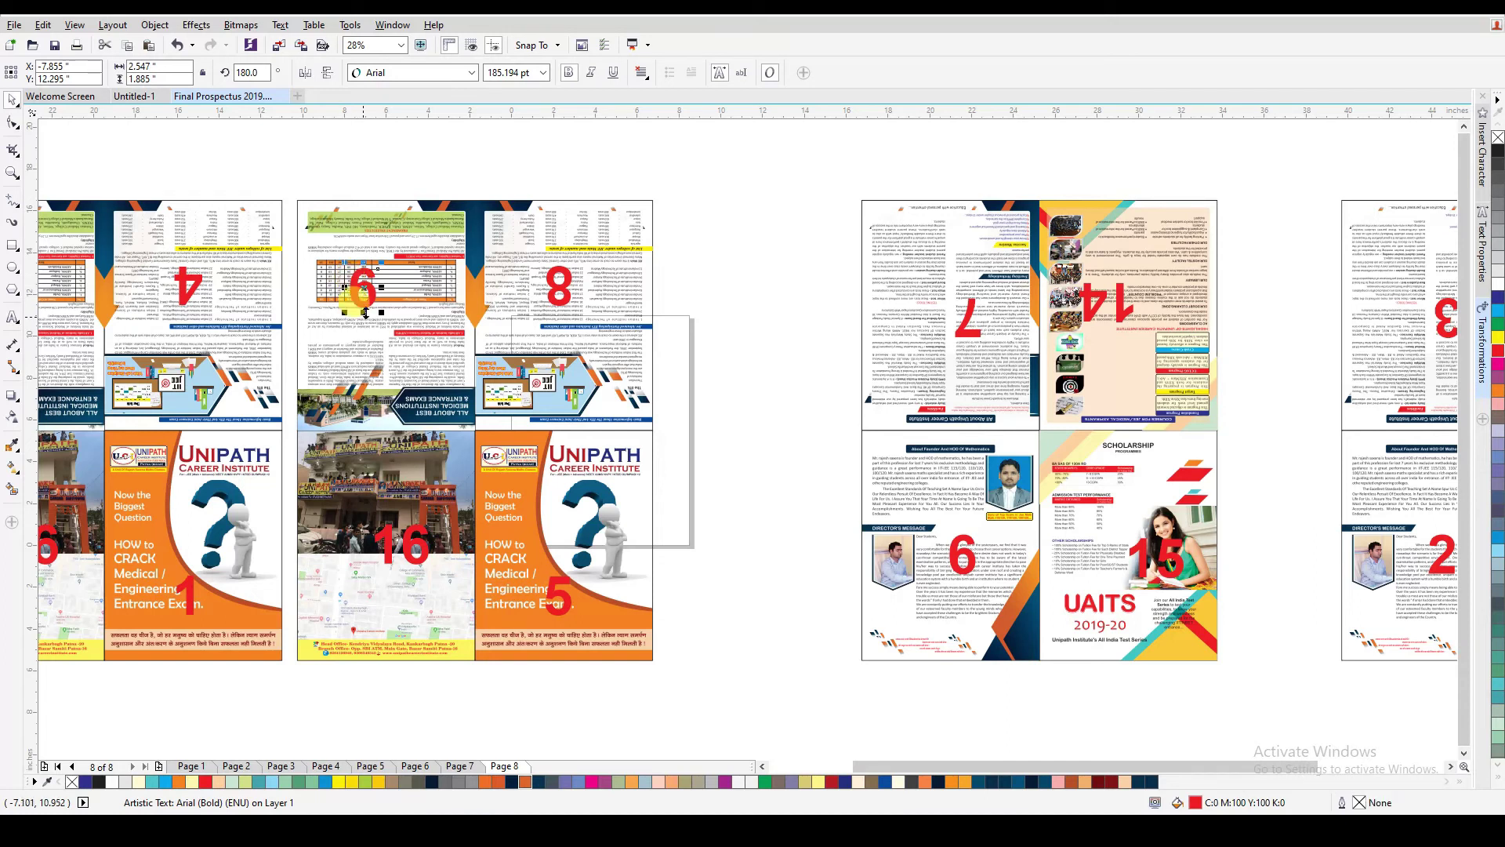
pyautogui.doubleClick(1120, 312)
pyautogui.hotkey('ctrl', 'a')
pyautogui.write('10')
pyautogui.hotkey('ctrl', 'space')
# - On the two inner sheets, change the red page number 15 to 11 and the red page number 16 to 12
pyautogui.doubleClick(1158, 546)
pyautogui.hotkey('ctrl', 'a')
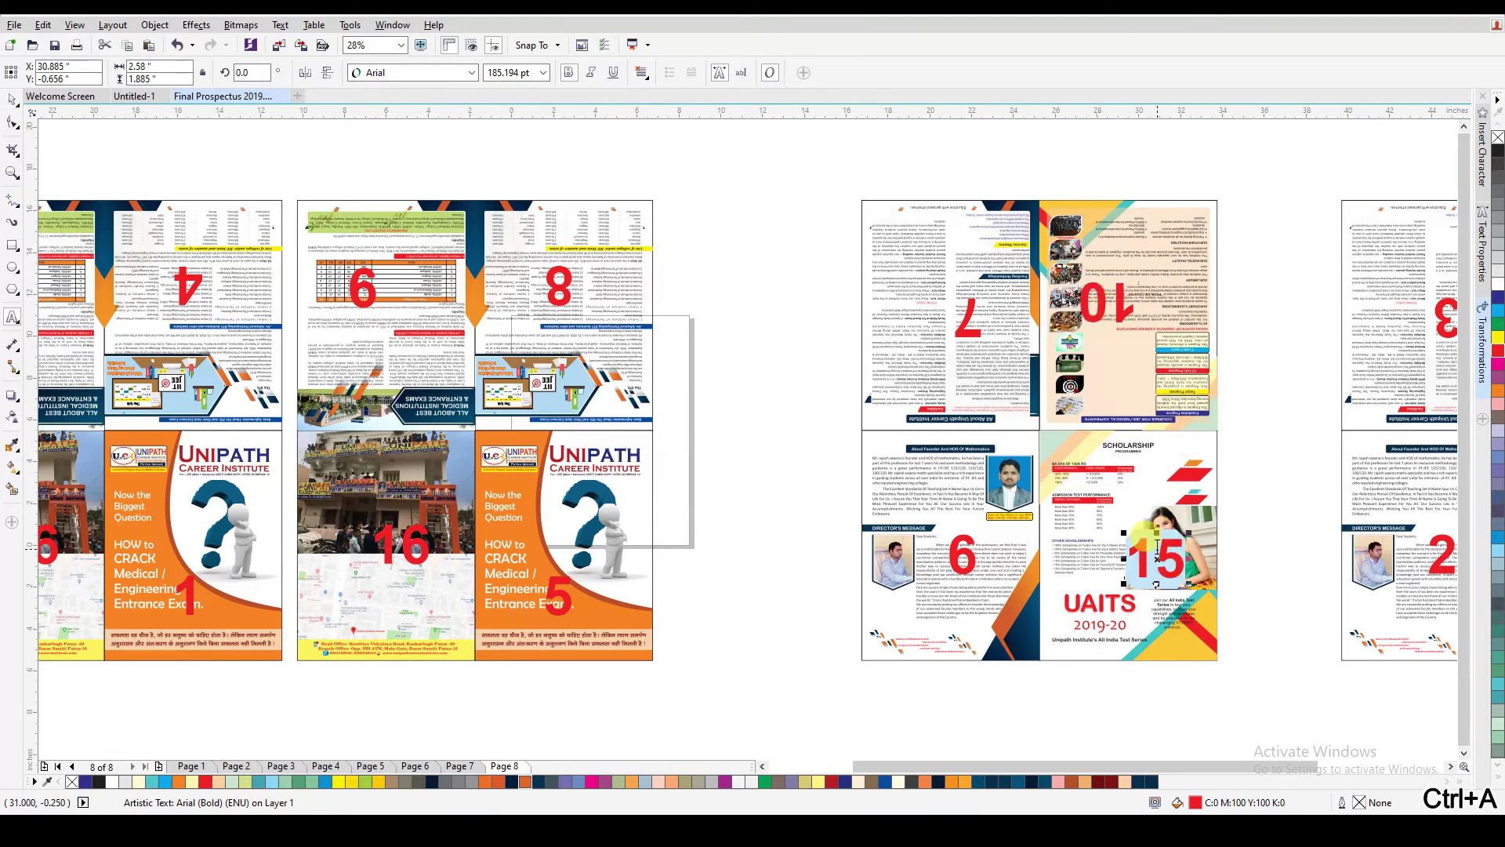
pyautogui.write('11')
pyautogui.hotkey('ctrl', 'space')
pyautogui.doubleClick(379, 549)
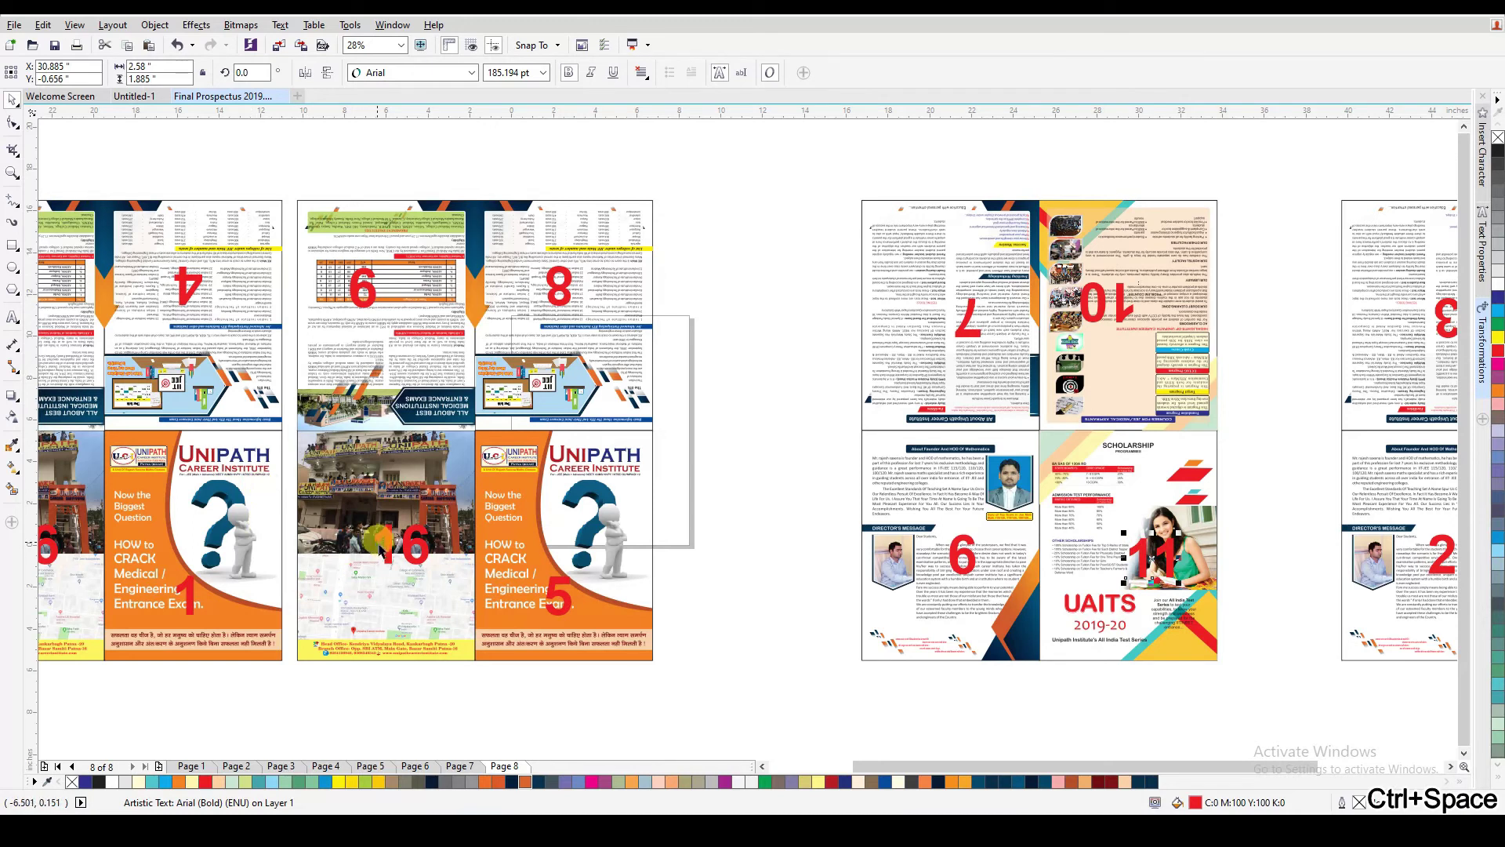
pyautogui.hotkey('ctrl', 'a')
pyautogui.write('12')
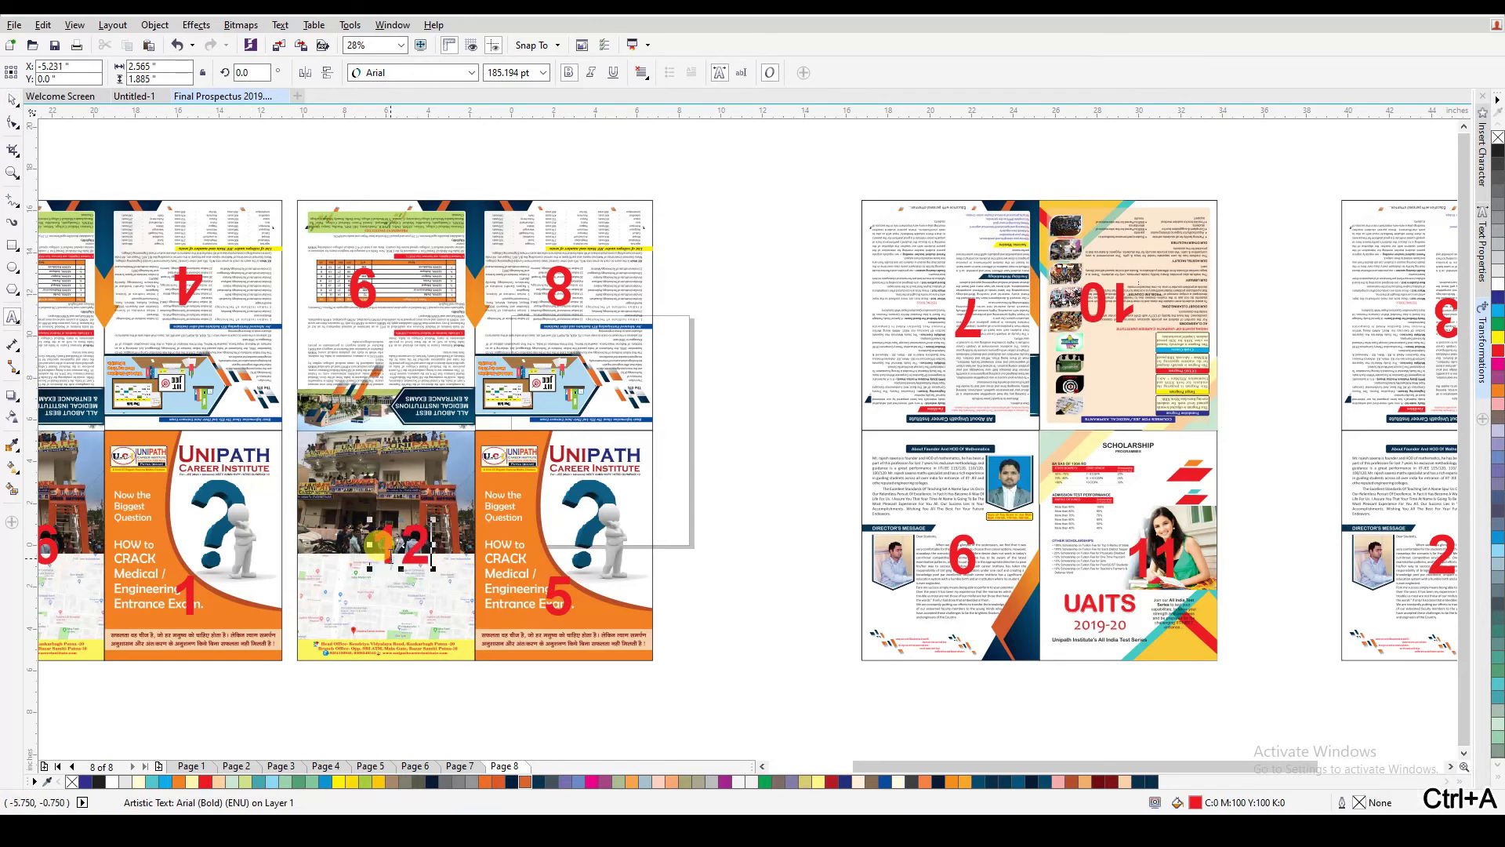
pyautogui.hotkey('ctrl', 'space')
# - Group the inner cover-side sheet with pages 9, 8, 12 and 5 and rotate it 180 degrees
pyautogui.scroll(-1, 579, 567)
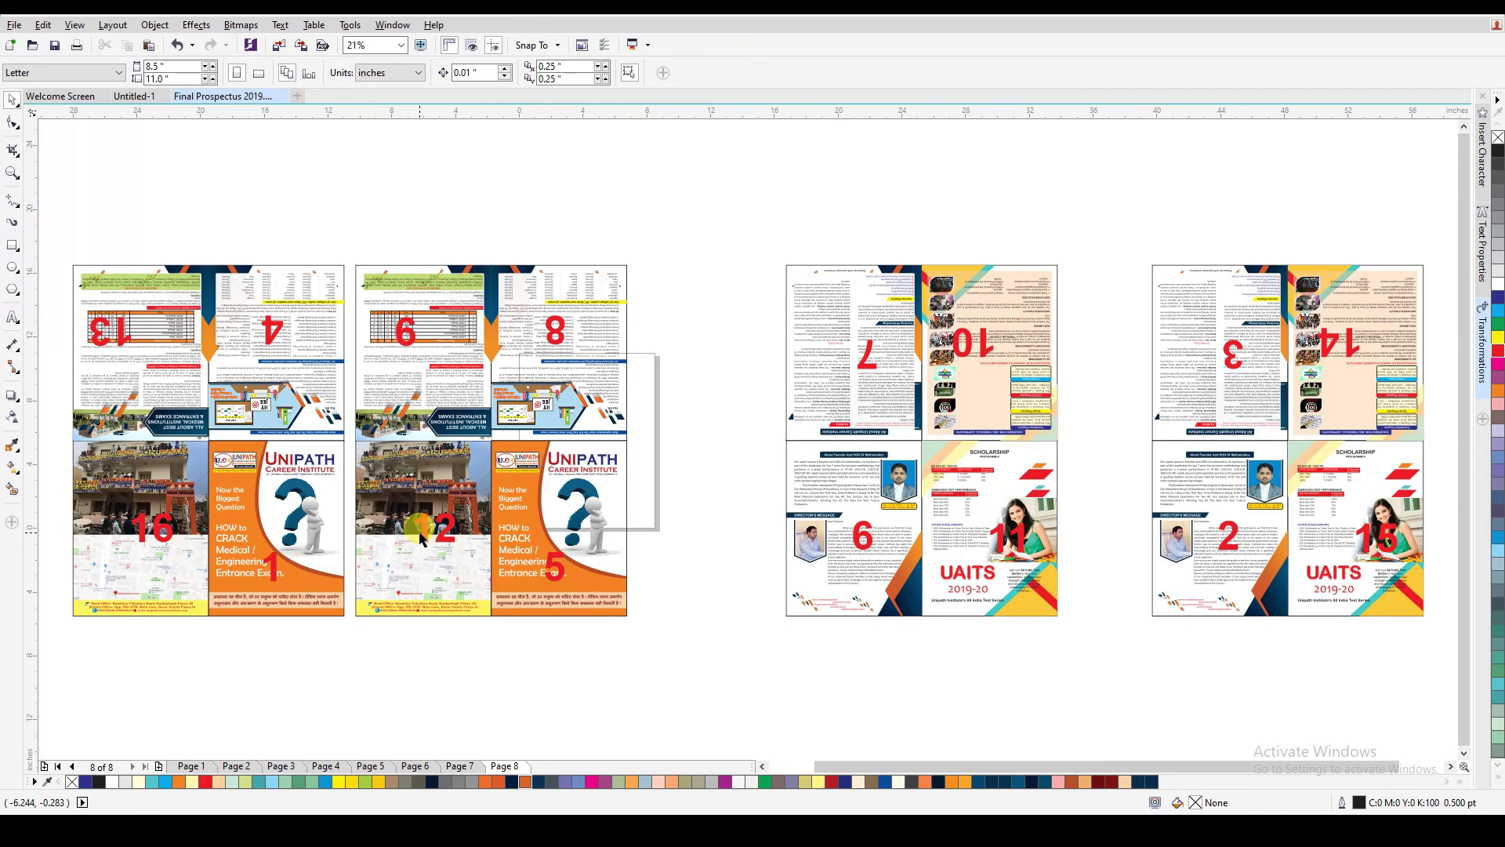
pyautogui.moveTo(350, 250); pyautogui.dragTo(664, 674)
pyautogui.hotkey('ctrl', 'g')
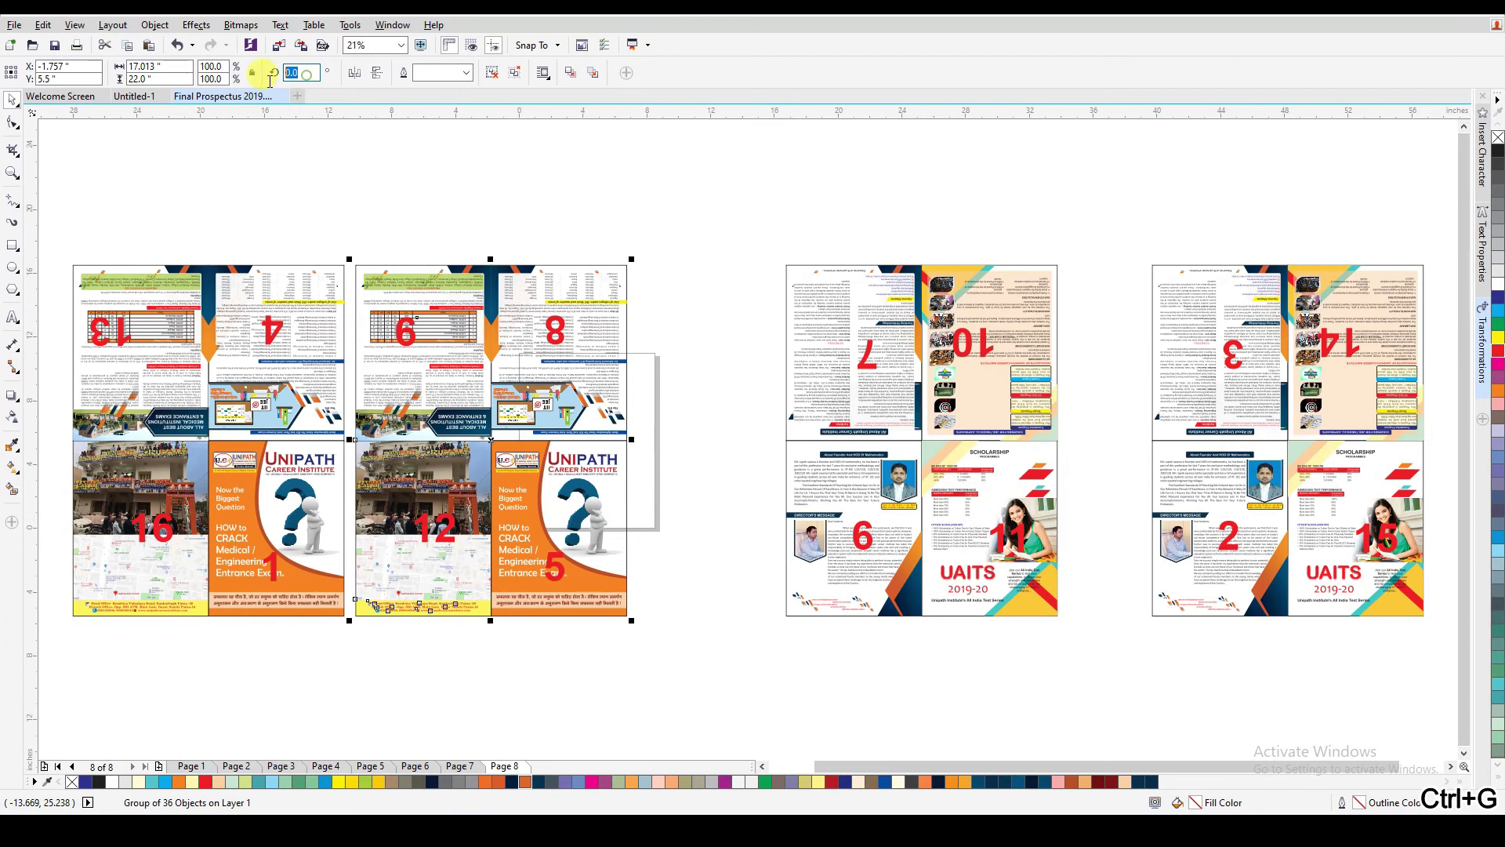
pyautogui.write('180')
pyautogui.press('Return')
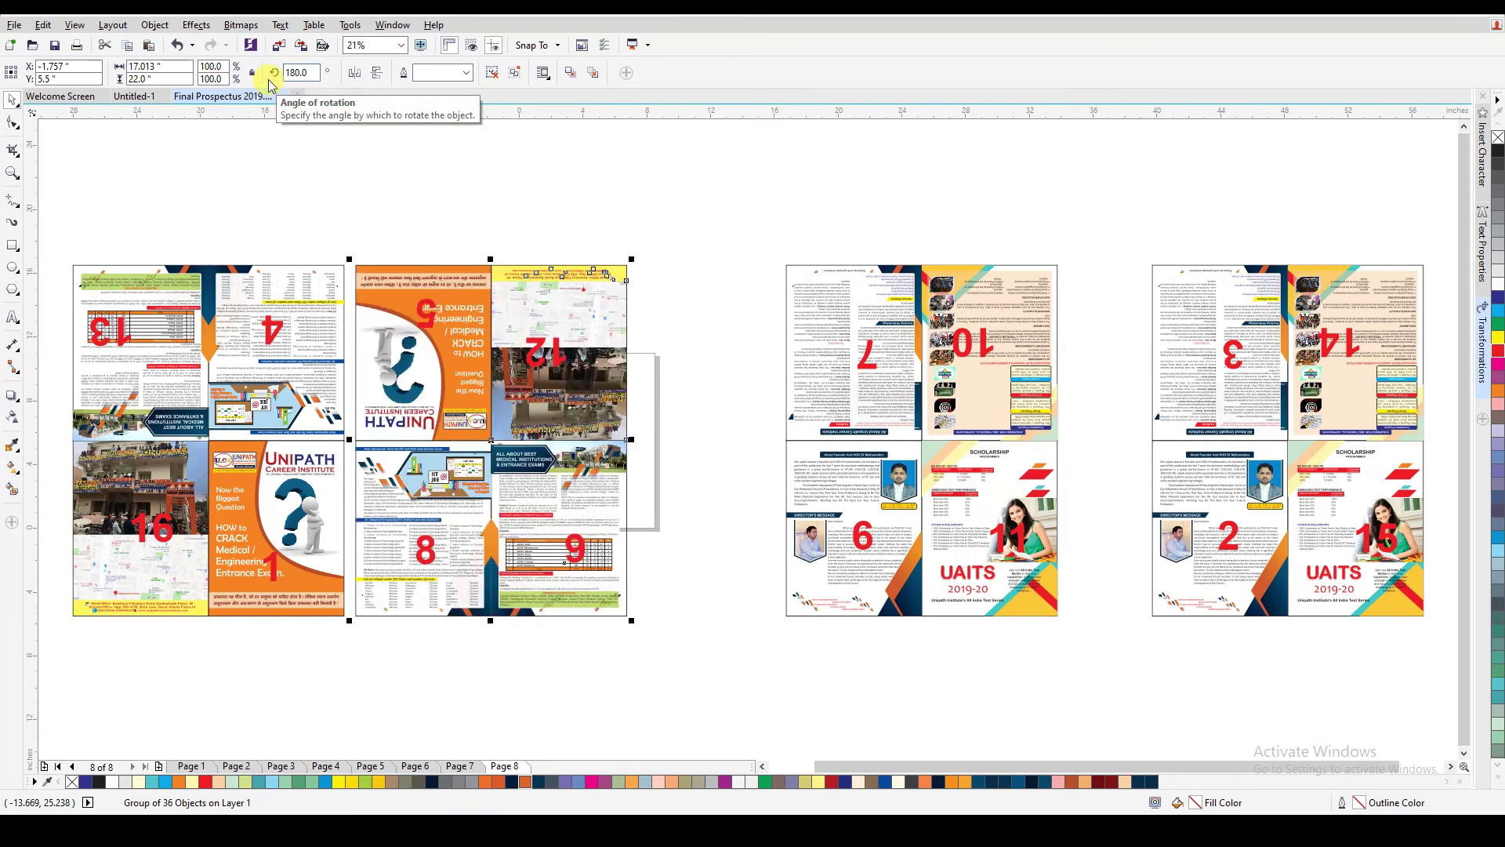
# - Mirror the rotated sheet horizontally and move it over the sheet with pages 13, 4, 16 and 1
pyautogui.click(358, 74)
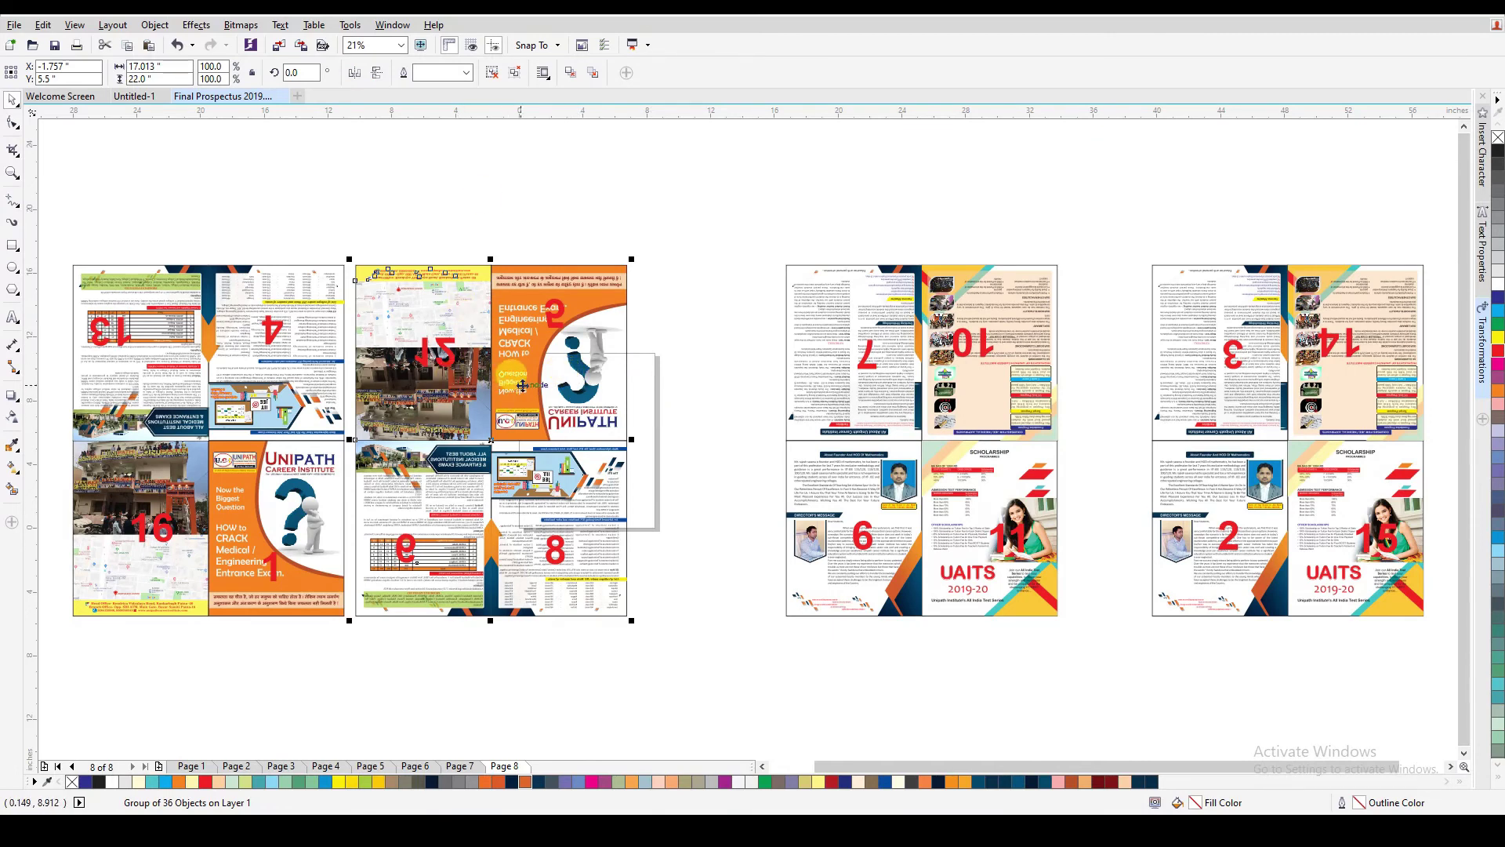
pyautogui.moveTo(472, 379); pyautogui.dragTo(246, 366)
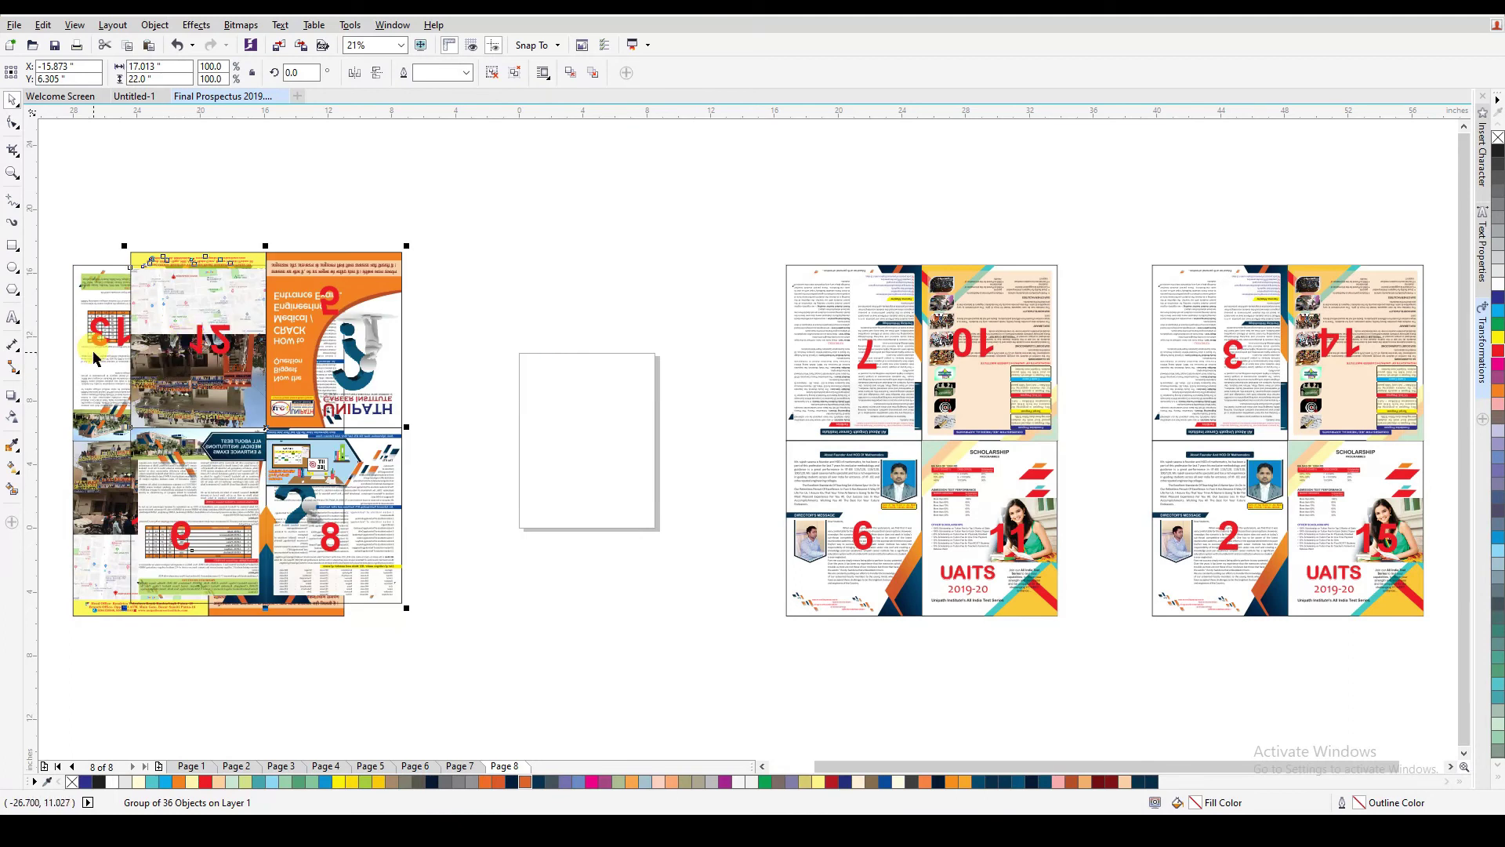
pyautogui.moveTo(429, 400); pyautogui.dragTo(276, 378)
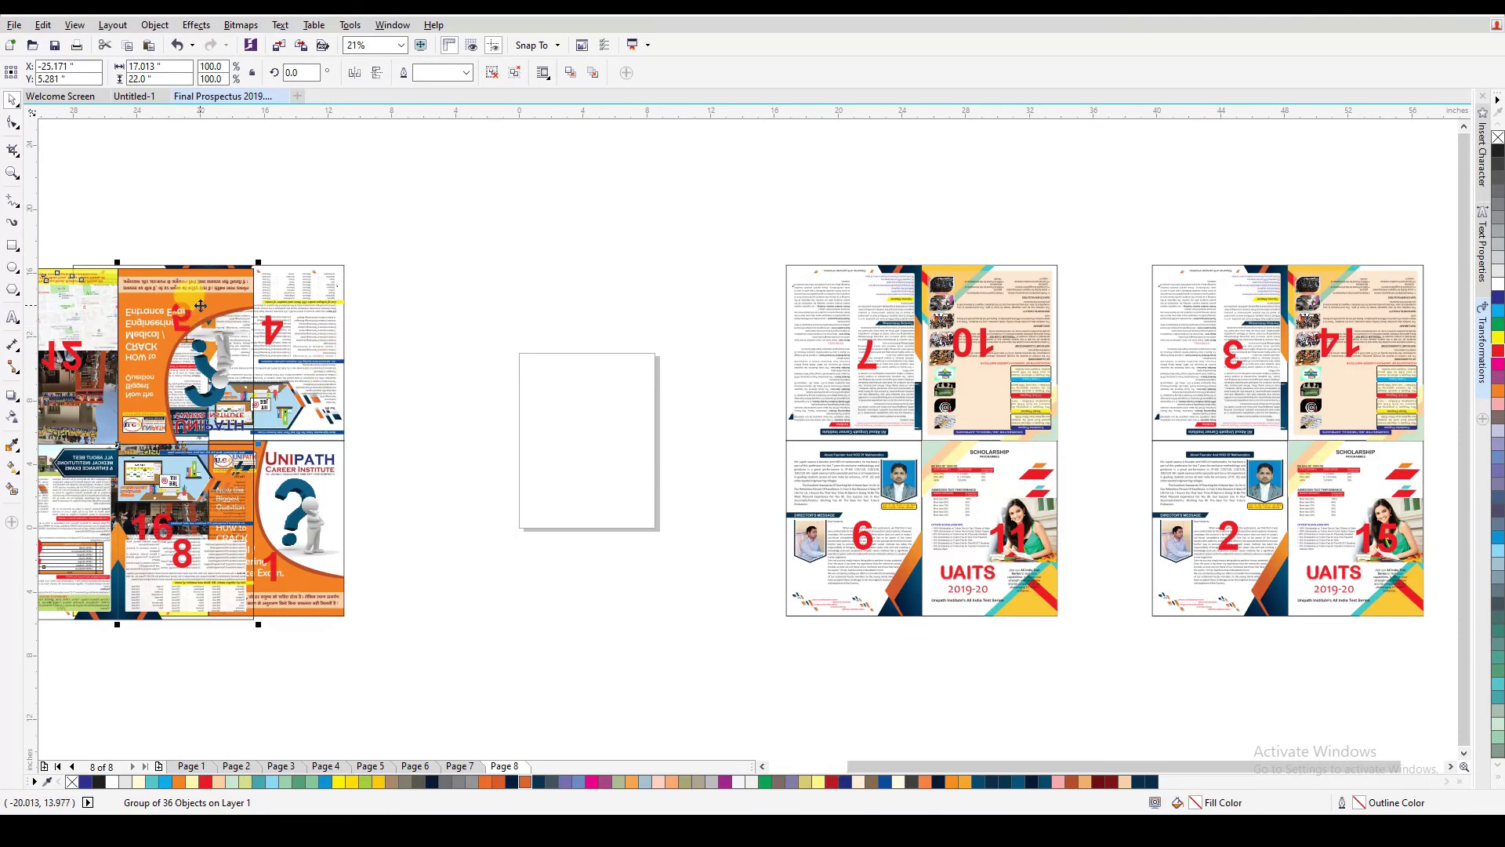
# - Undo the sheet's move, mirroring, rotation and grouping, along with the renumbering of pages on the two inner sheets
pyautogui.hotkey('ctrl', 'z')
pyautogui.hotkey('ctrl', 'z')
pyautogui.hotkey('ctrl', 'z')
pyautogui.hotkey('ctrl', 'z')
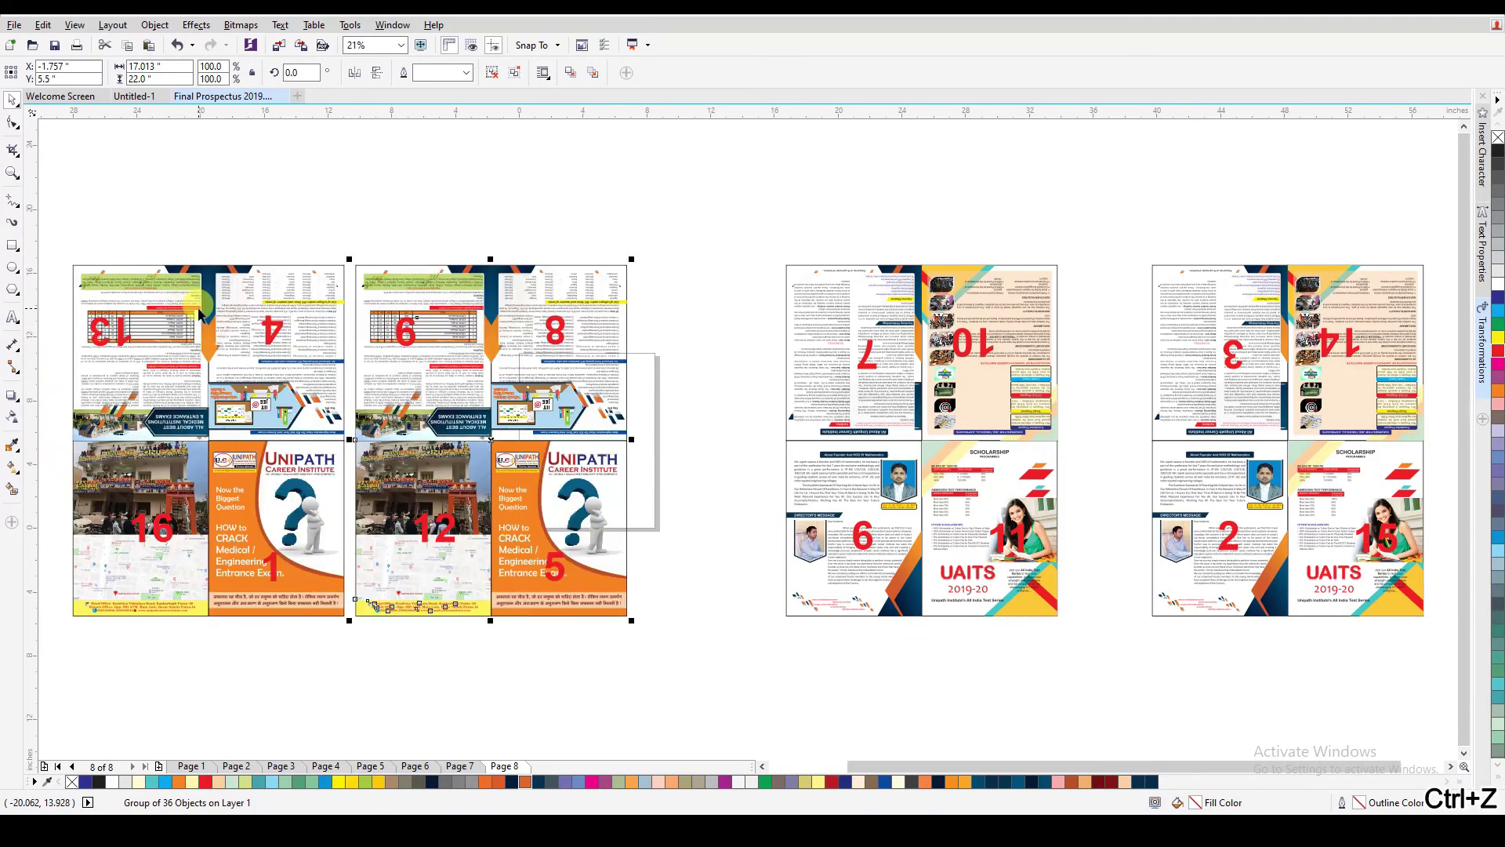
pyautogui.hotkey('ctrl', 'z')
pyautogui.hotkey('ctrl', 'z')
pyautogui.hotkey('ctrl', 'z')
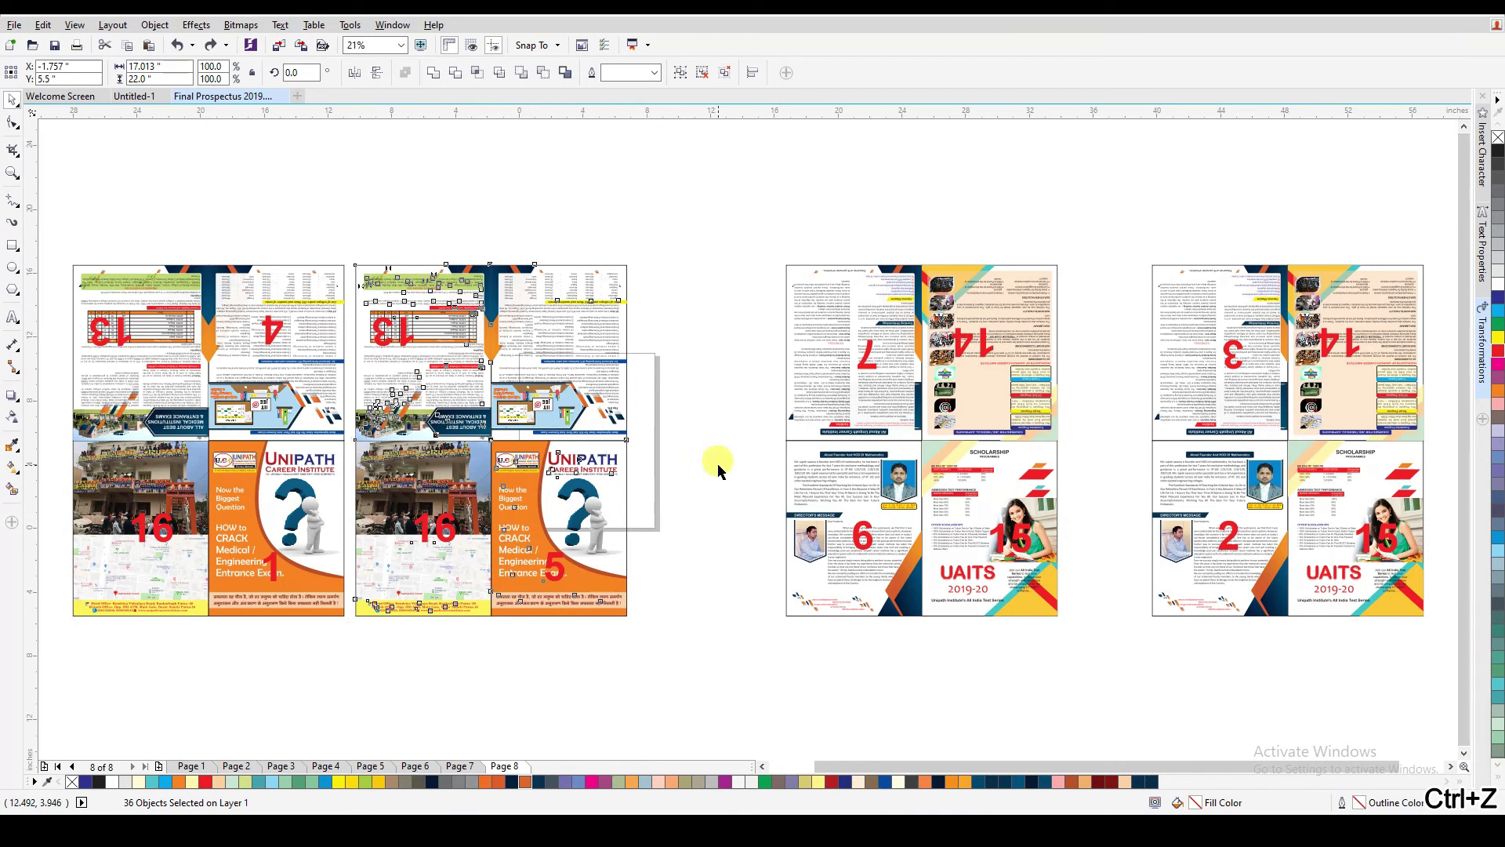
pyautogui.click(729, 428)
pyautogui.hotkey('ctrl', 'shift', 'z')
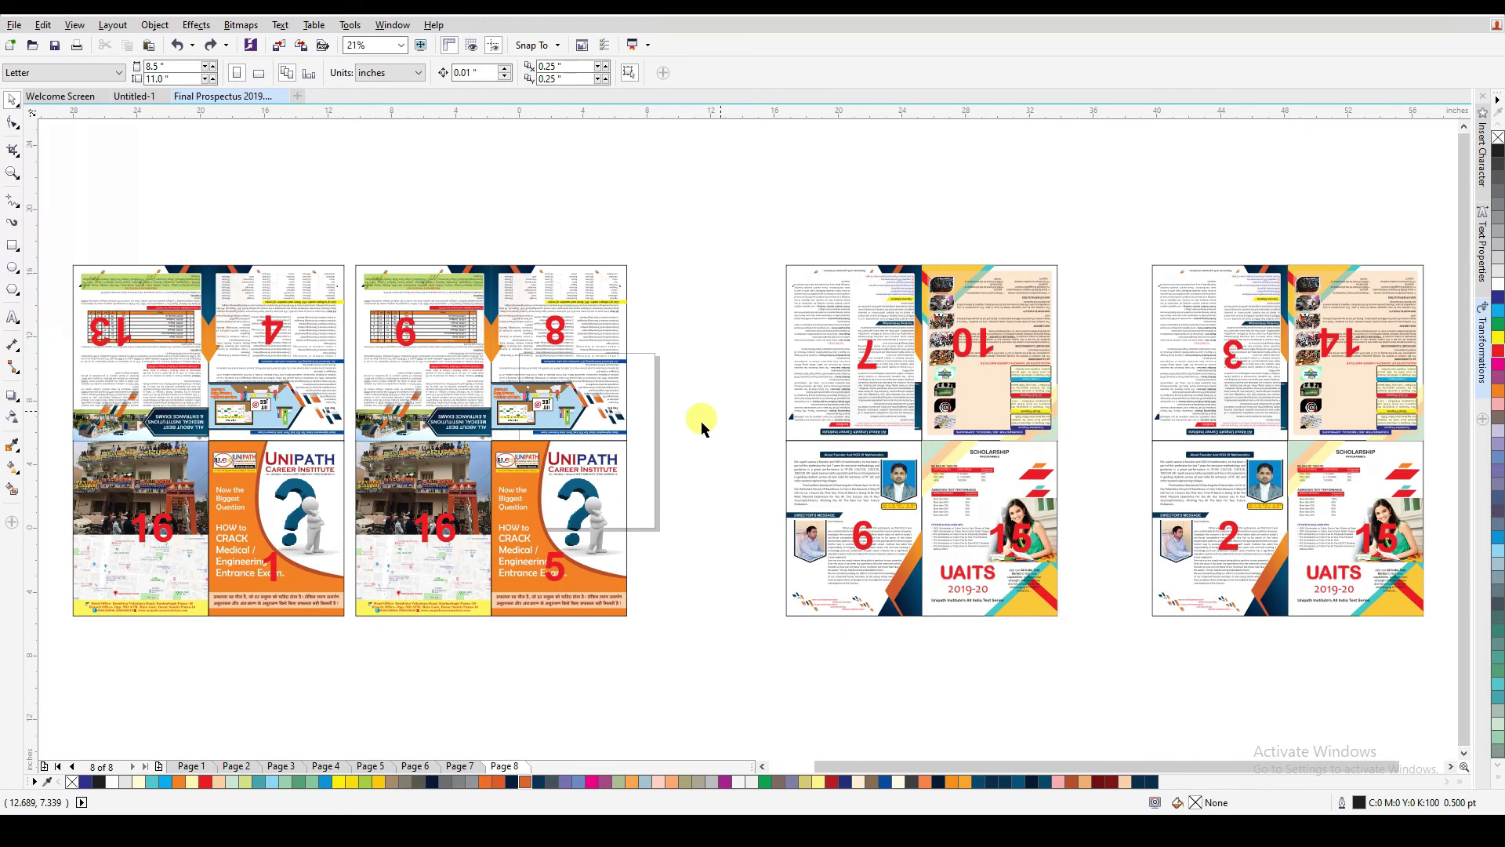
pyautogui.hotkey('ctrl', 'z')
pyautogui.hotkey('ctrl', 'z')
pyautogui.hotkey('ctrl', 'z')
pyautogui.hotkey('ctrl', 'z')
pyautogui.hotkey('ctrl', 'z')
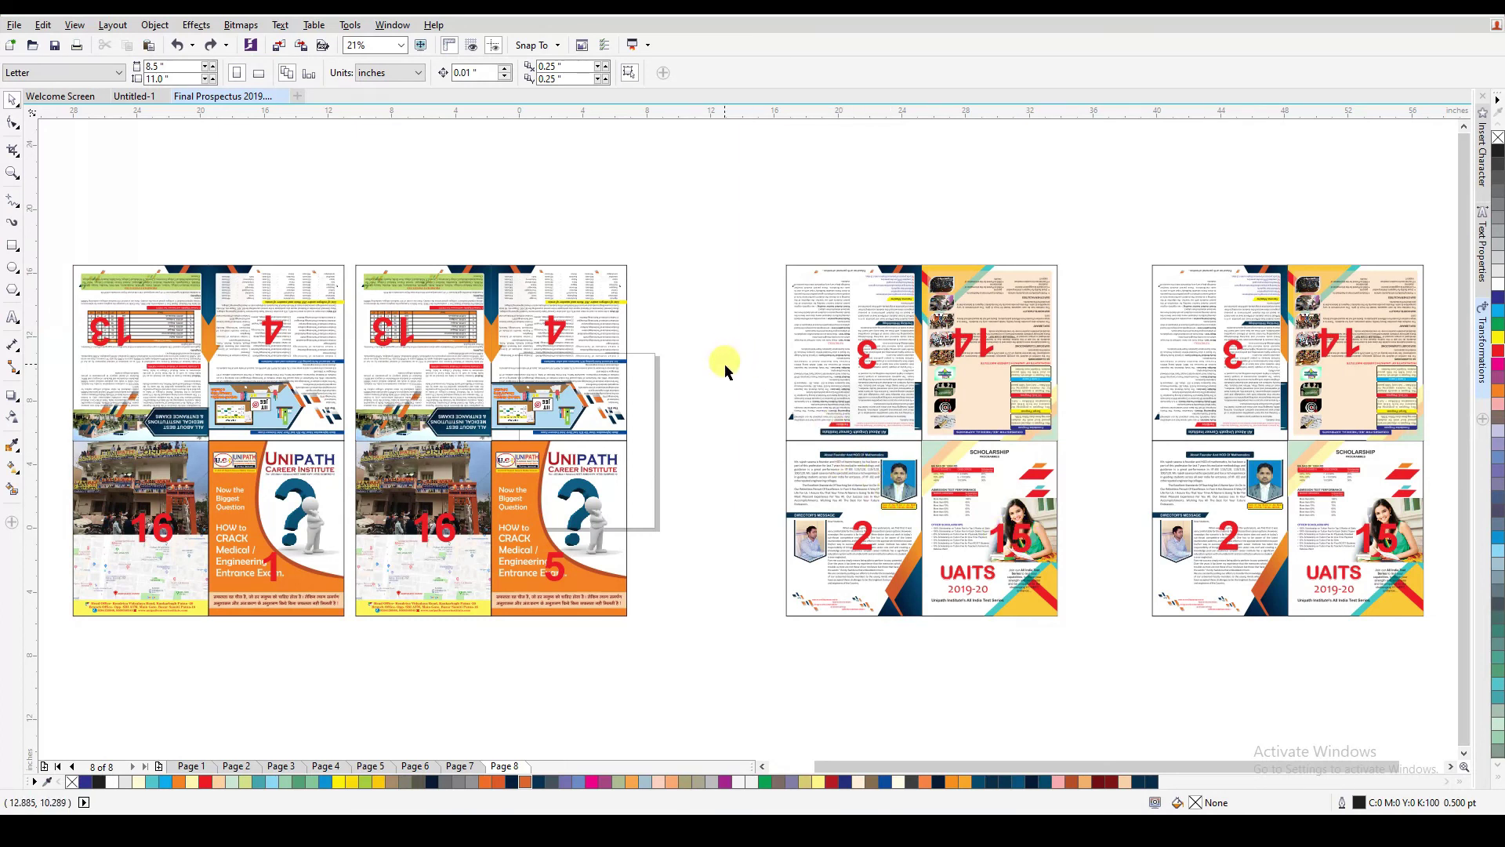
# - Delete the two inner sheets and move the remaining sheet with pages 3, 14, 2 and 15 closer to the blank page
pyautogui.moveTo(338, 225); pyautogui.dragTo(1092, 704)
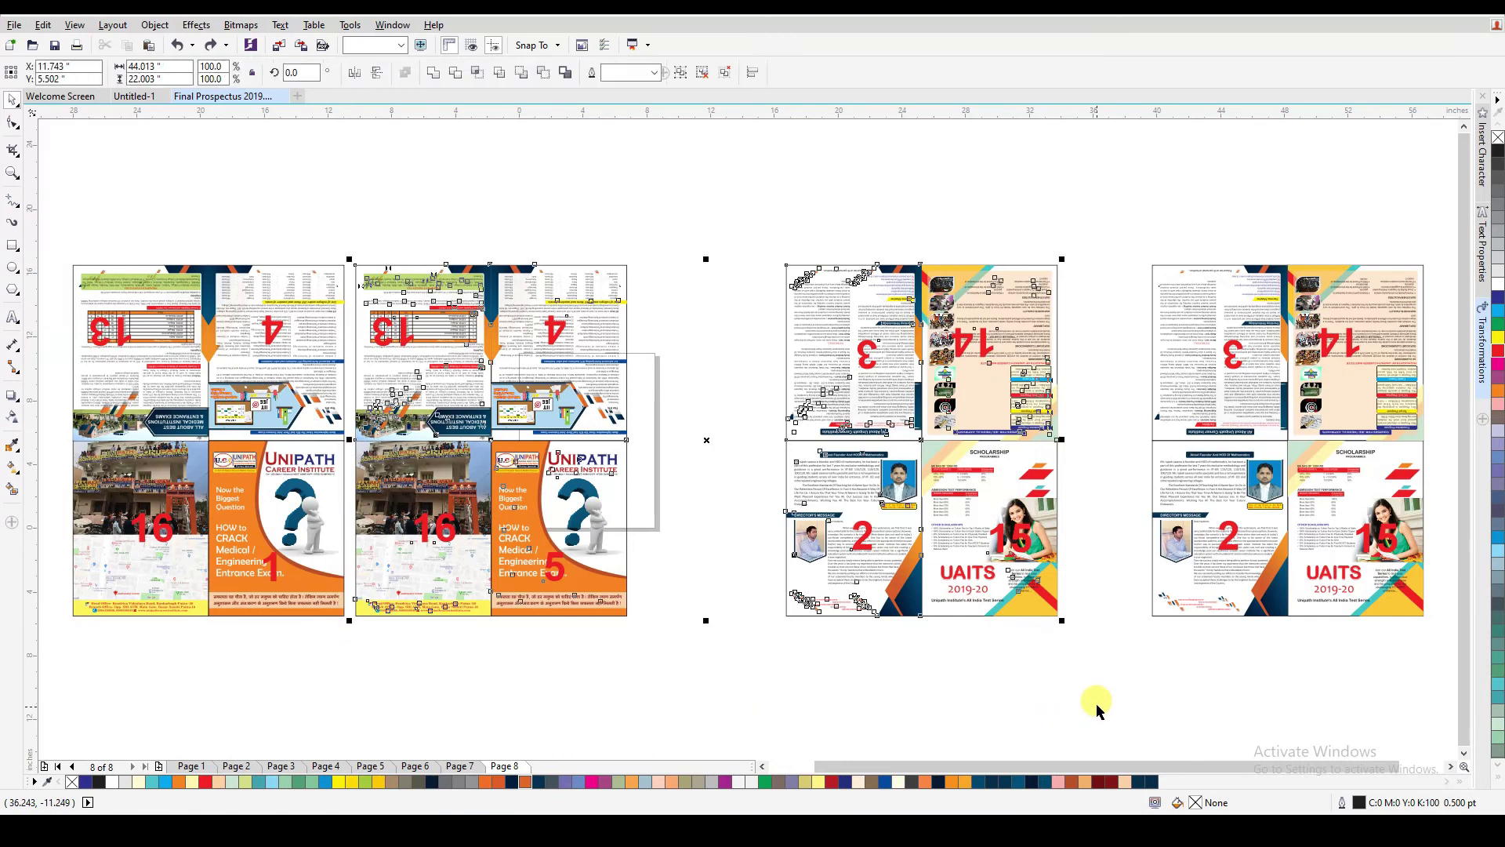
pyautogui.press('Delete')
pyautogui.moveTo(1032, 172); pyautogui.dragTo(1437, 648)
pyautogui.moveTo(1341, 615); pyautogui.dragTo(933, 614)
# - Move the sheet with pages 13, 4, 16 and 1 closer to the other side of the blank page
pyautogui.moveTo(433, 664)
pyautogui.mouseDown()
pyautogui.moveTo(343, 533)
pyautogui.moveTo(55, 204)
pyautogui.moveTo(421, 682)
pyautogui.mouseUp()
pyautogui.click(396, 375)
pyautogui.moveTo(304, 572); pyautogui.dragTo(447, 561)
pyautogui.click(681, 302)
pyautogui.press('F4')
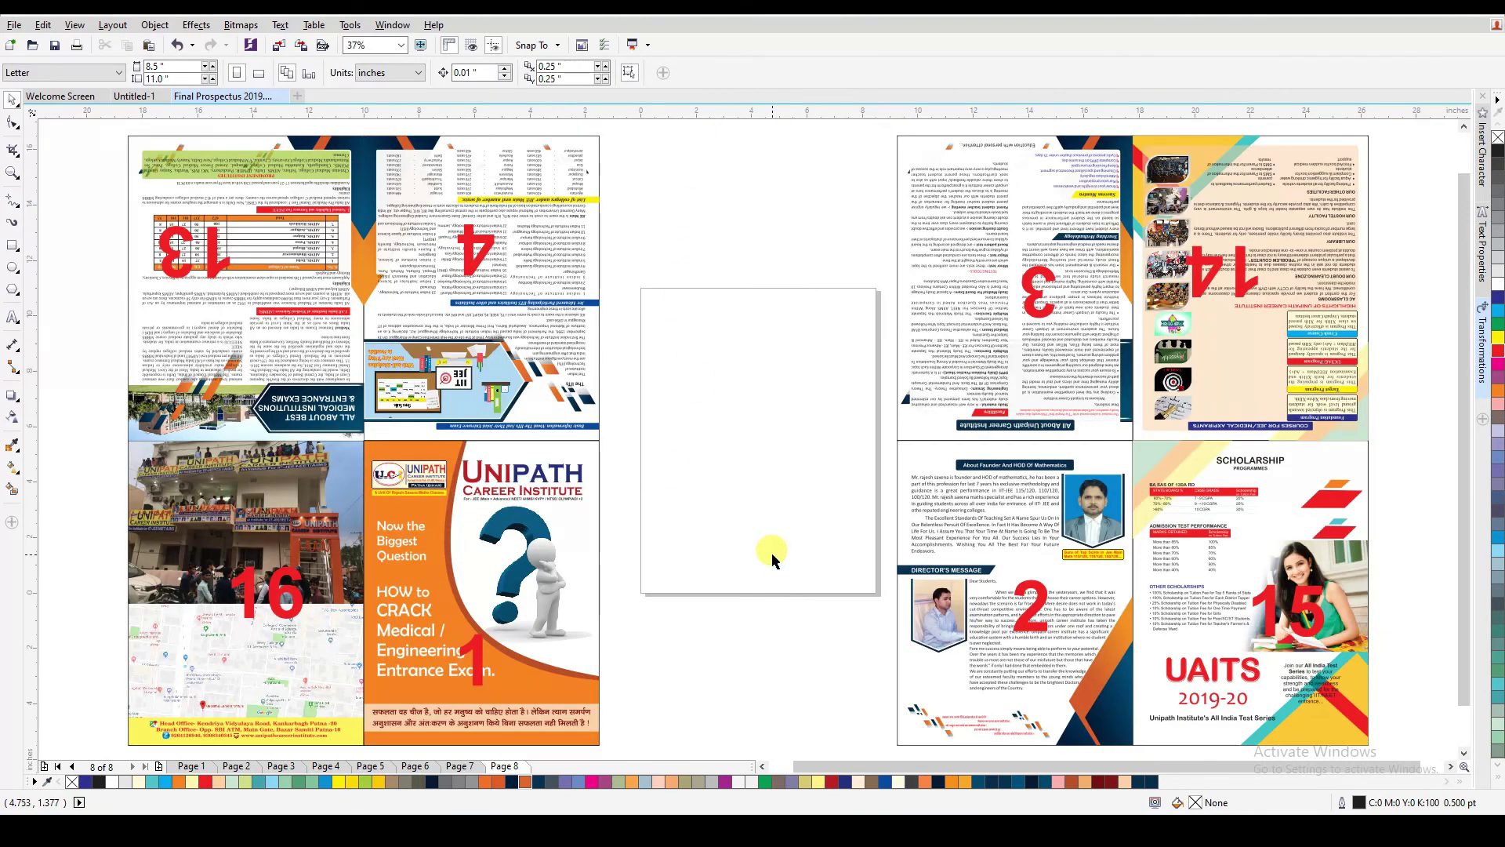
pyautogui.scroll(-2, 659, 447)
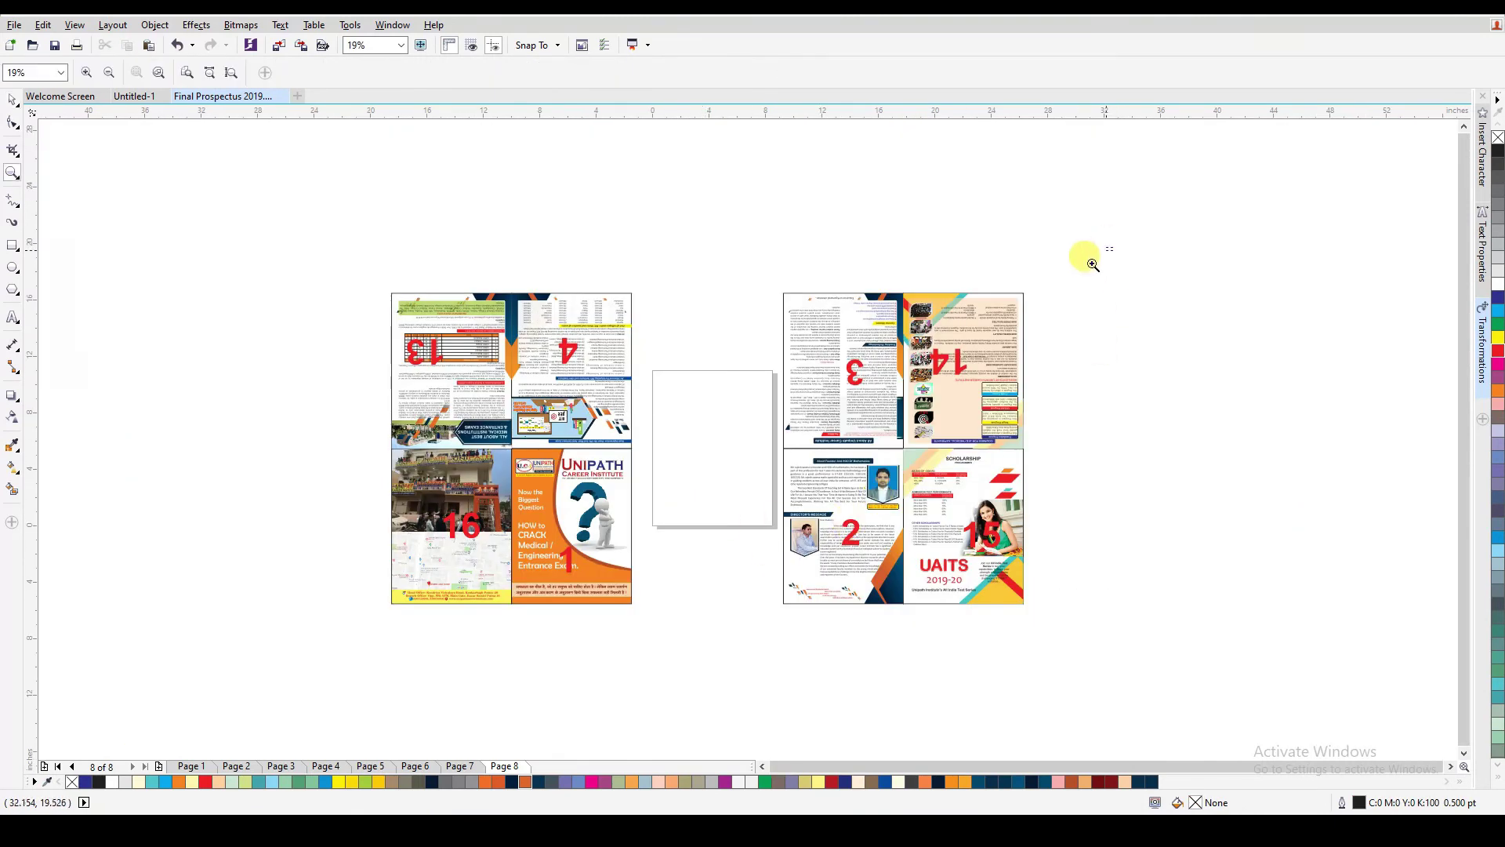
pyautogui.scroll(1, 672, 495)
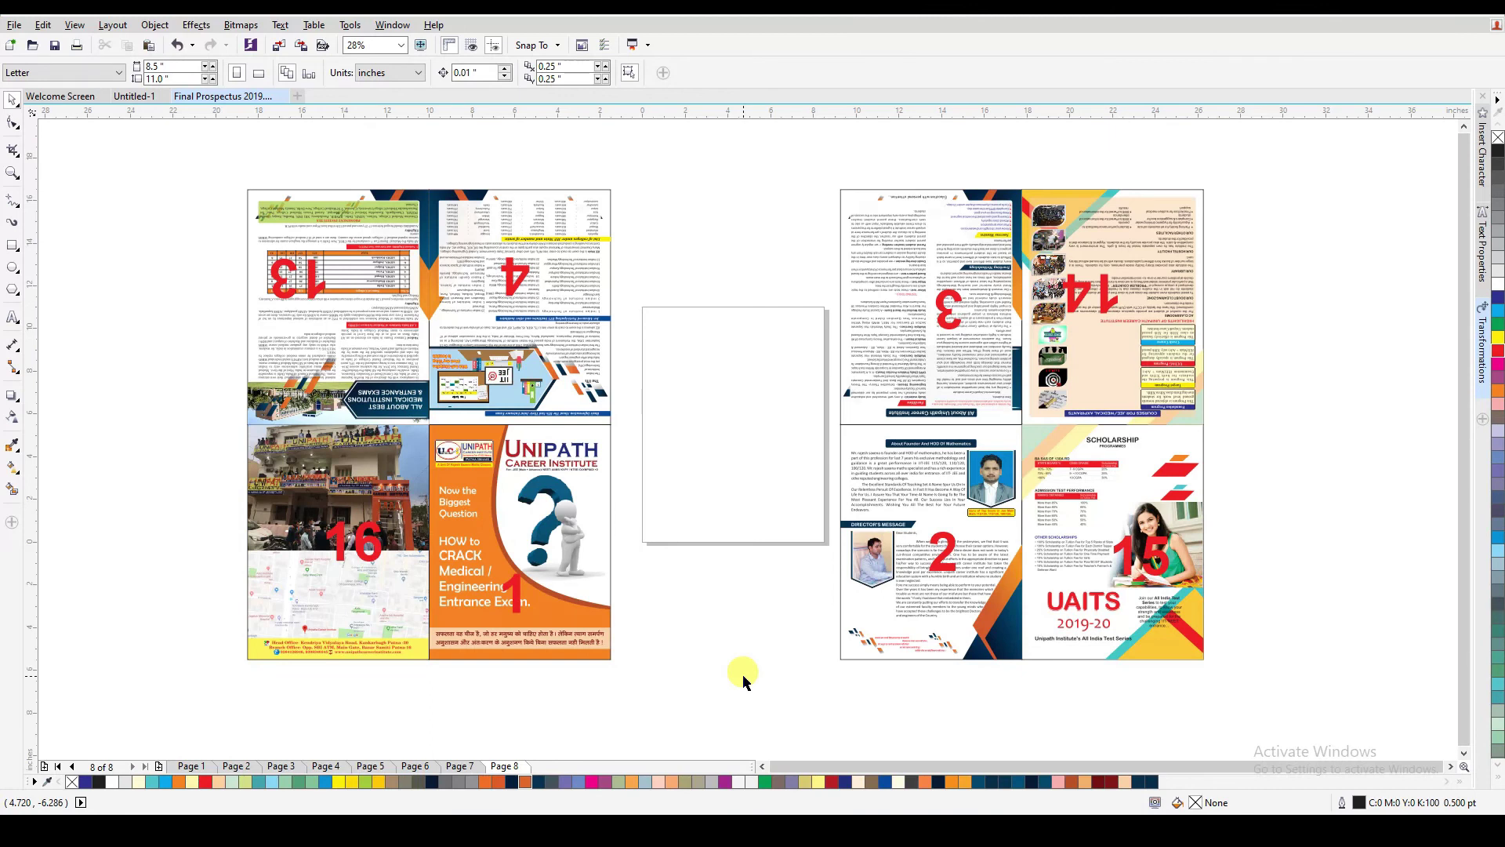